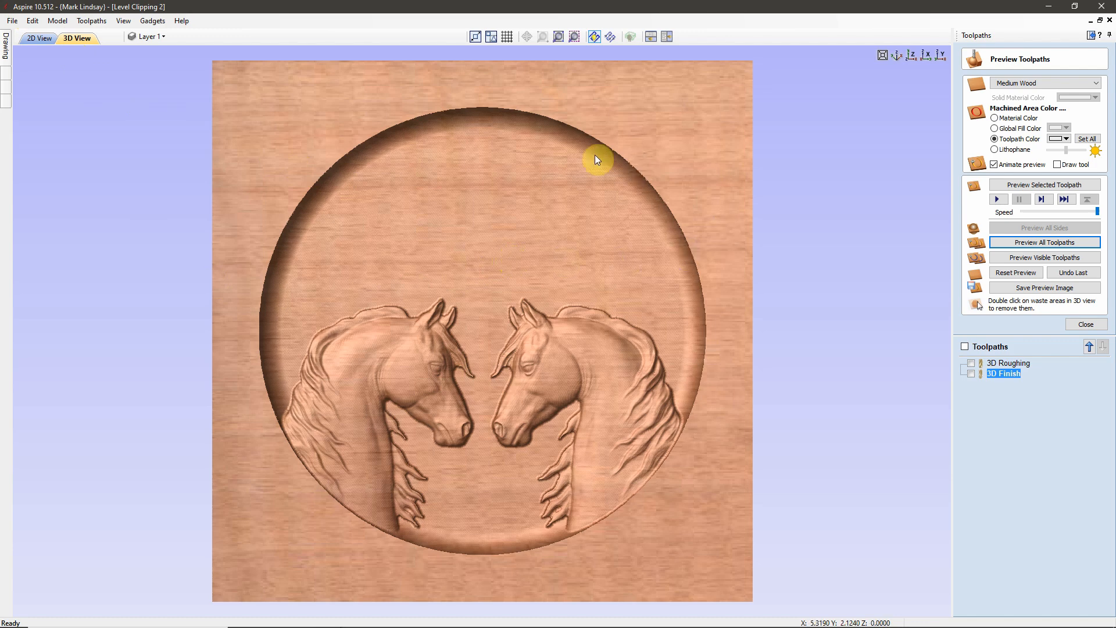
Step: Show the modeling tools and component tree with the 2D and 3D views tiled side by side
{"action": "left_click", "coordinate": [1109, 35]}
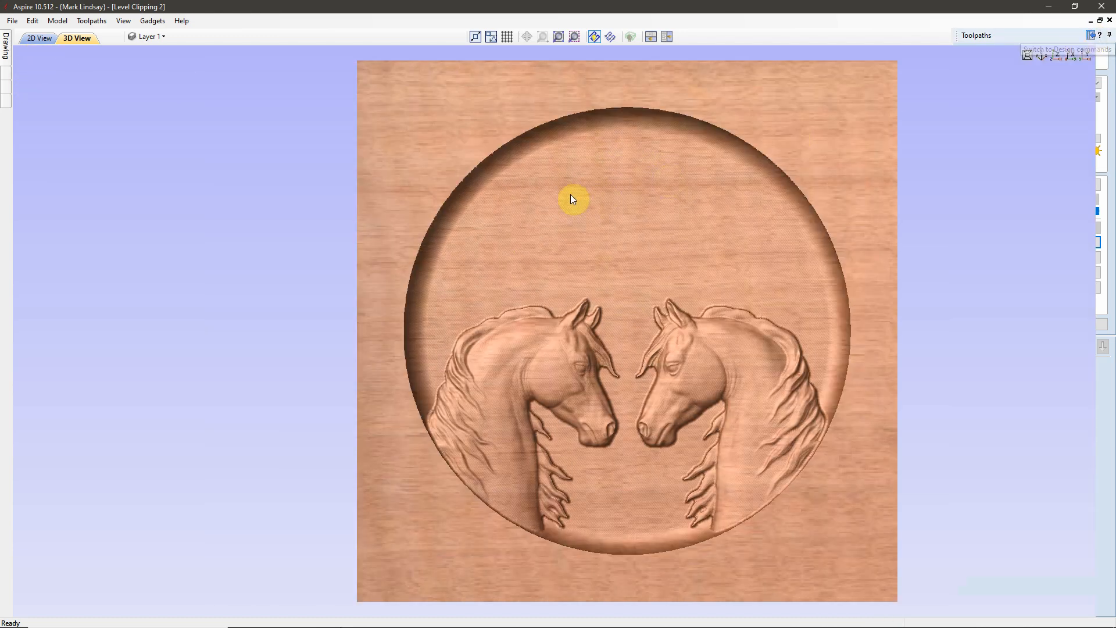
{"action": "left_click", "coordinate": [52, 607]}
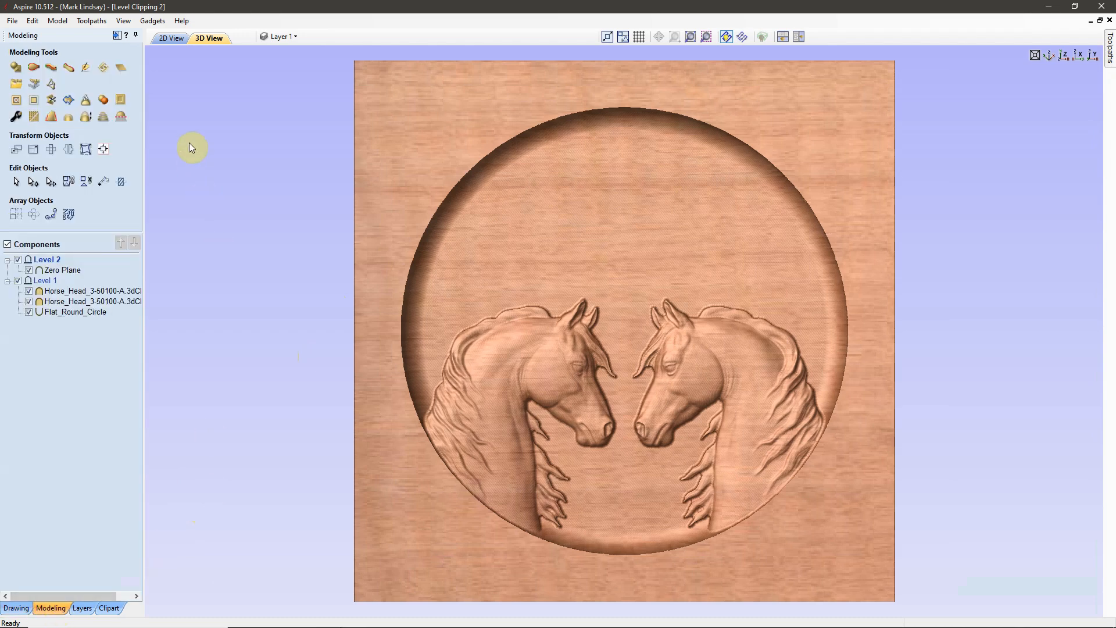
{"action": "left_click", "coordinate": [798, 38]}
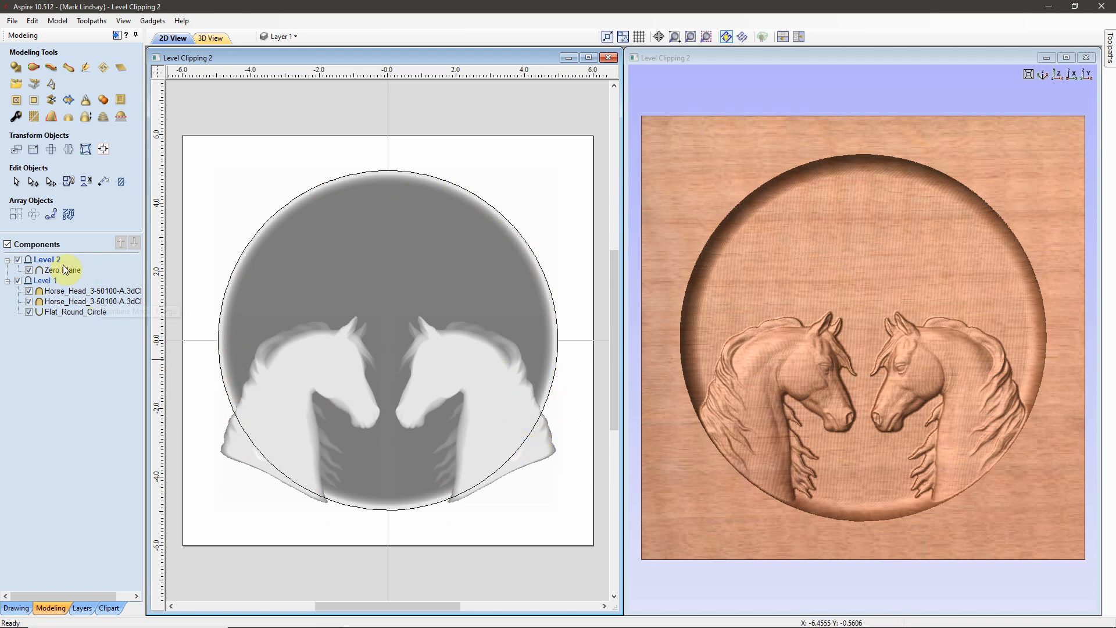
{"action": "mouse_move", "coordinate": [59, 265]}
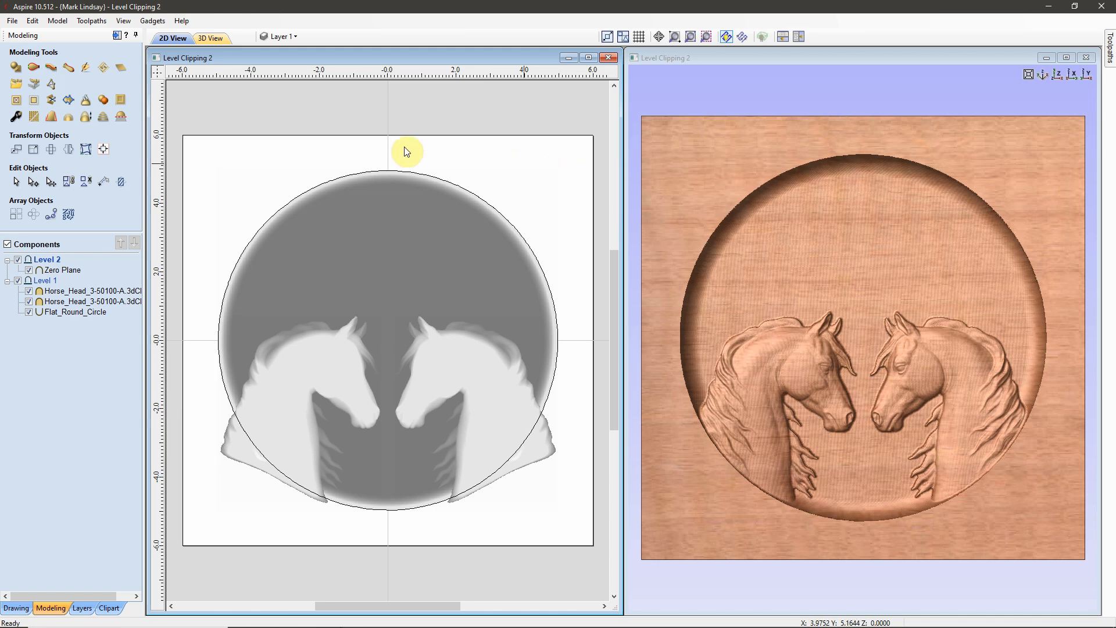
{"action": "left_click", "coordinate": [11, 24]}
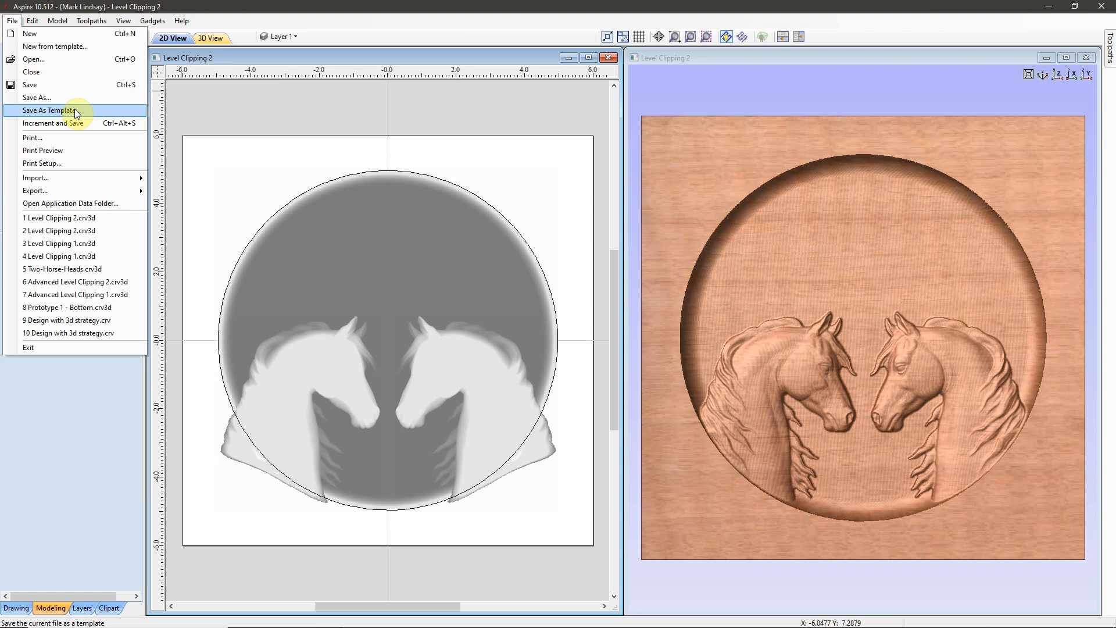
{"action": "left_click", "coordinate": [498, 91]}
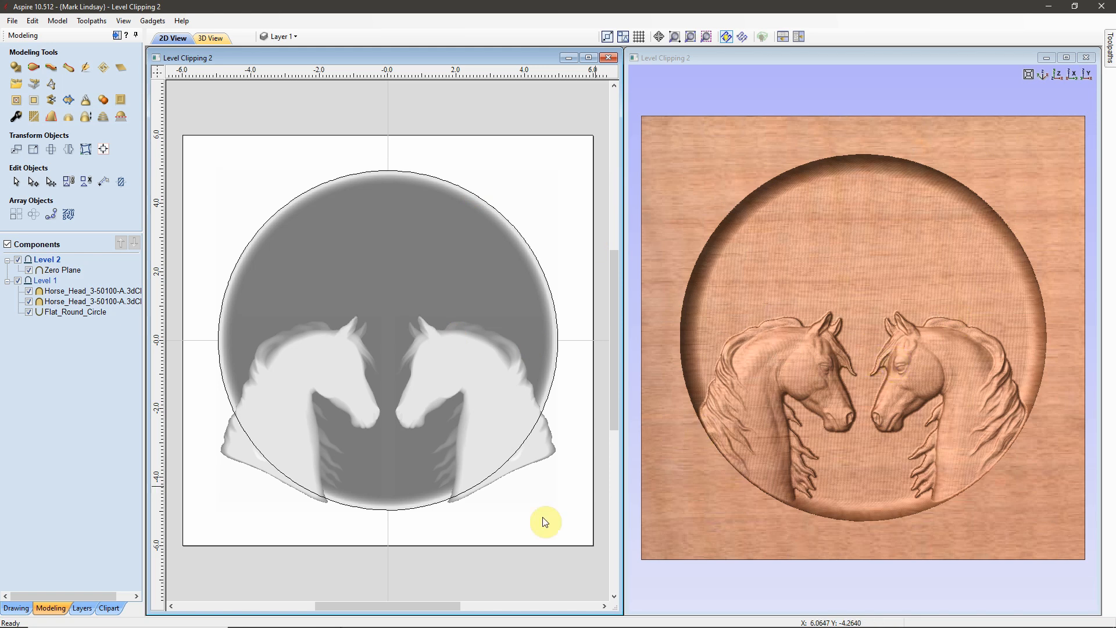
Step: Switch to the second, empty Aspire window and start a new file from the template Level Clipping 1.crvt3d
{"action": "mouse_move", "coordinate": [289, 624]}
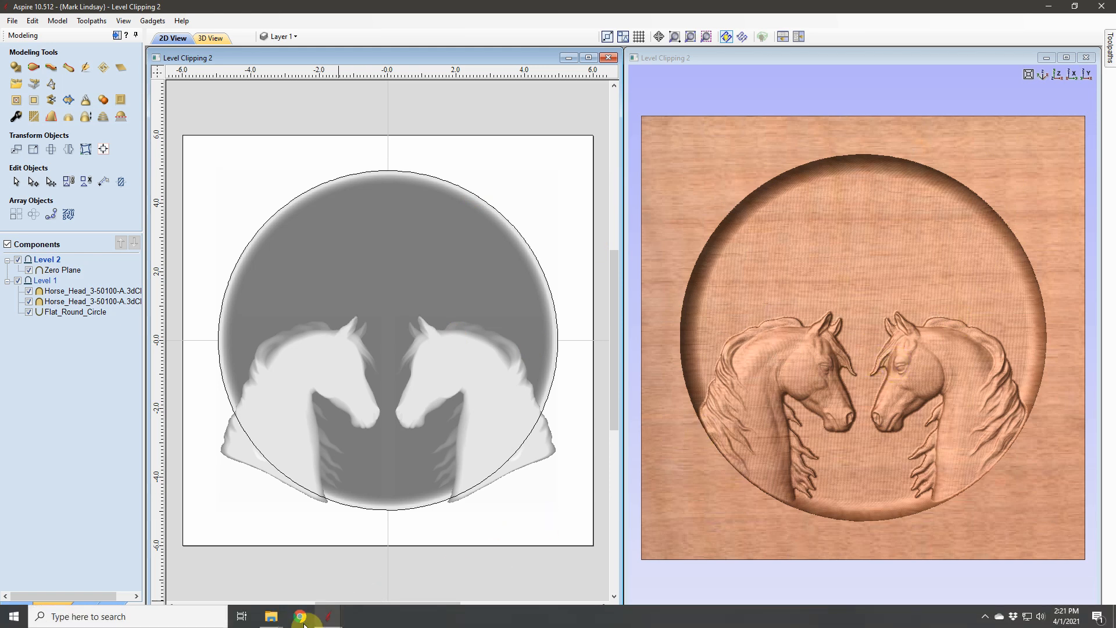
{"action": "mouse_move", "coordinate": [337, 621]}
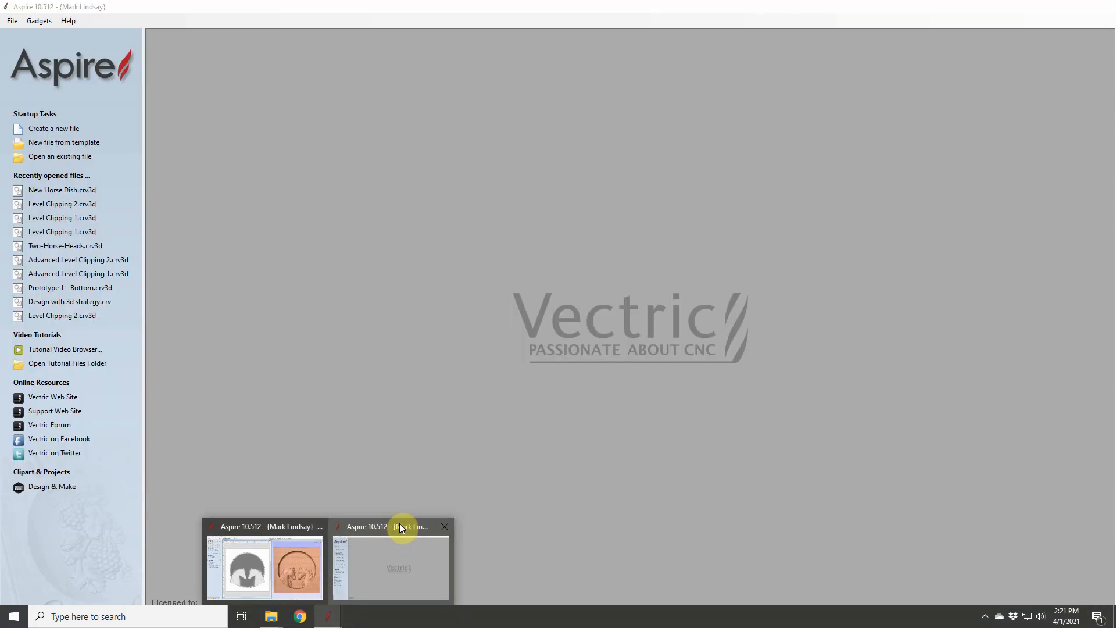
{"action": "left_click", "coordinate": [399, 525]}
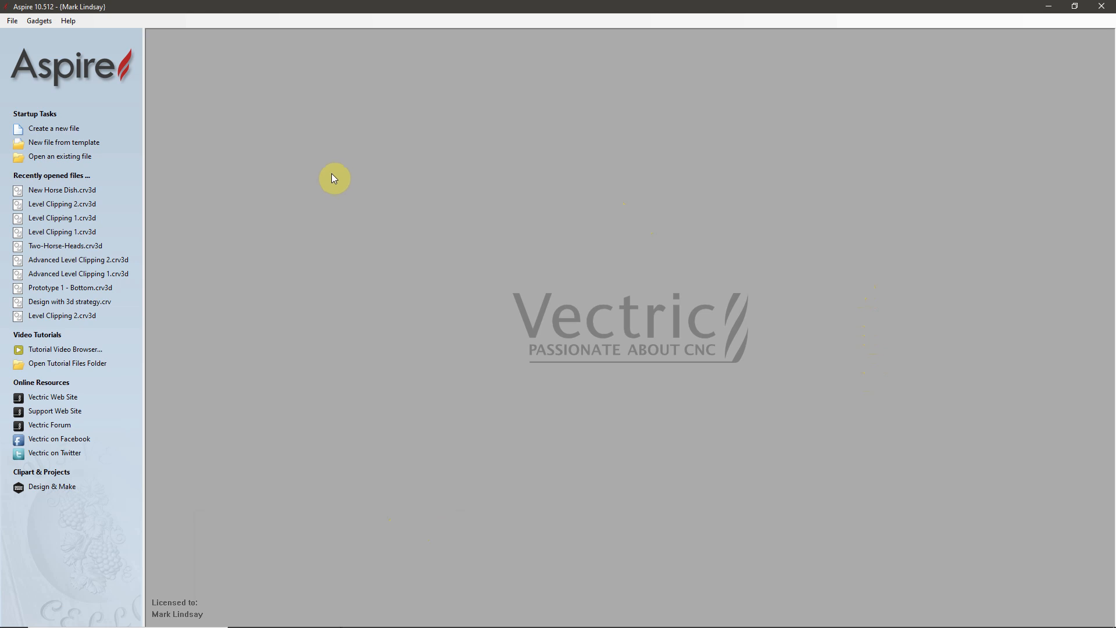
{"action": "left_click", "coordinate": [65, 145]}
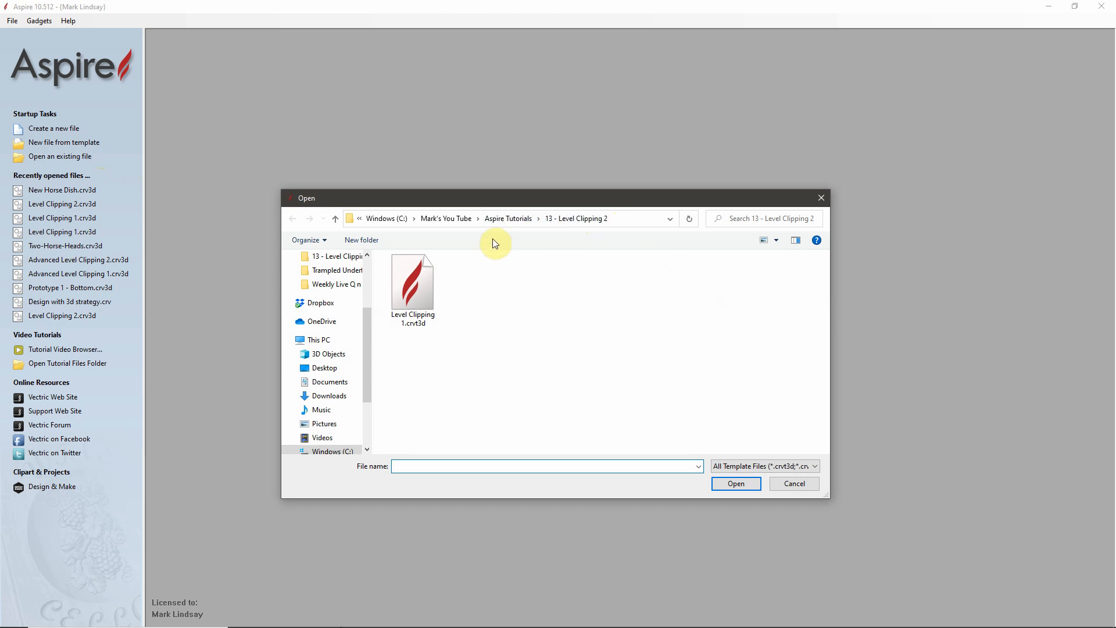
{"action": "double_click", "coordinate": [415, 290]}
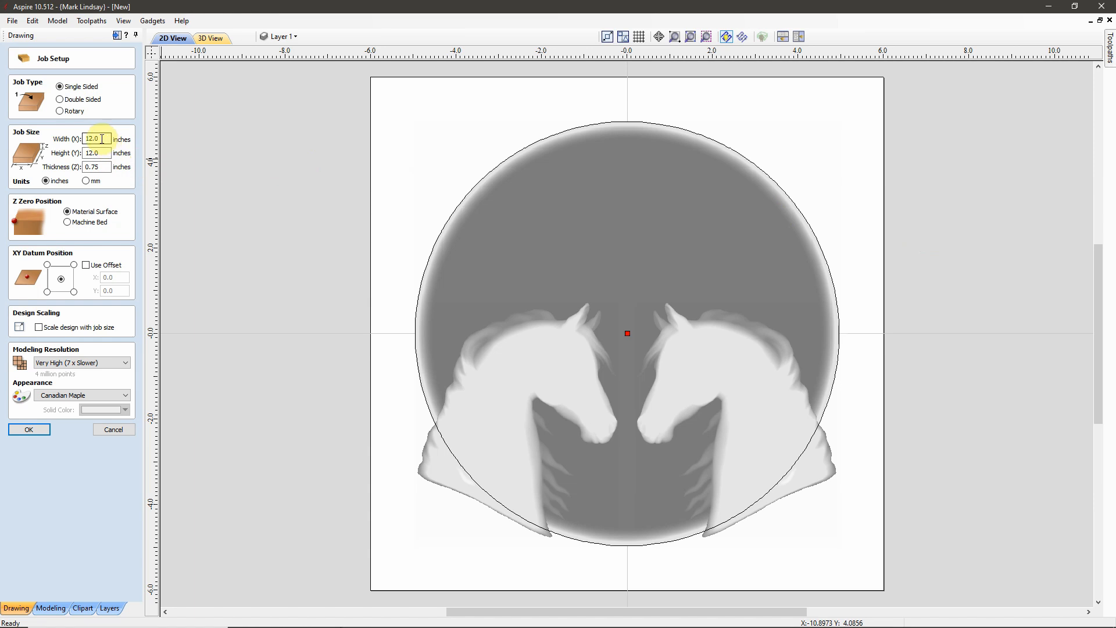
Step: Set the job width to 16 inches and accept the job setup
{"action": "left_click_drag", "start_coordinate": [102, 138], "coordinate": [76, 142]}
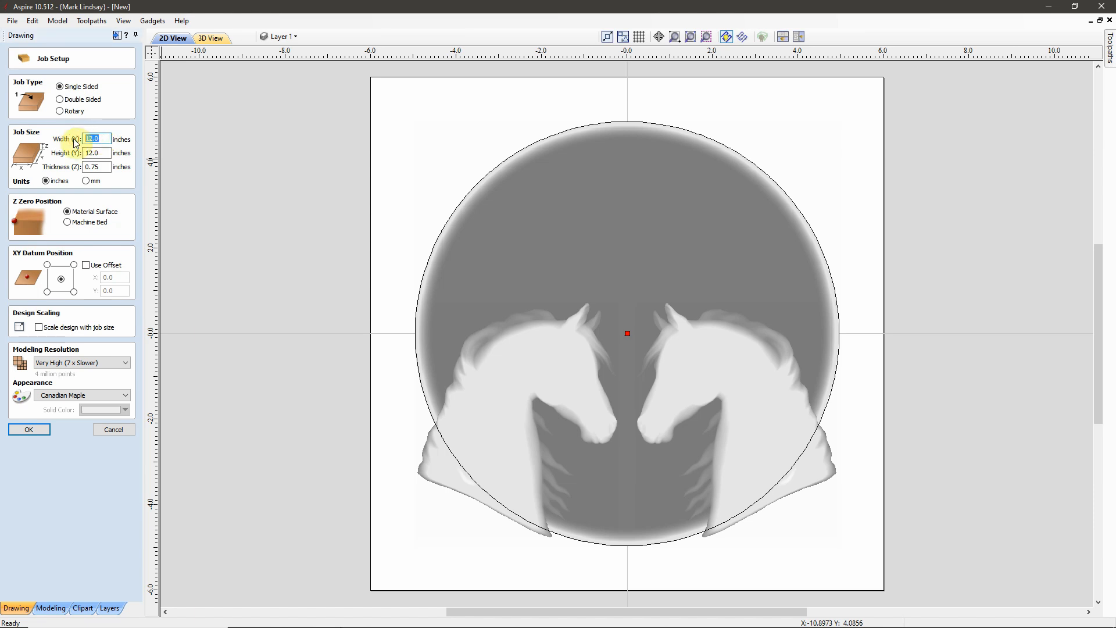
{"action": "type", "text": "16"}
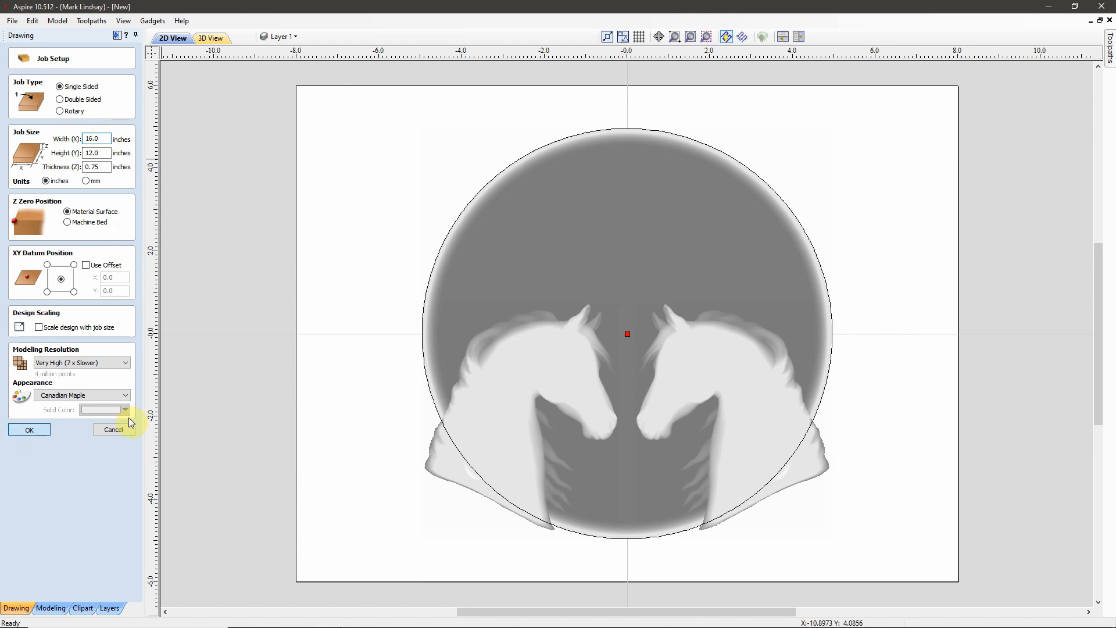
{"action": "key", "text": "Return"}
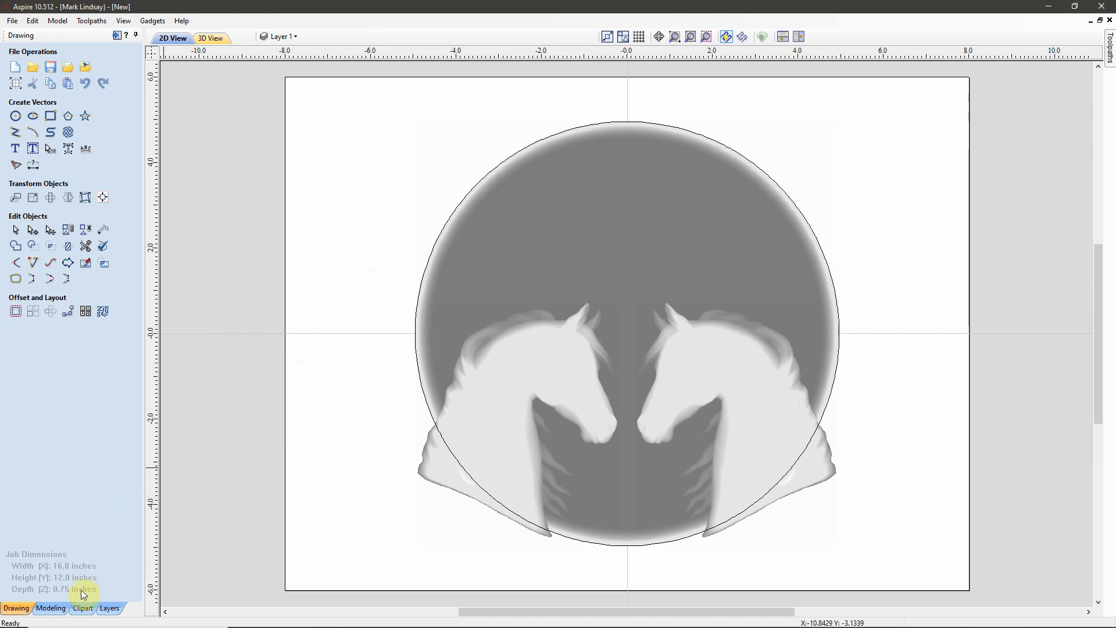
Step: Check the horse head component's properties and examine the widened model in tiled 2D and 3D views, including tilted, close-up and top views
{"action": "left_click", "coordinate": [50, 608]}
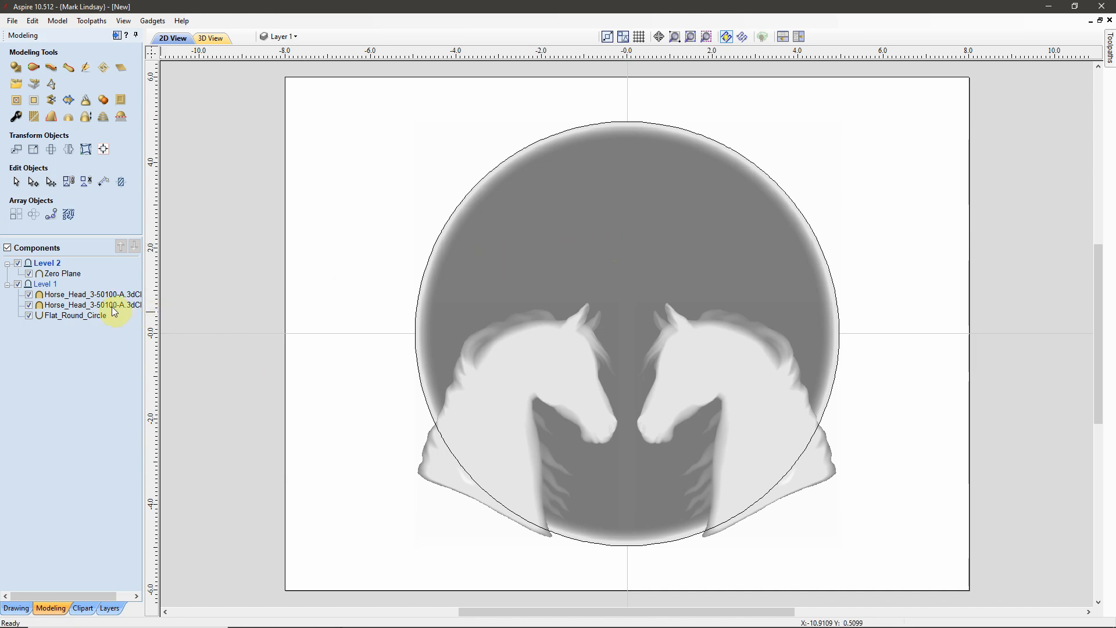
{"action": "mouse_move", "coordinate": [114, 298]}
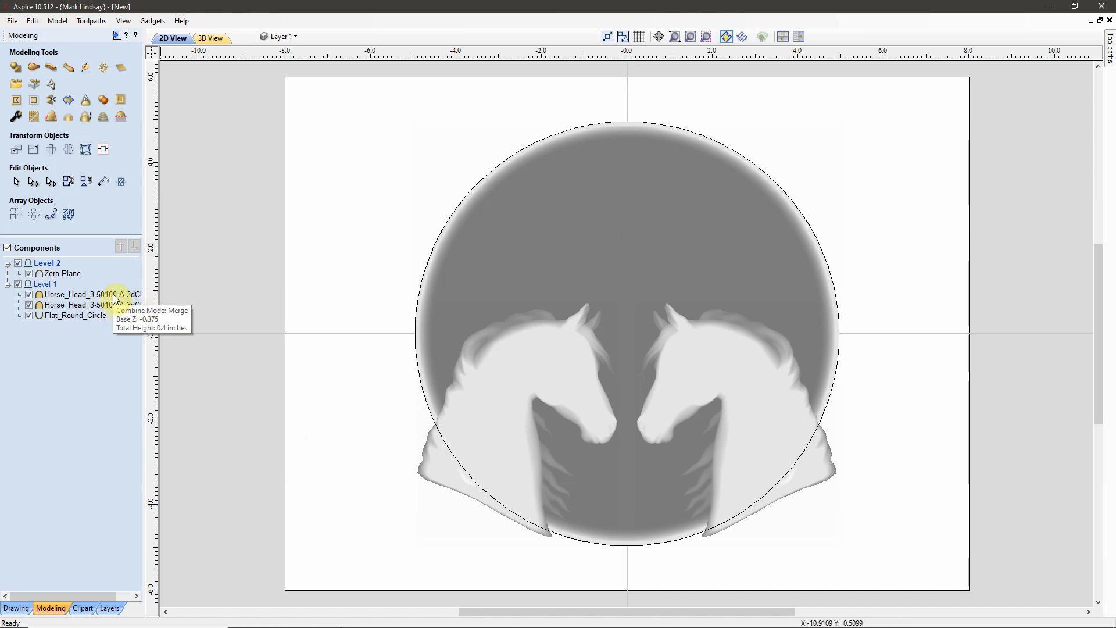
{"action": "mouse_move", "coordinate": [45, 289]}
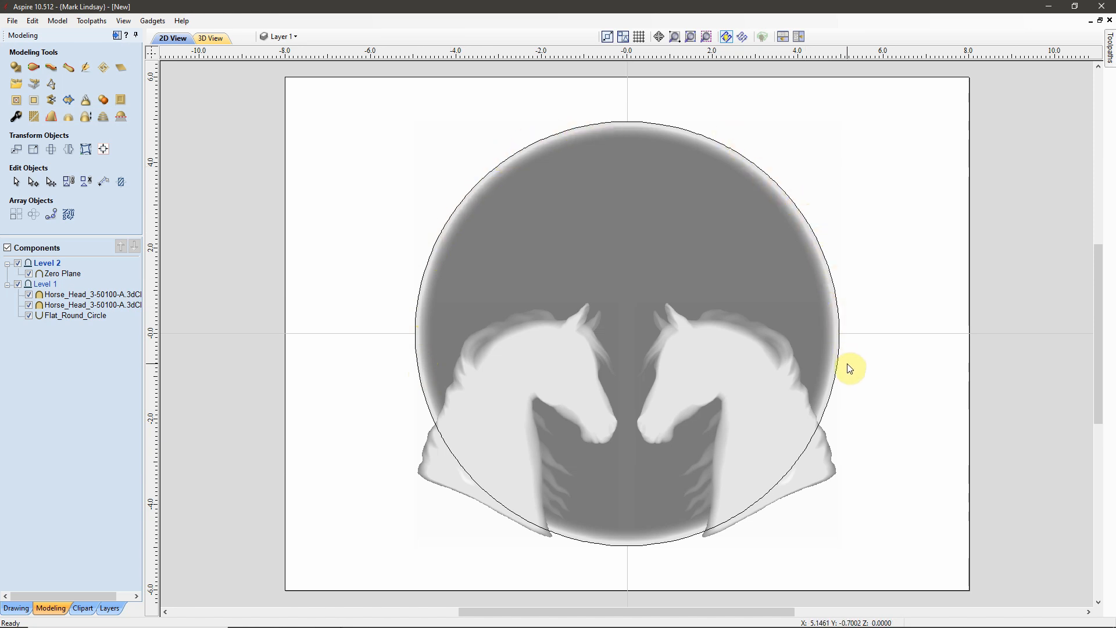
{"action": "left_click", "coordinate": [800, 37]}
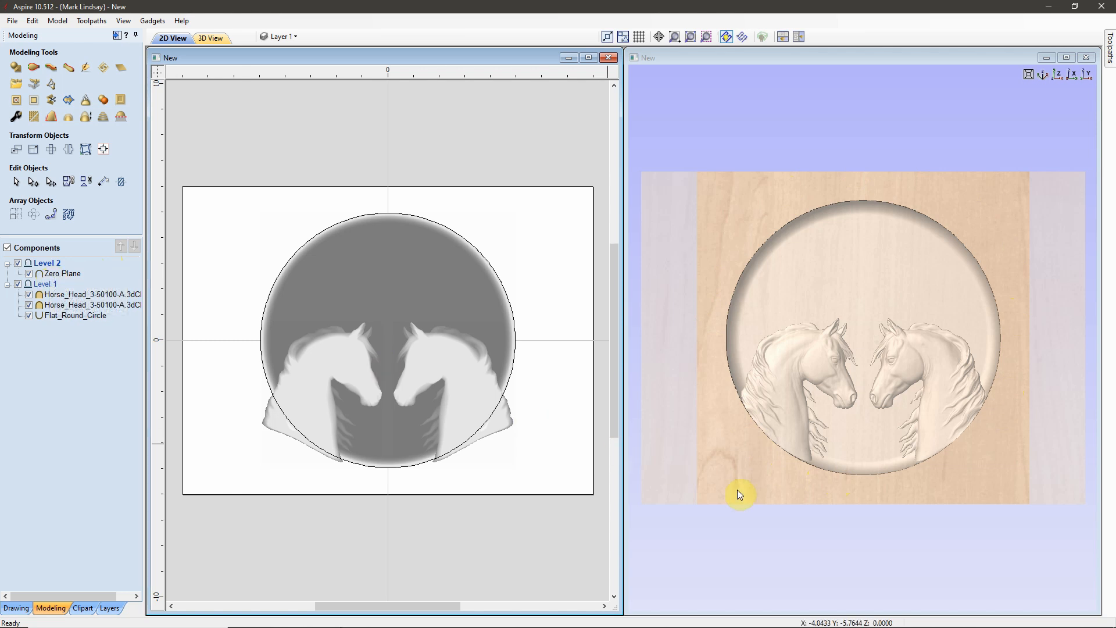
{"action": "left_click", "coordinate": [875, 495]}
{"action": "left_click_drag", "start_coordinate": [880, 453], "coordinate": [863, 412]}
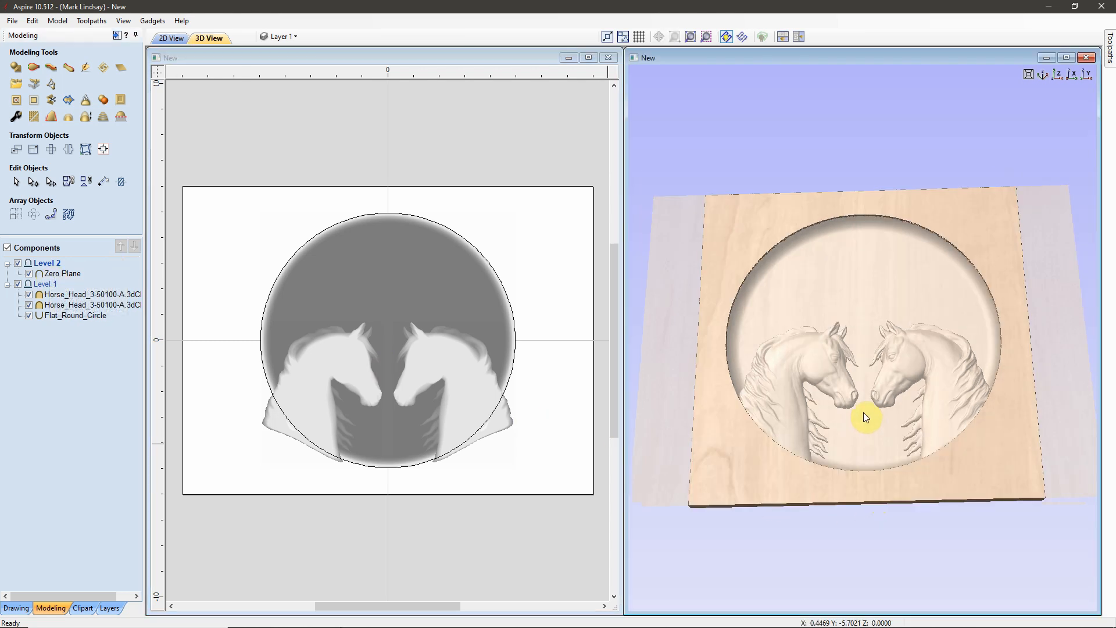
{"action": "scroll", "coordinate": [886, 204], "scroll_direction": "up", "scroll_amount": 3}
{"action": "scroll", "coordinate": [888, 209], "scroll_direction": "up", "scroll_amount": 2}
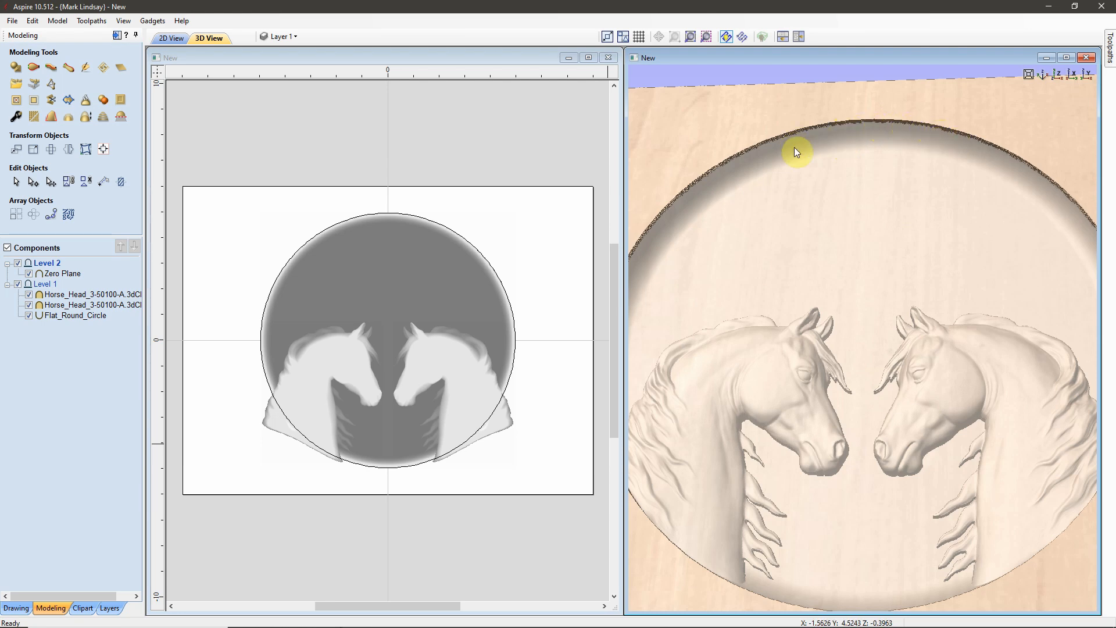
{"action": "scroll", "coordinate": [810, 189], "scroll_direction": "down", "scroll_amount": 1}
{"action": "scroll", "coordinate": [812, 193], "scroll_direction": "down", "scroll_amount": 2}
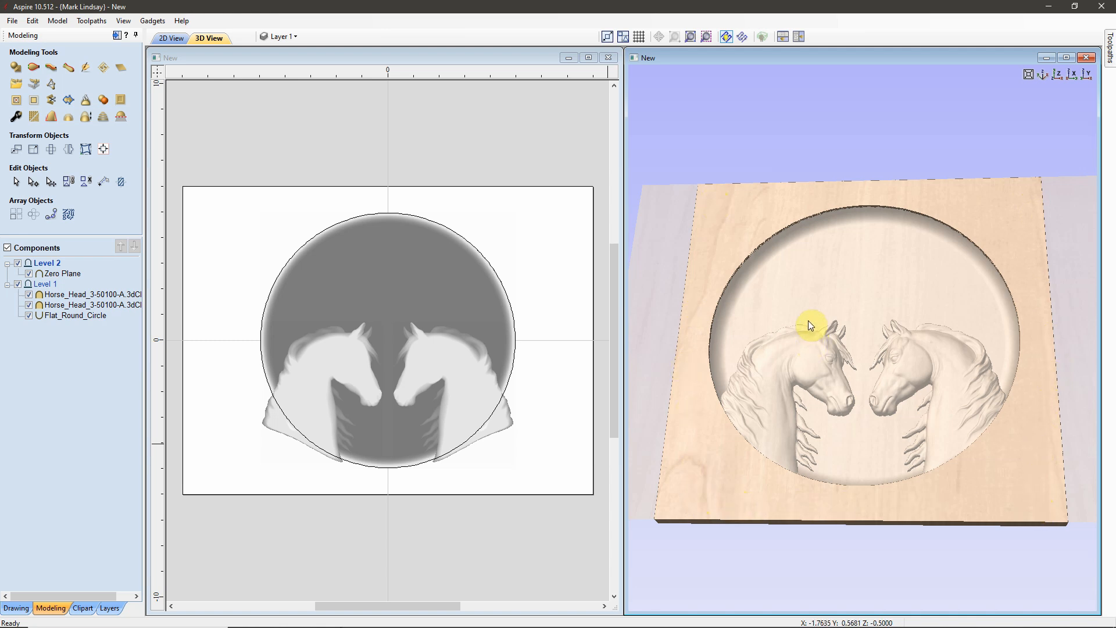
{"action": "scroll", "coordinate": [811, 324], "scroll_direction": "down", "scroll_amount": 1}
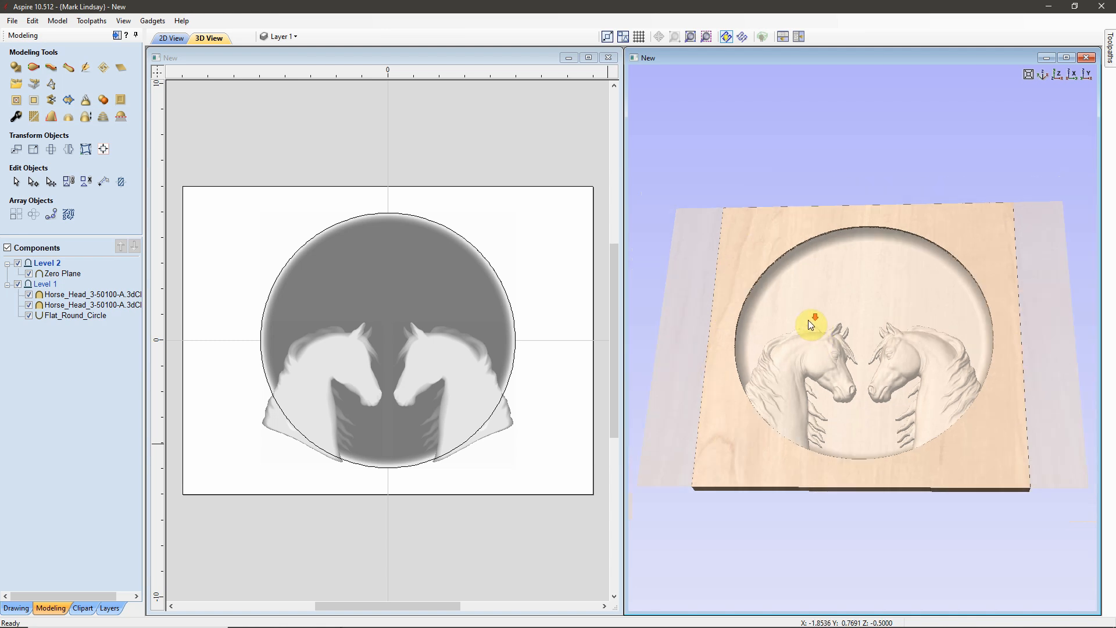
{"action": "left_click", "coordinate": [1056, 77]}
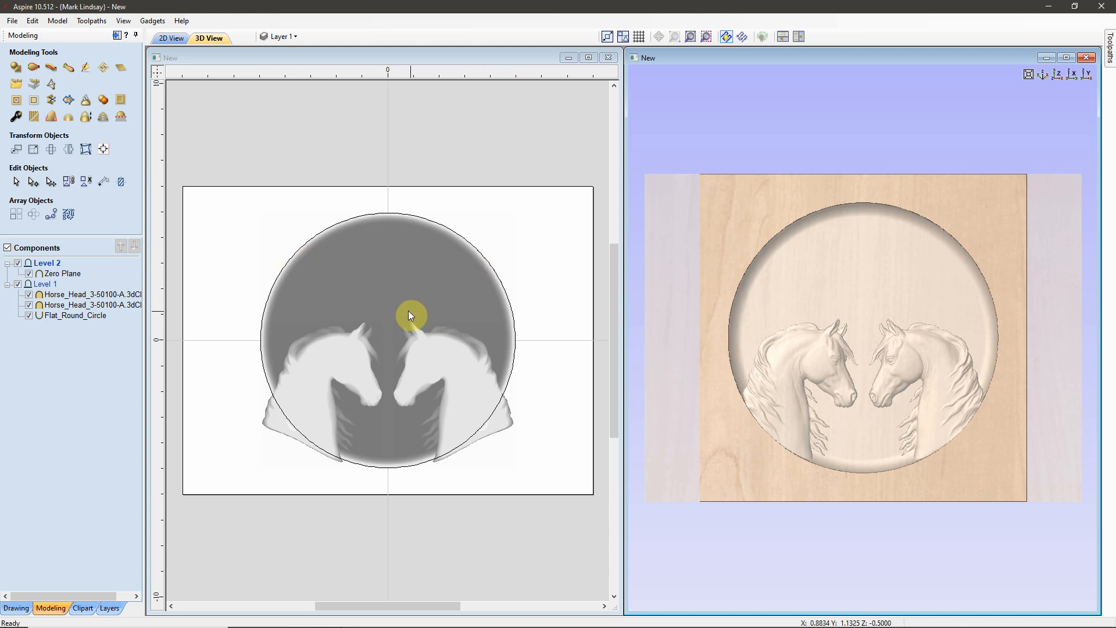
Step: Start a new text object in the maximized 2D view, with its anchor at X 0.0 and Y 0.0
{"action": "left_click", "coordinate": [14, 608]}
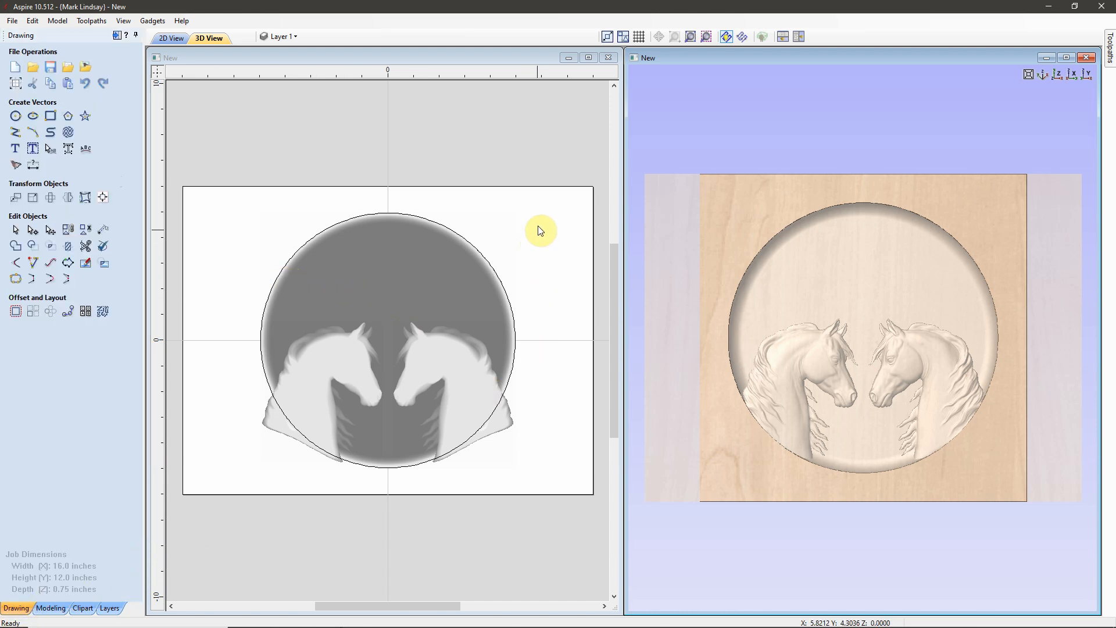
{"action": "left_click", "coordinate": [588, 57]}
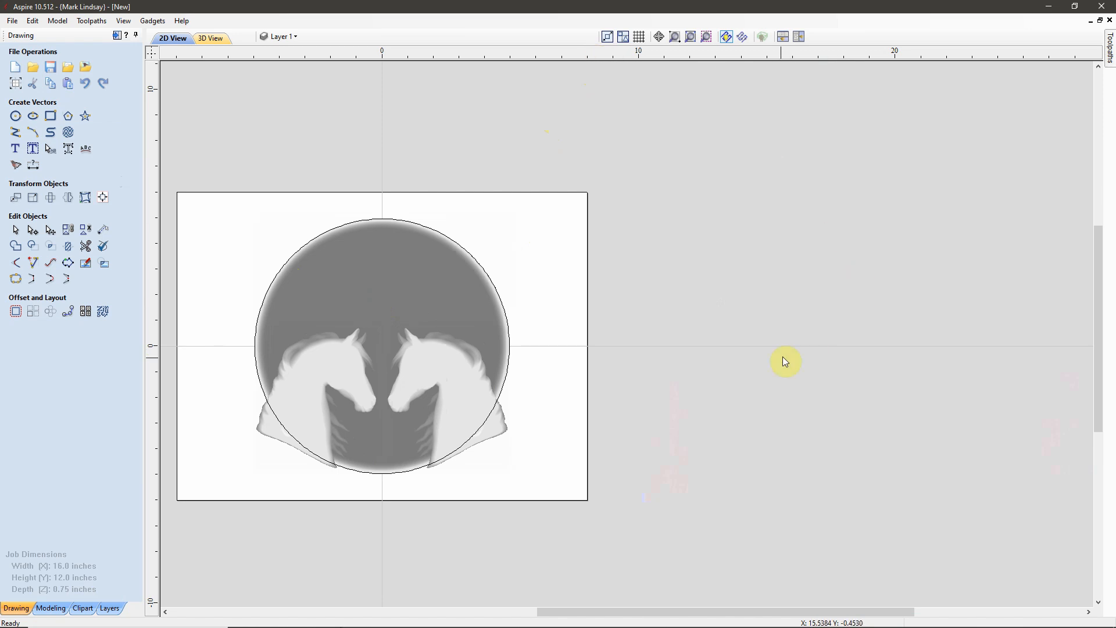
{"action": "key", "text": "f"}
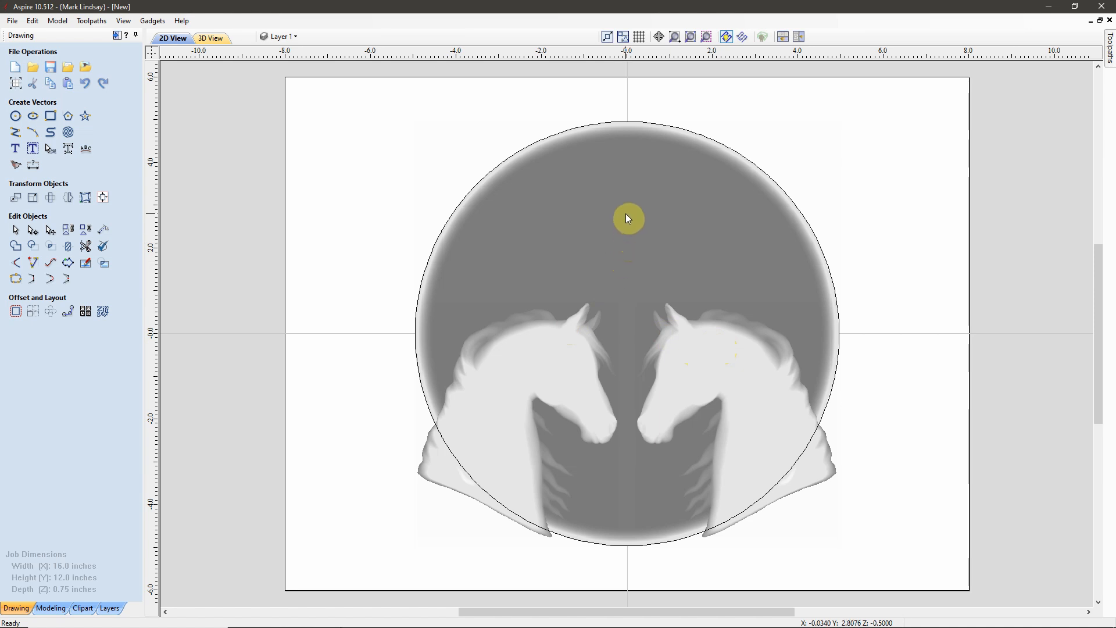
{"action": "left_click", "coordinate": [16, 150]}
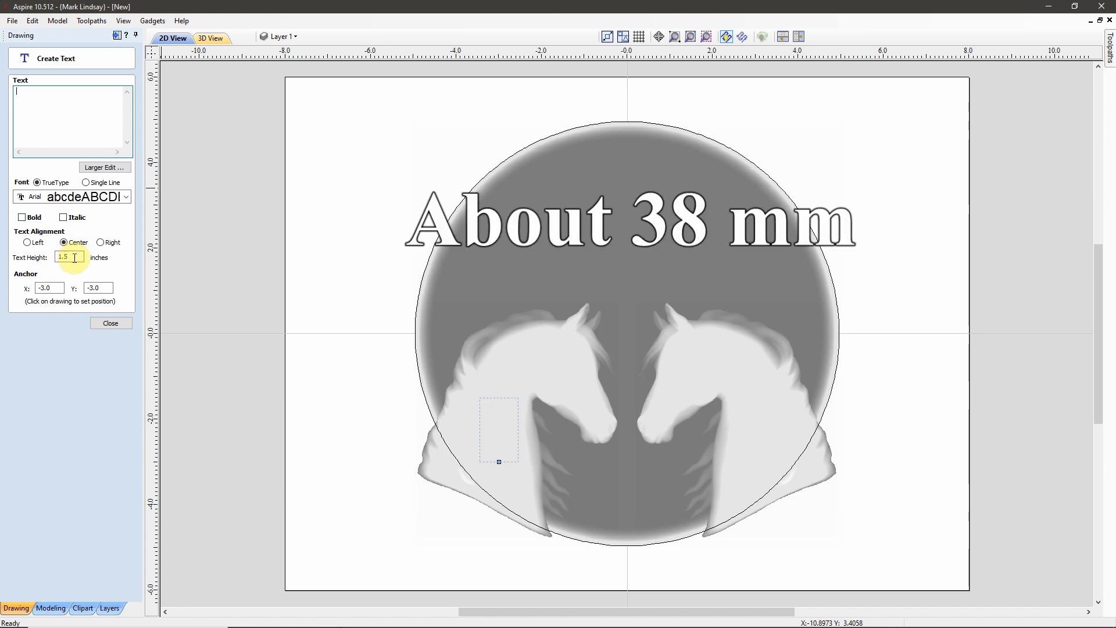
{"action": "double_click", "coordinate": [51, 288]}
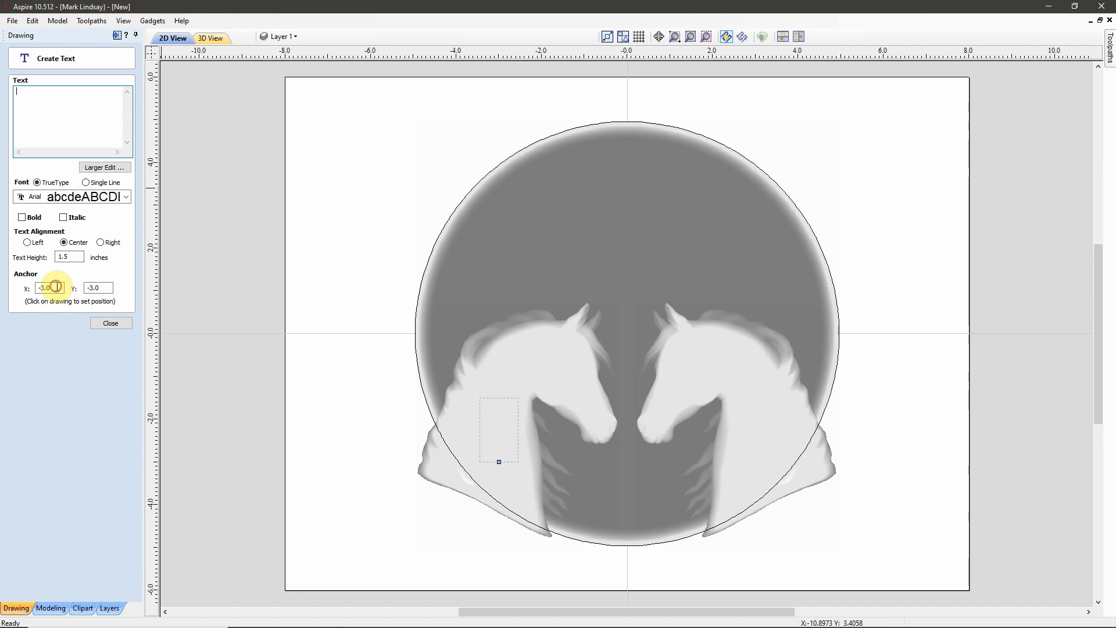
{"action": "type", "text": "0"}
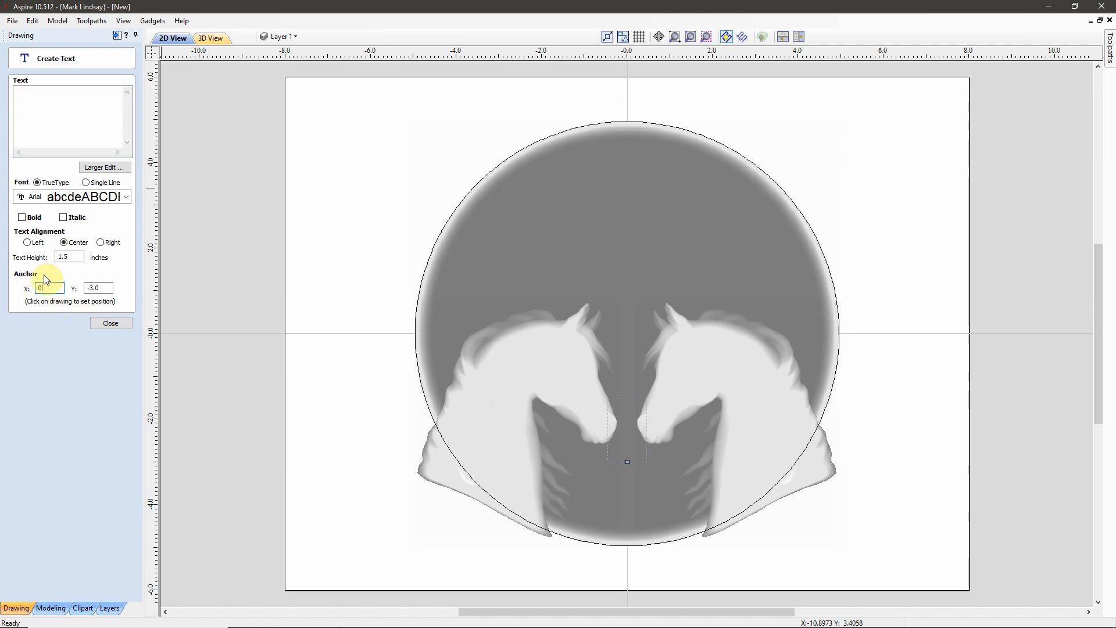
{"action": "double_click", "coordinate": [105, 288]}
{"action": "type", "text": "0"}
Step: Make the text bold and enter a first name in capitals, completing the text object
{"action": "left_click", "coordinate": [23, 218]}
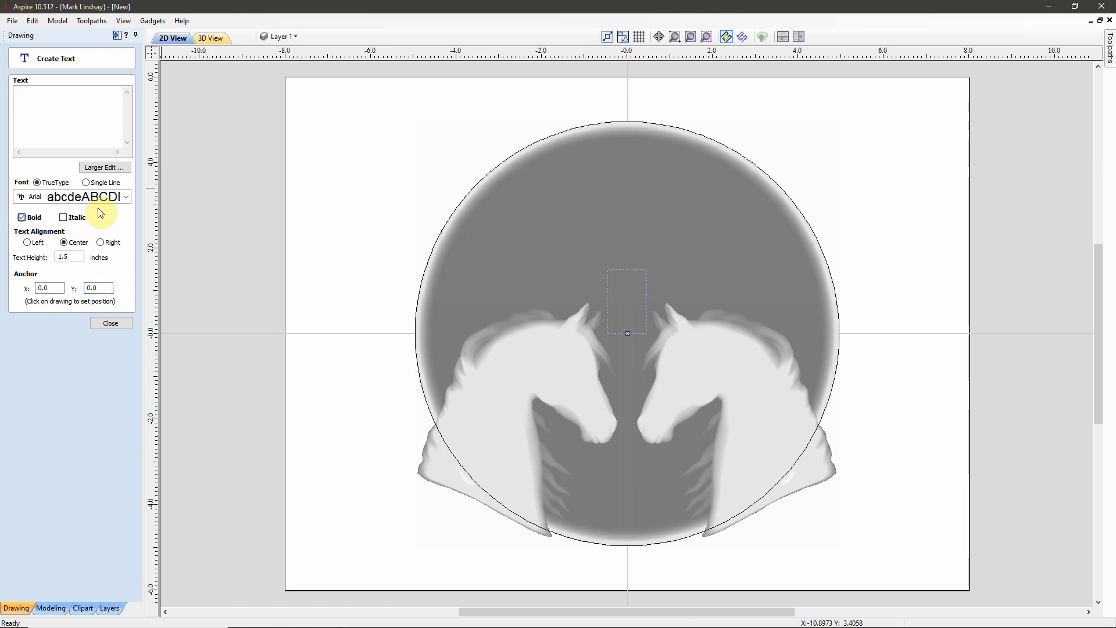
{"action": "left_click", "coordinate": [38, 97]}
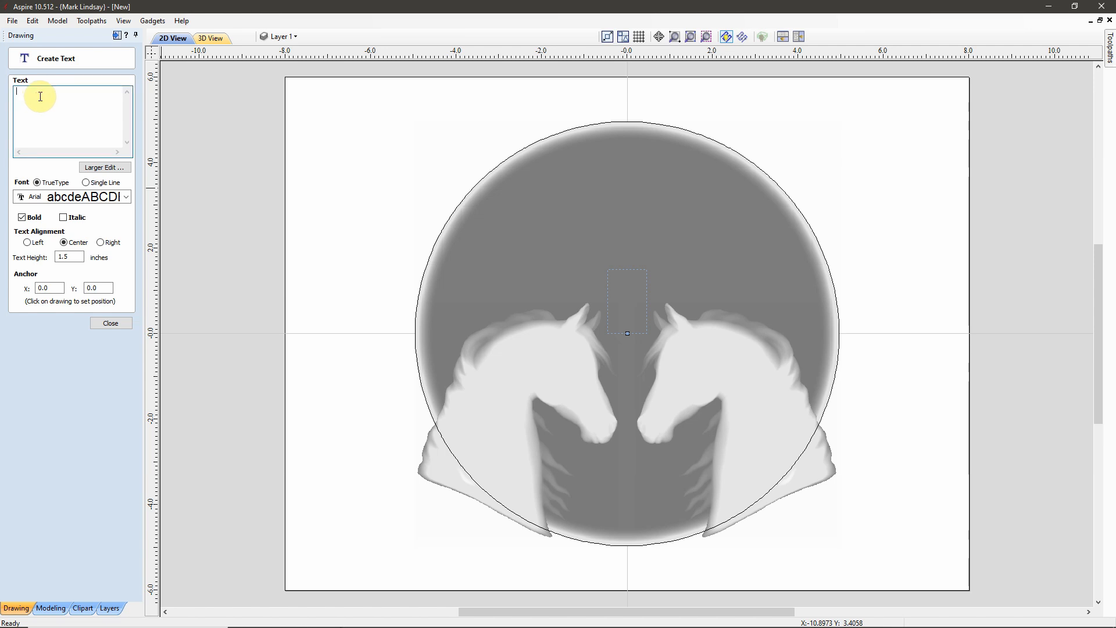
{"action": "type", "text": "MICHELLE"}
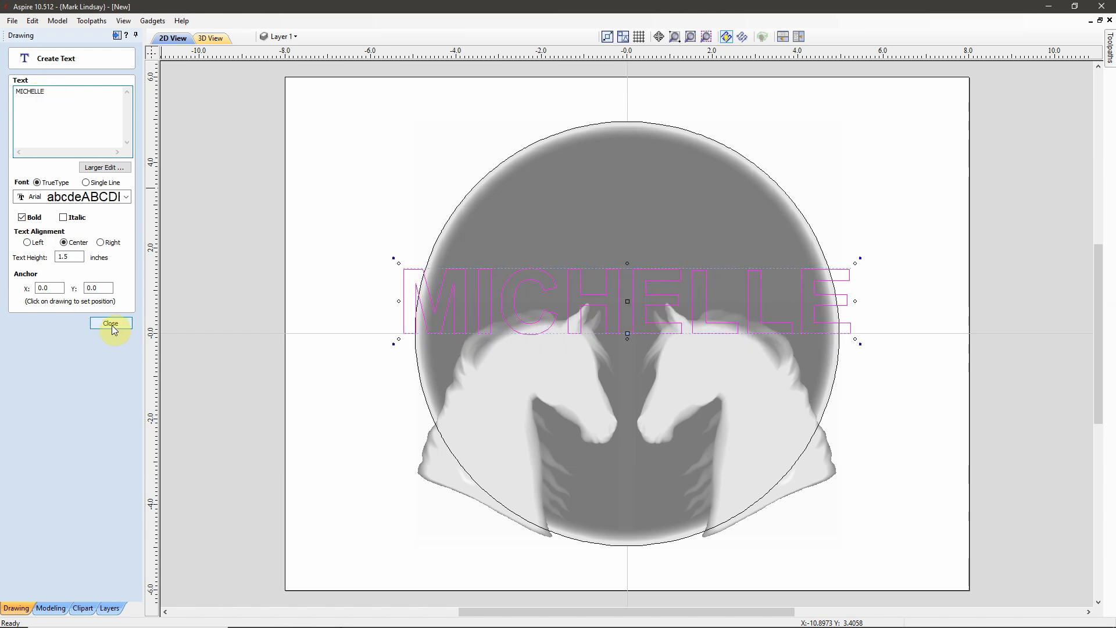
{"action": "left_click", "coordinate": [113, 324]}
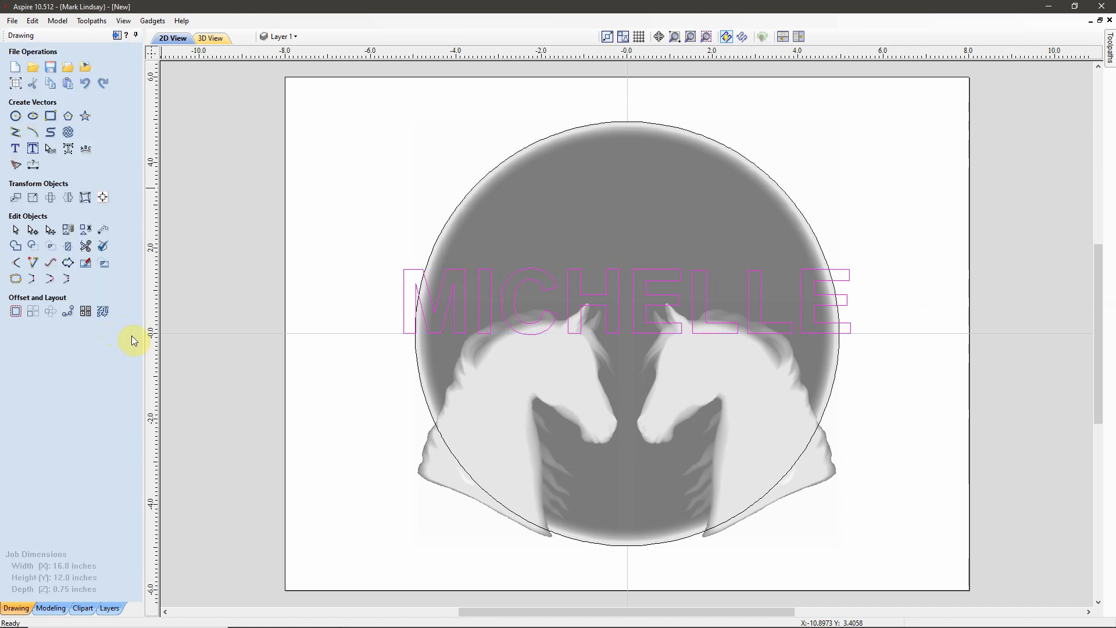
Step: Move the name text straight up about 1.9 inches so it sits above the horse heads
{"action": "left_click", "coordinate": [633, 334]}
{"action": "left_click_drag", "start_coordinate": [627, 299], "coordinate": [628, 227]}
{"action": "scroll", "coordinate": [683, 260], "scroll_direction": "up", "scroll_amount": 1}
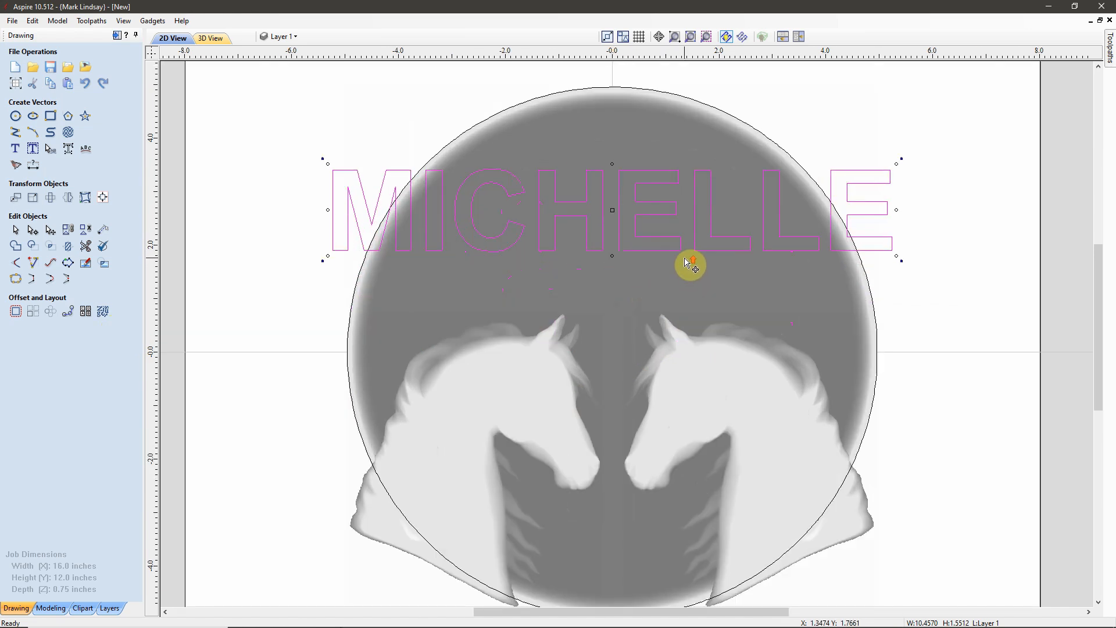
{"action": "scroll", "coordinate": [689, 265], "scroll_direction": "up", "scroll_amount": 1}
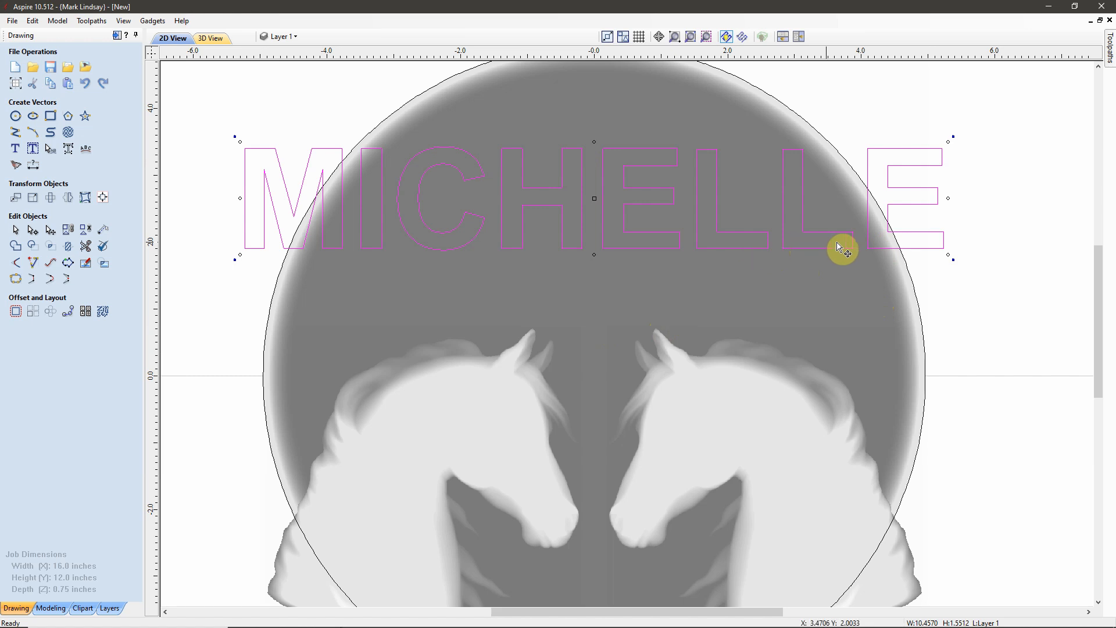
Step: Widen the kerning of the name text at the last three letter gaps, one increment per gap
{"action": "left_click", "coordinate": [51, 151]}
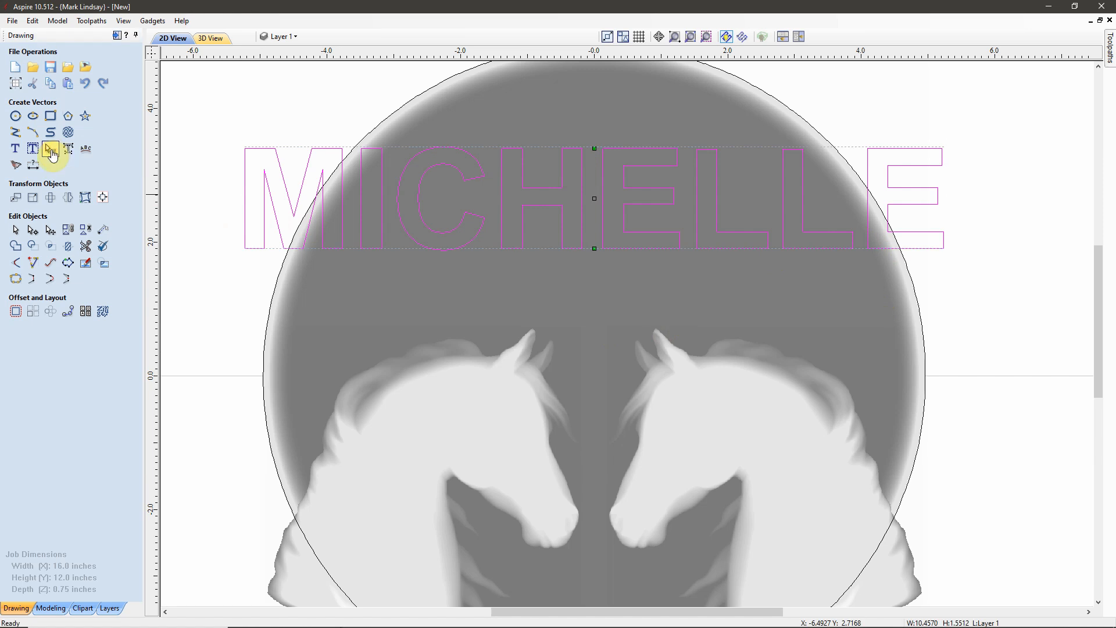
{"action": "left_click", "coordinate": [676, 219], "text": "shift"}
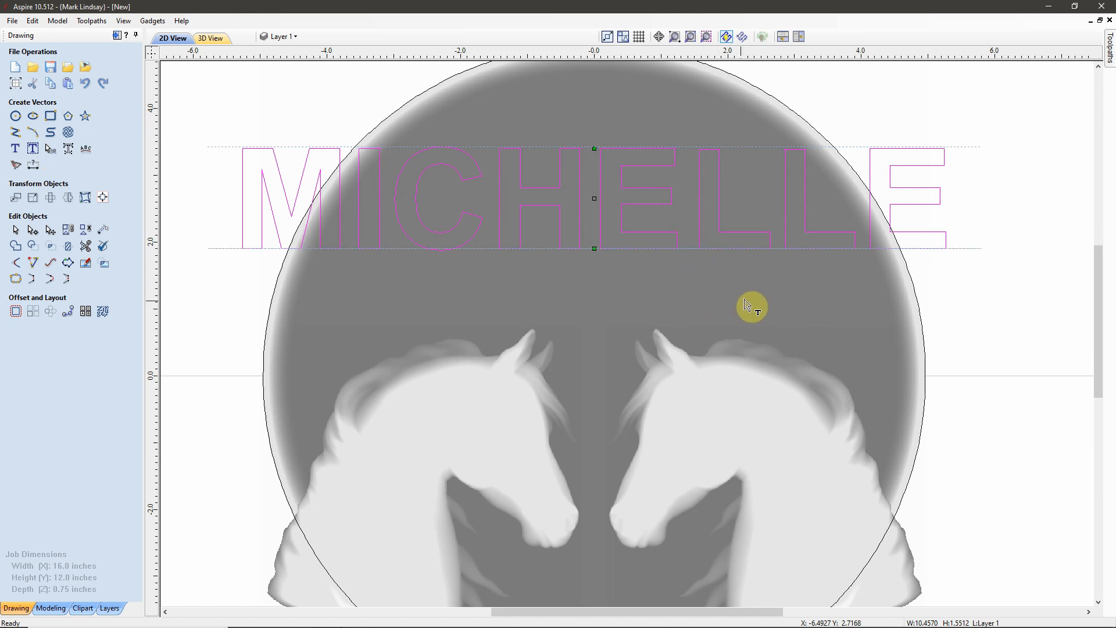
{"action": "left_click", "coordinate": [771, 199], "text": "shift"}
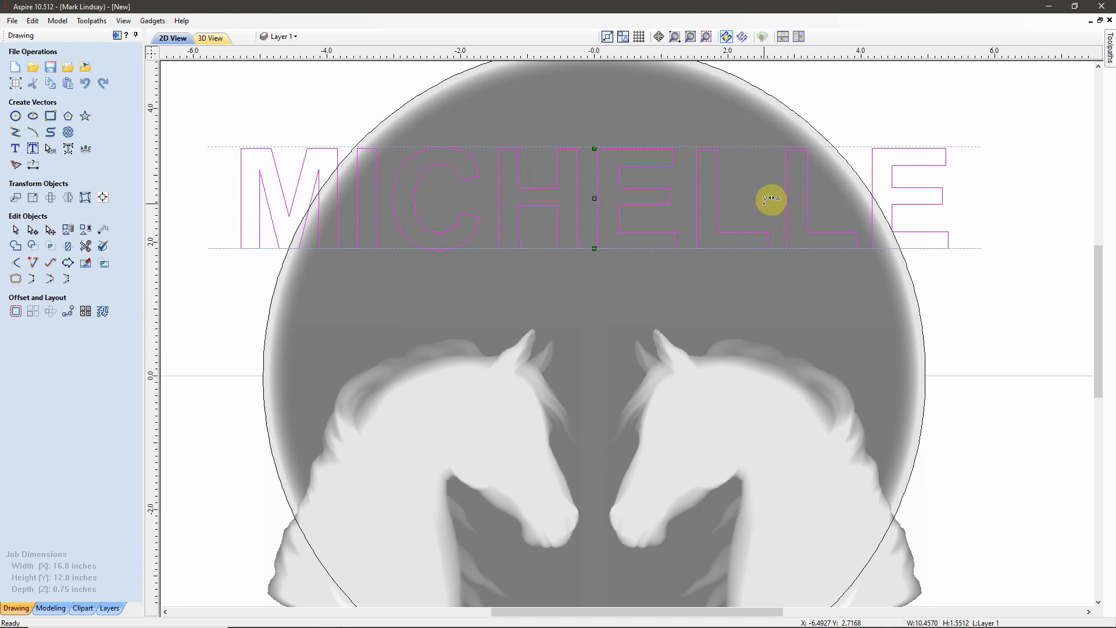
{"action": "left_click", "coordinate": [846, 199], "text": "shift"}
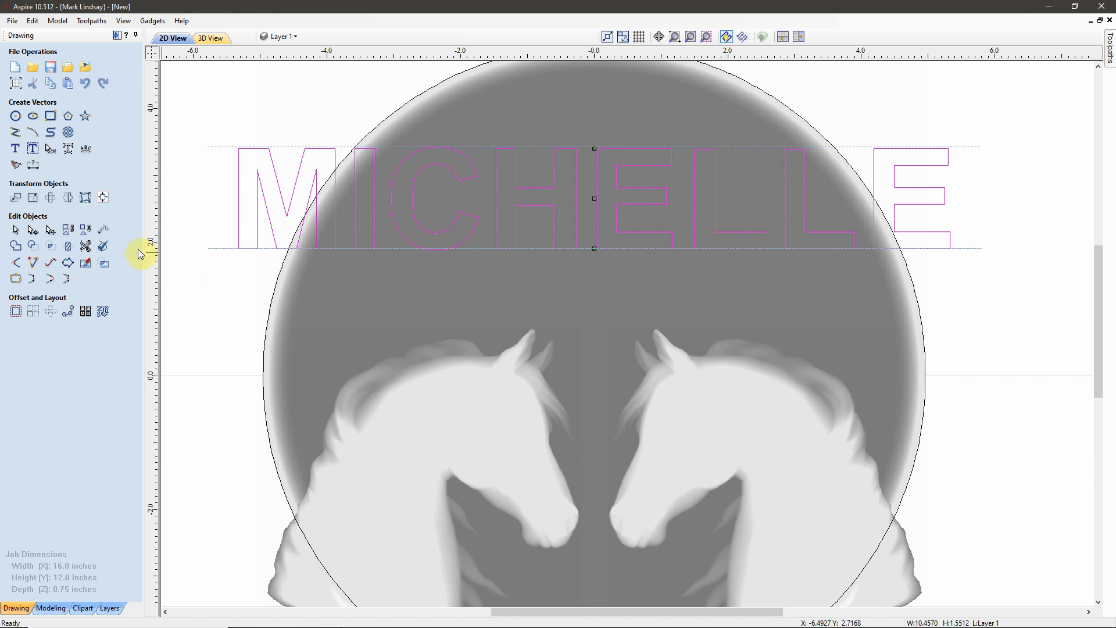
{"action": "left_click", "coordinate": [17, 232]}
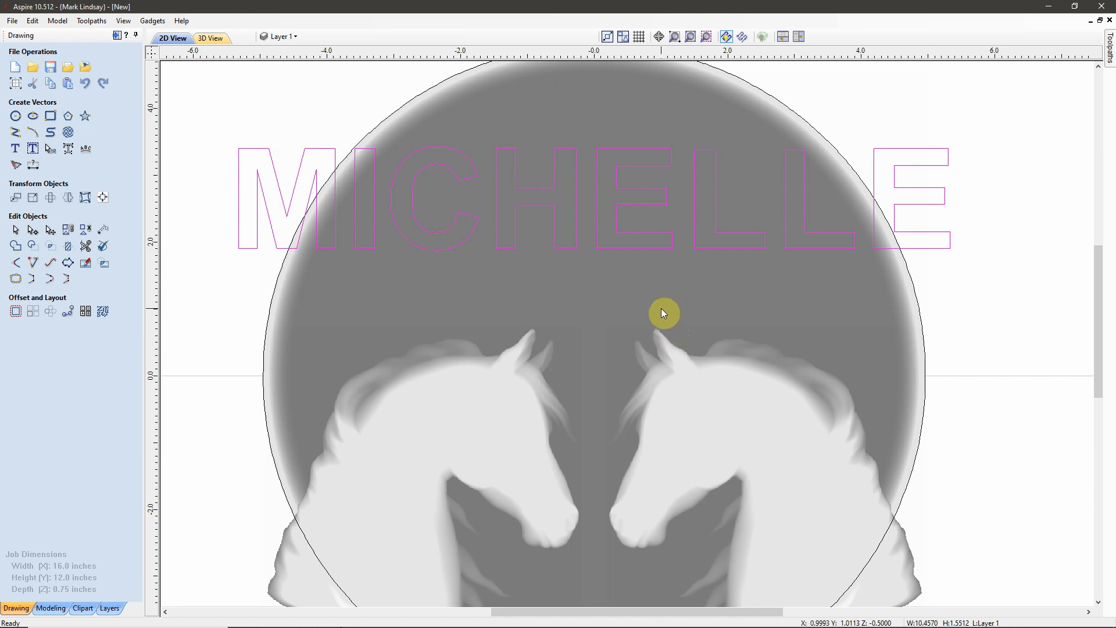
Step: Move the name text up about 0.5 inches, further above the horse heads
{"action": "scroll", "coordinate": [657, 308], "scroll_direction": "down", "scroll_amount": 1}
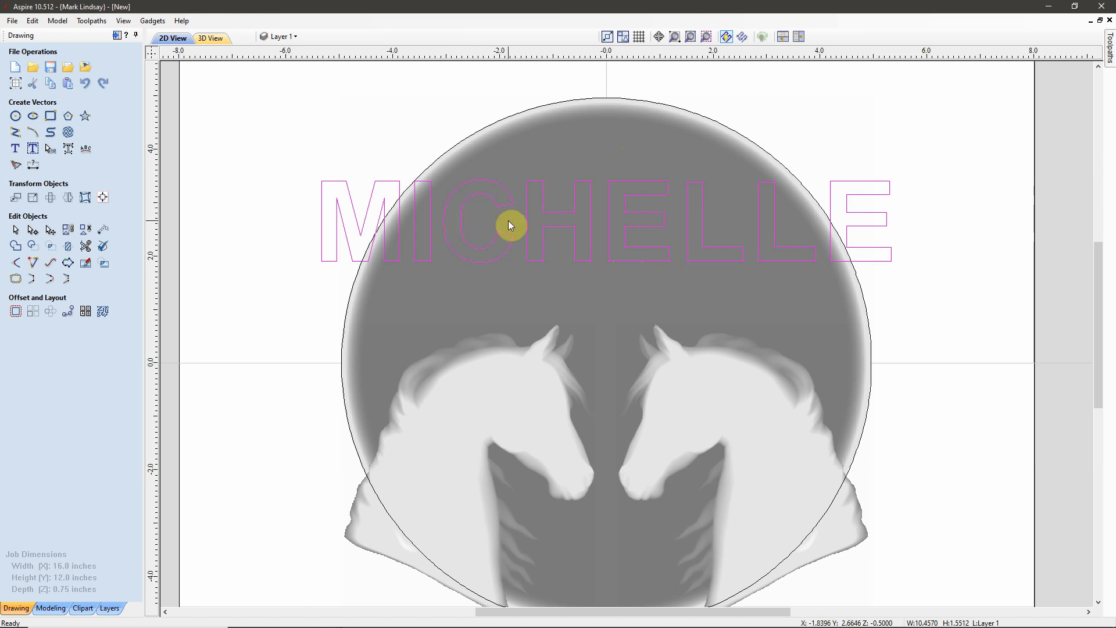
{"action": "left_click", "coordinate": [628, 264]}
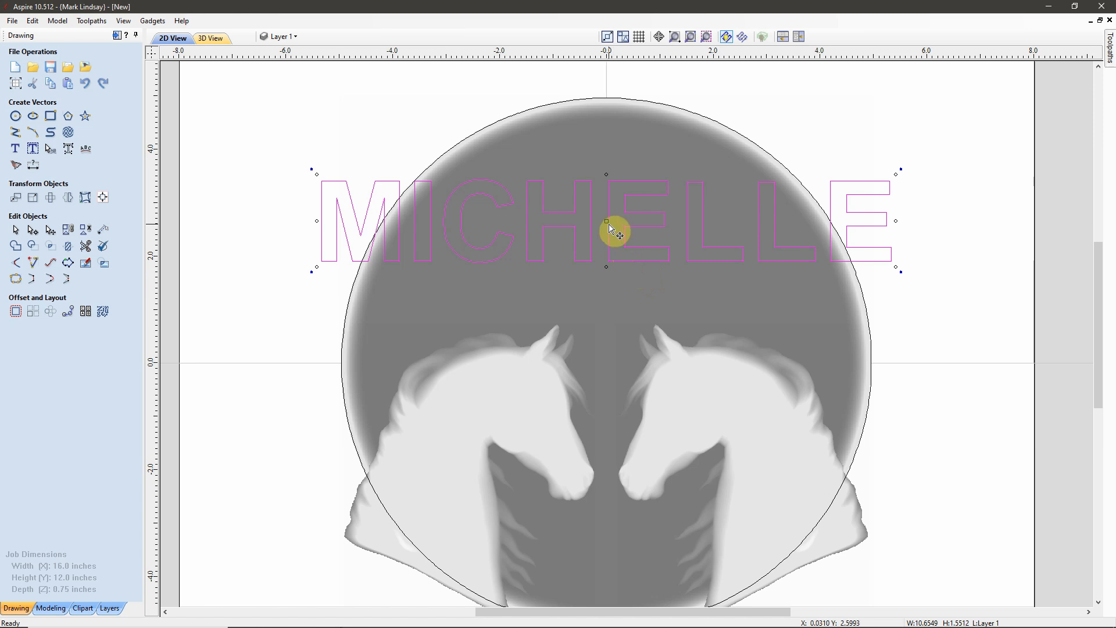
{"action": "left_click_drag", "start_coordinate": [606, 221], "coordinate": [607, 204]}
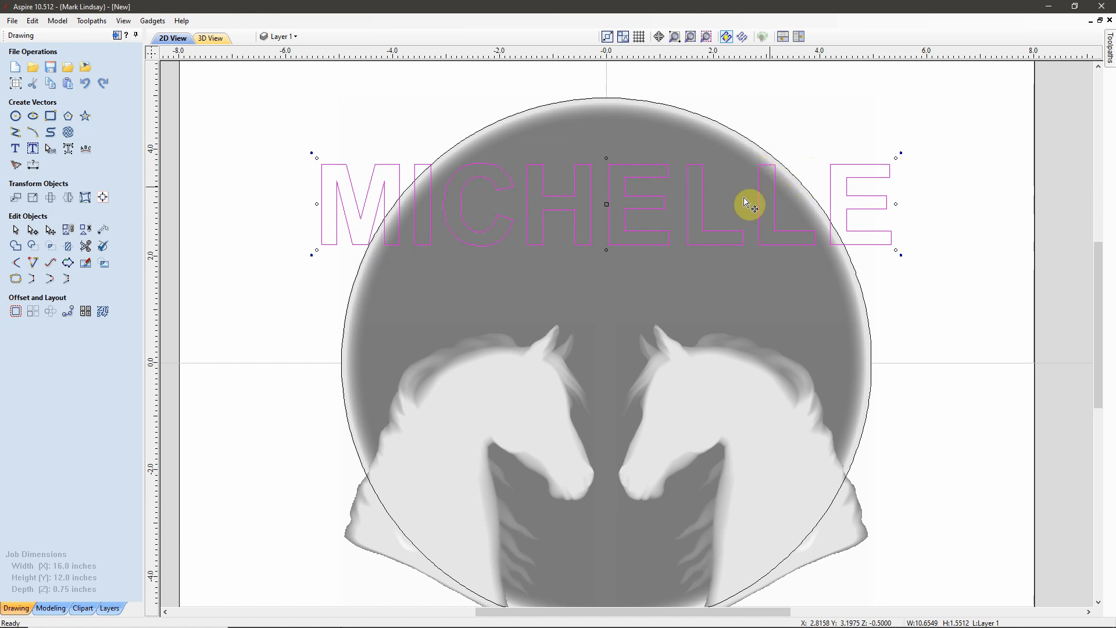
{"action": "left_click", "coordinate": [607, 206]}
{"action": "left_click_drag", "start_coordinate": [607, 204], "coordinate": [610, 198]}
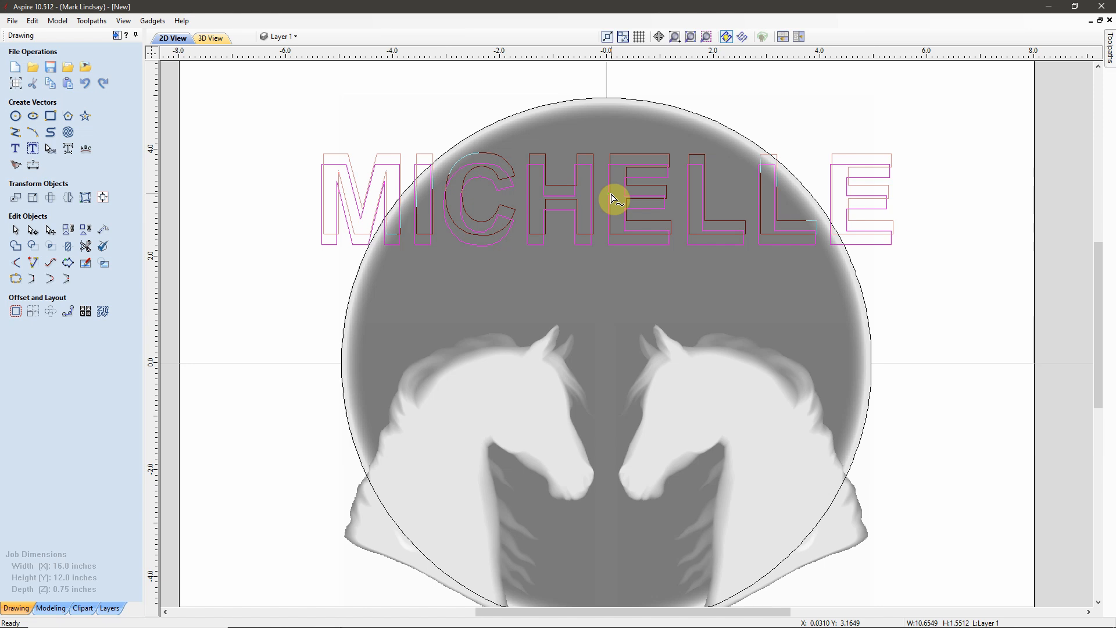
{"action": "left_click_drag", "start_coordinate": [613, 194], "coordinate": [612, 194]}
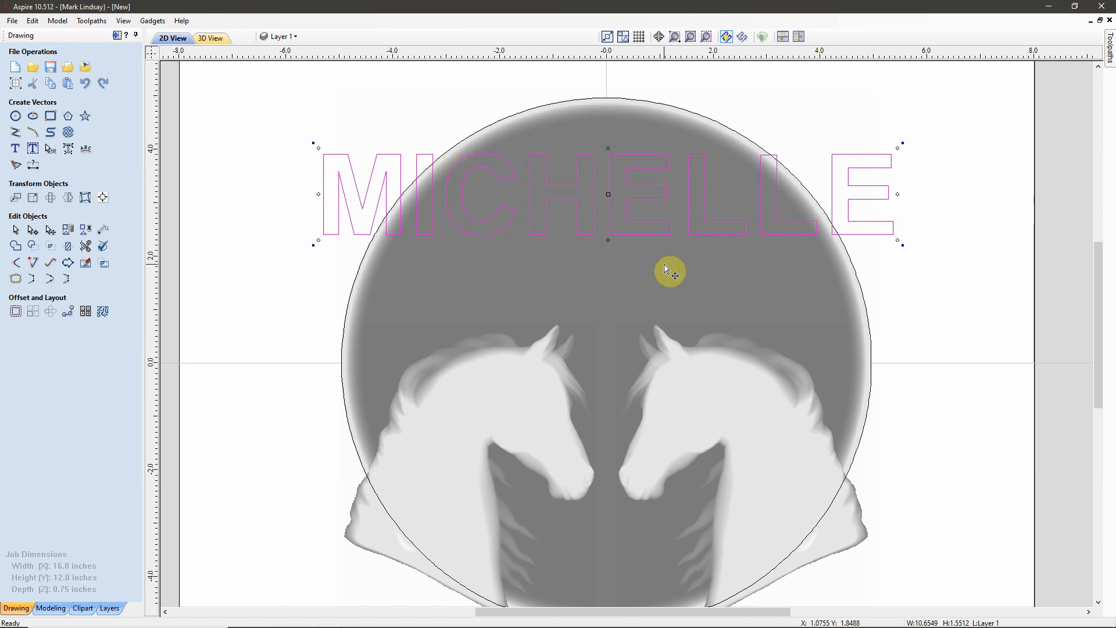
Step: Center the name text horizontally on the material and deselect it
{"action": "left_click", "coordinate": [102, 198]}
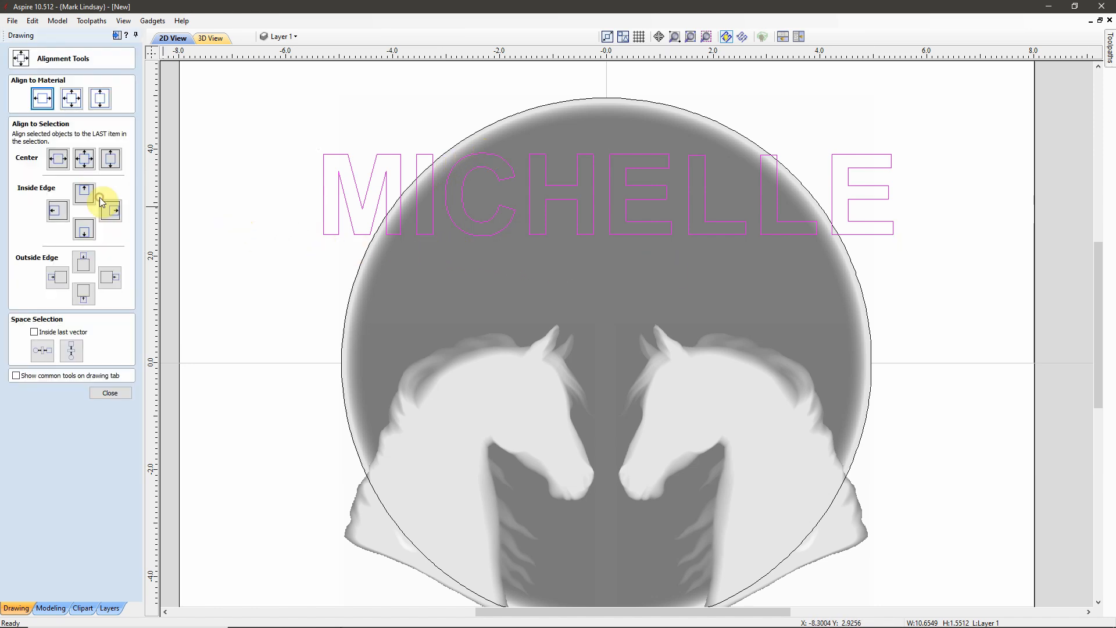
{"action": "left_click", "coordinate": [43, 102]}
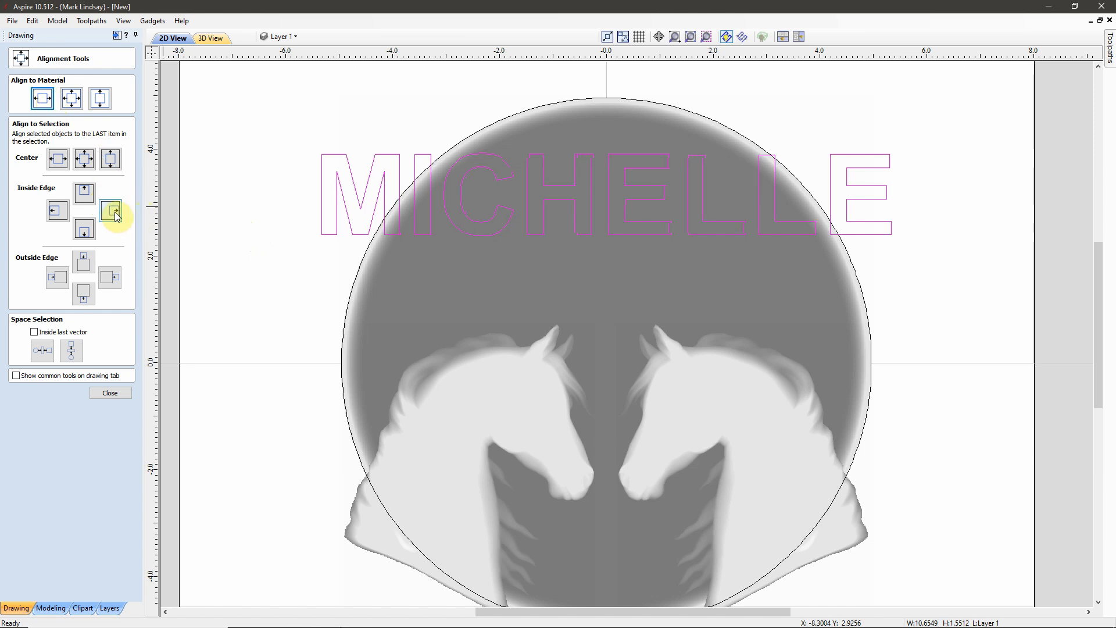
{"action": "left_click", "coordinate": [110, 394]}
{"action": "scroll", "coordinate": [668, 197], "scroll_direction": "down", "scroll_amount": 1}
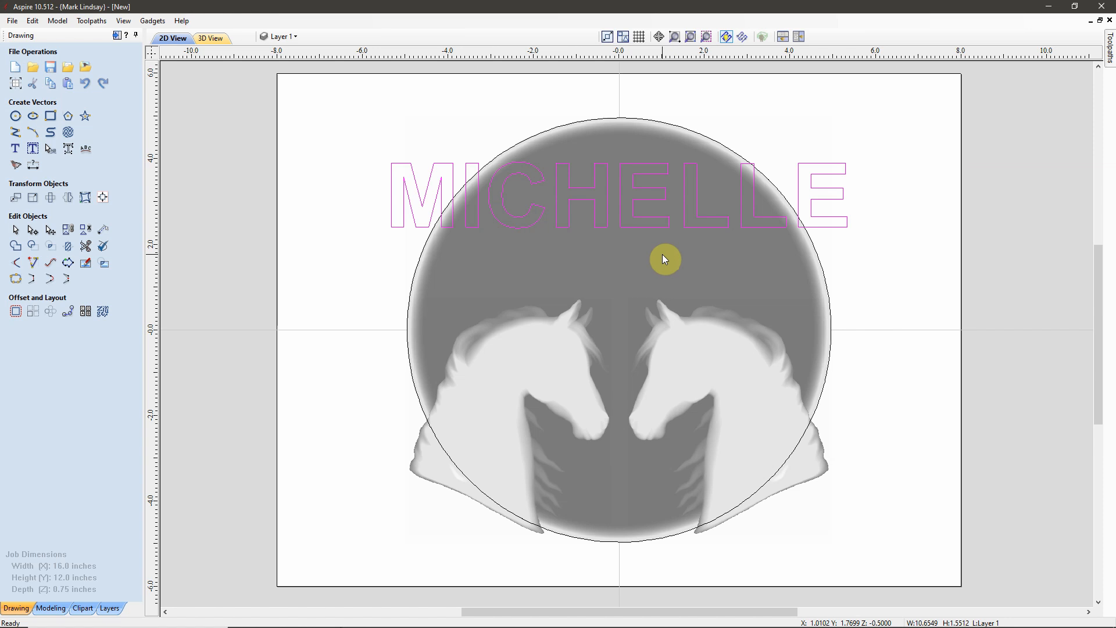
{"action": "left_click", "coordinate": [884, 281]}
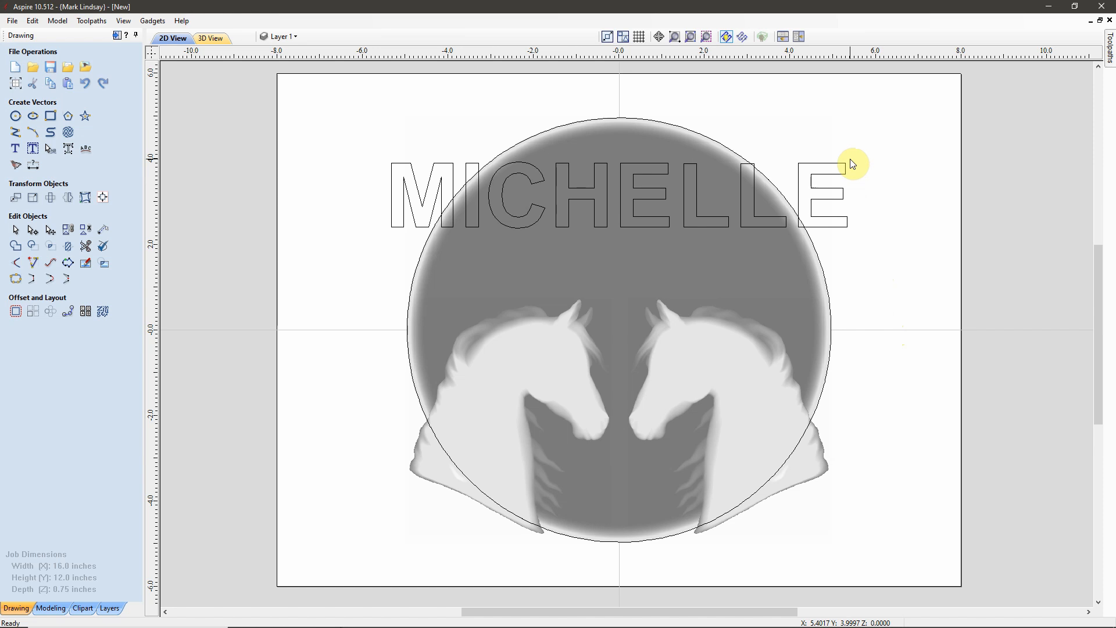
Step: Insert a new modeling level above Level 2 and copy the Flat_Round_Circle component into it
{"action": "left_click", "coordinate": [51, 608]}
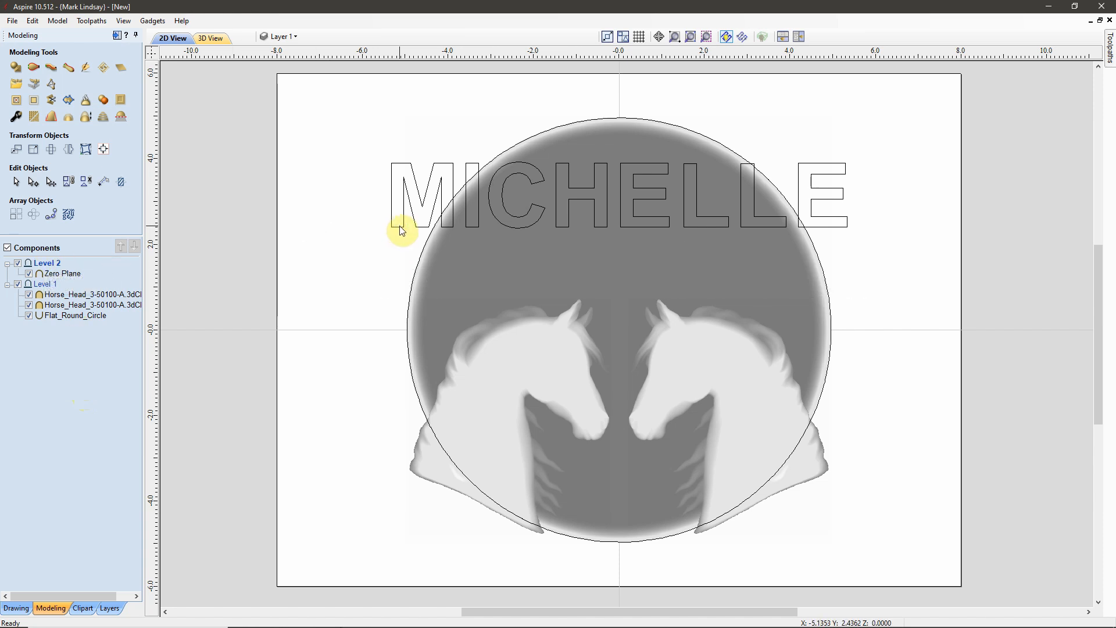
{"action": "right_click", "coordinate": [44, 266]}
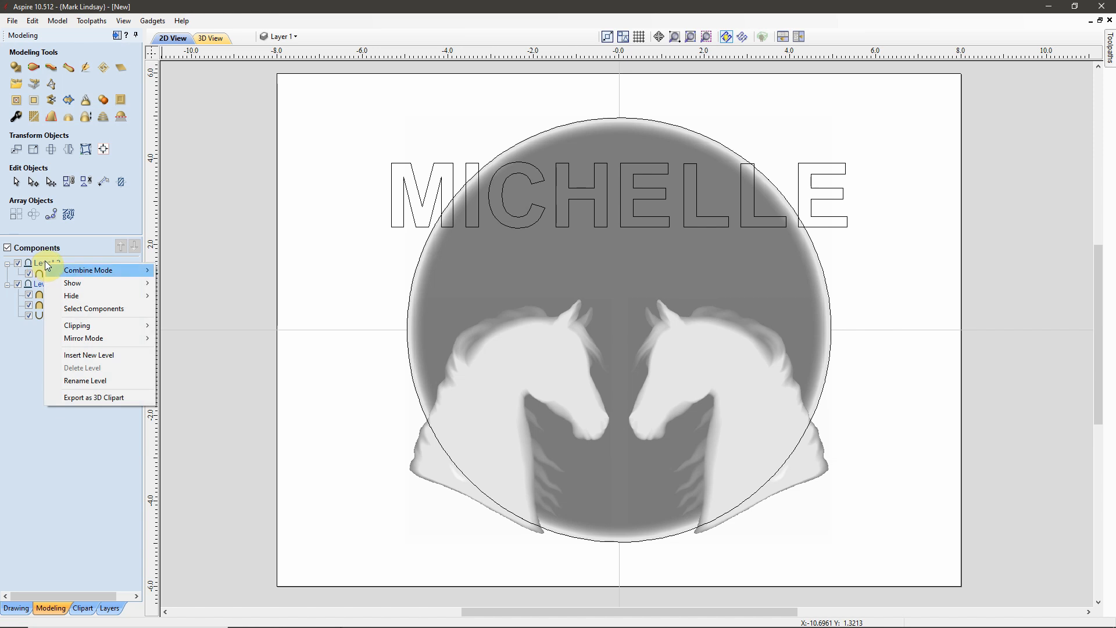
{"action": "left_click", "coordinate": [101, 356]}
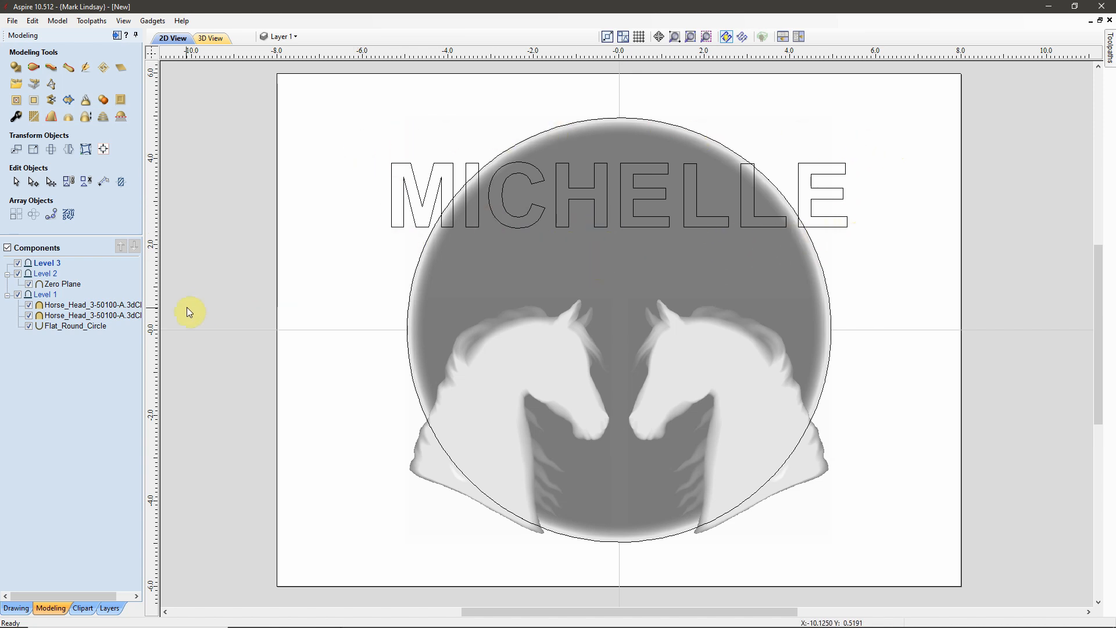
{"action": "left_click", "coordinate": [76, 327]}
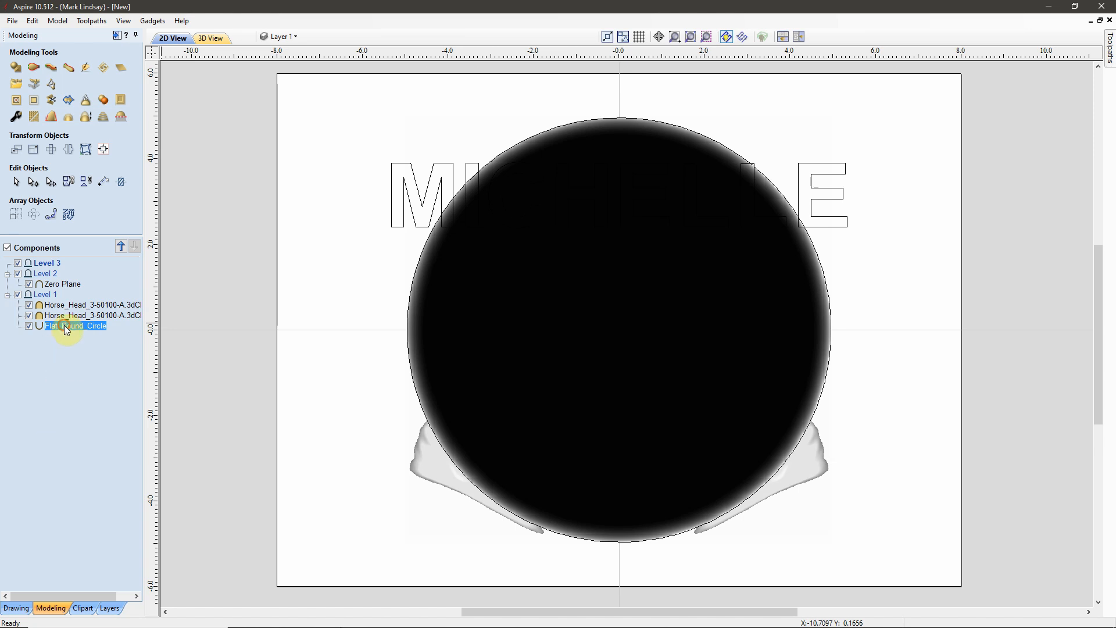
{"action": "left_click_drag", "start_coordinate": [65, 323], "coordinate": [64, 266]}
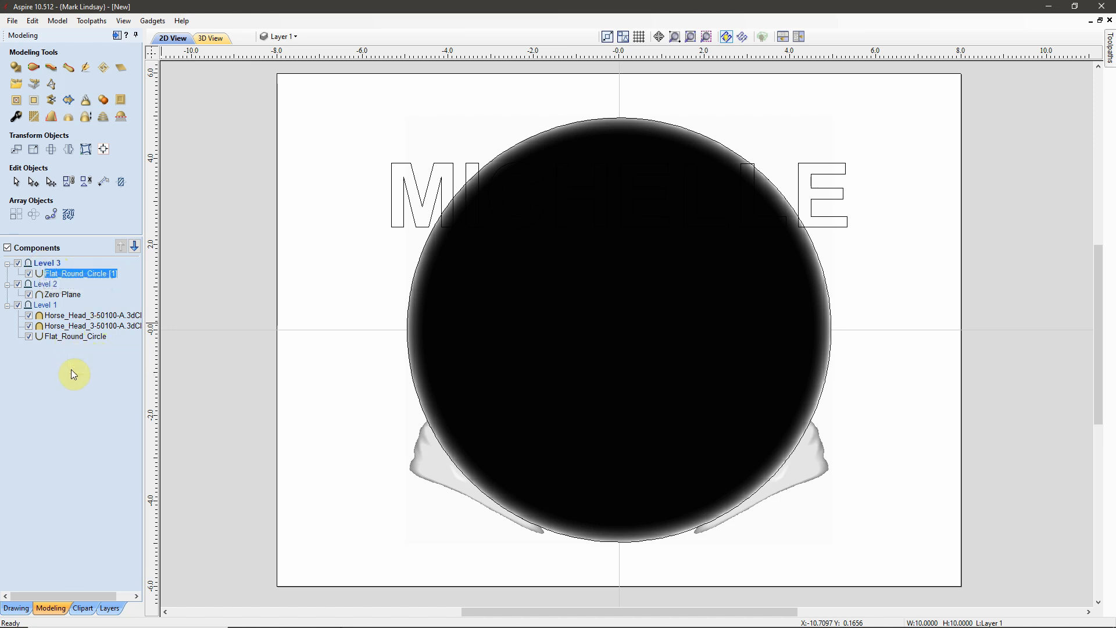
Step: Hide Level 1 and Level 2, and check the copied round dish in tiled 2D and 3D views
{"action": "left_click", "coordinate": [18, 305]}
{"action": "left_click", "coordinate": [18, 285]}
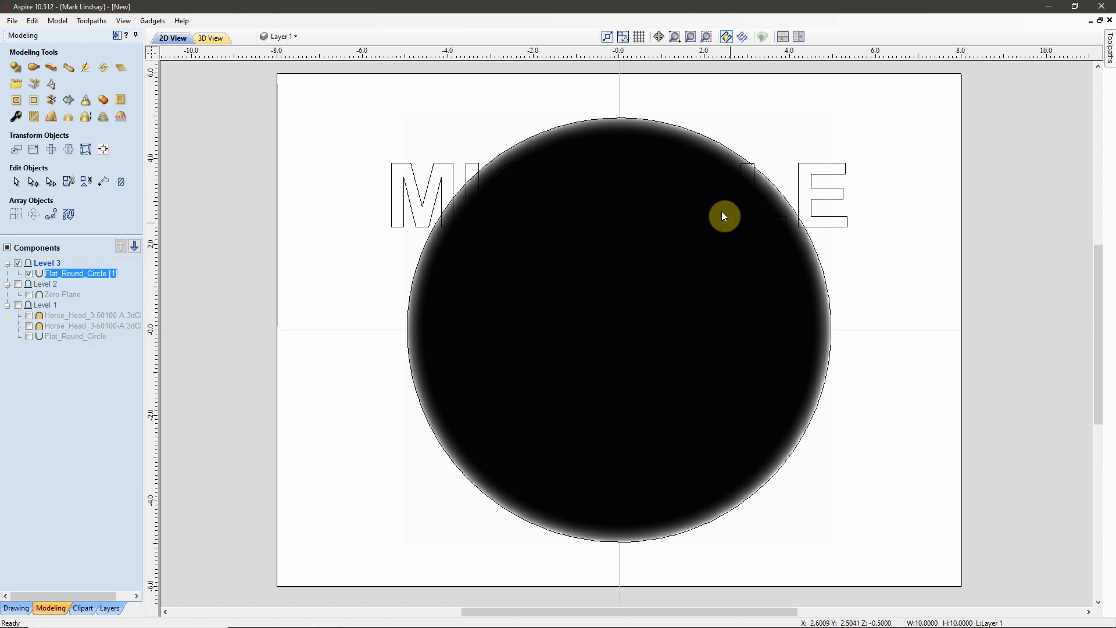
{"action": "left_click", "coordinate": [798, 37]}
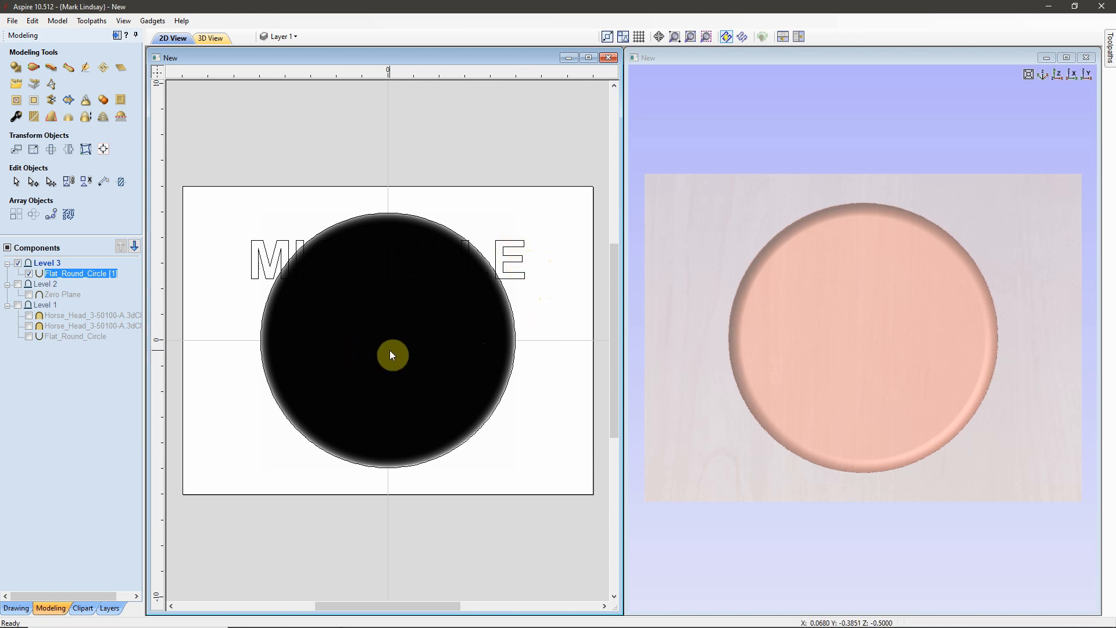
{"action": "left_click", "coordinate": [588, 58]}
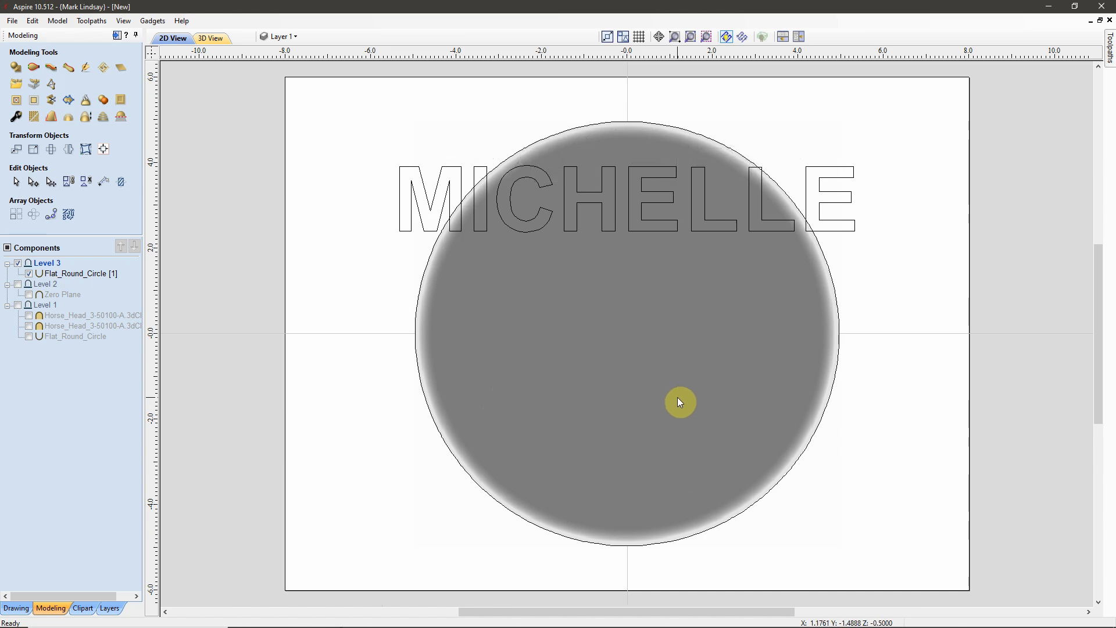
Step: Move the copied round dish up about 2.75 inches and enlarge it to about 13.13 inches so it surrounds the whole name
{"action": "scroll", "coordinate": [674, 397], "scroll_direction": "down", "scroll_amount": 2}
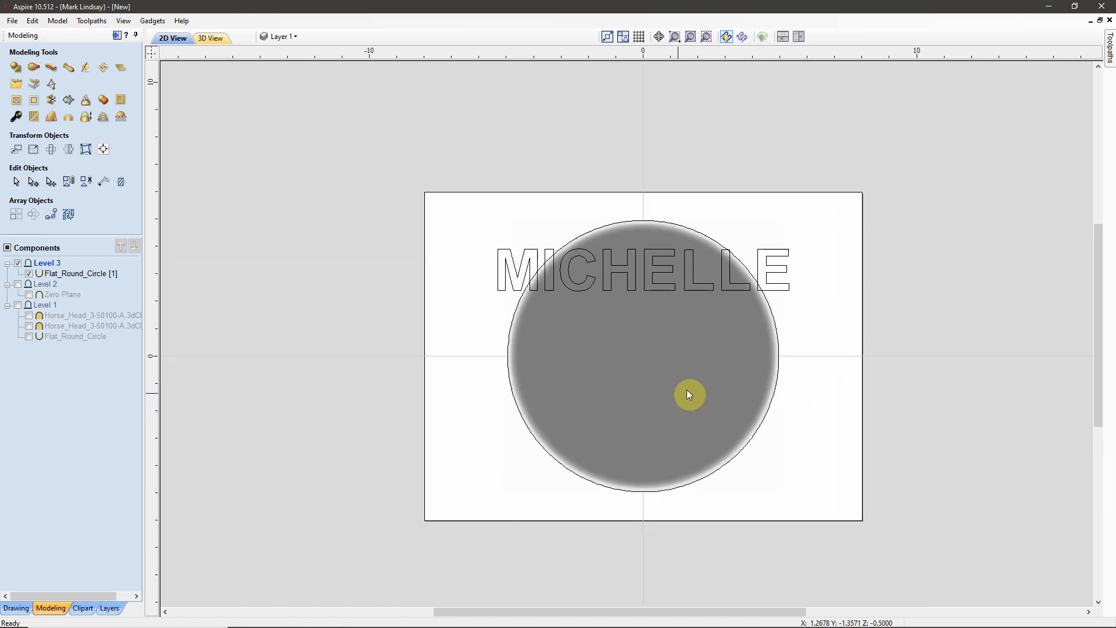
{"action": "left_click", "coordinate": [725, 378]}
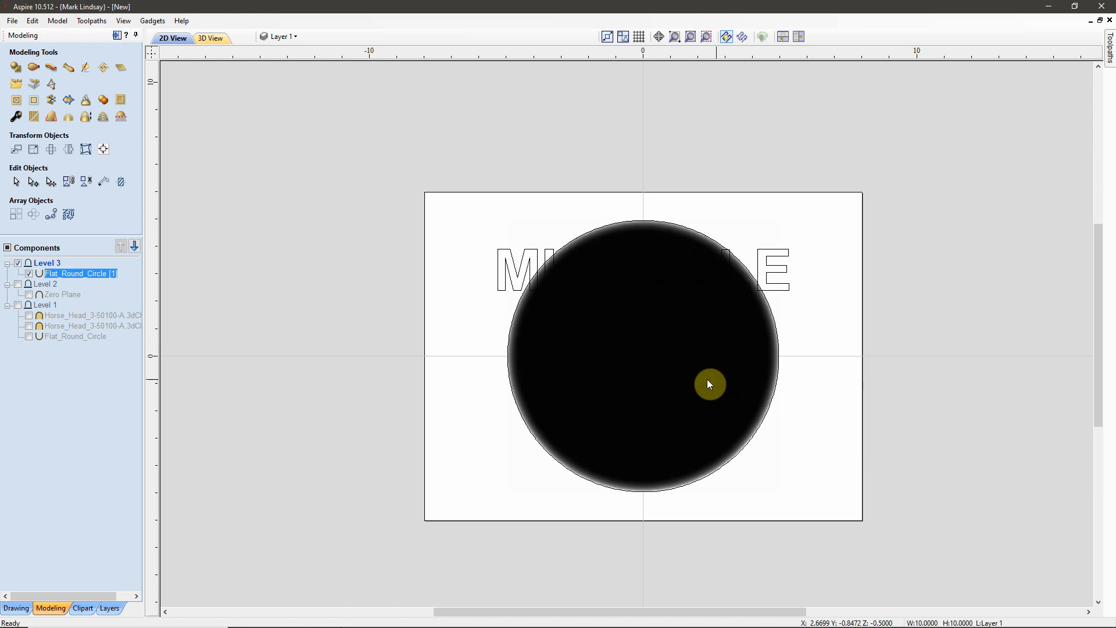
{"action": "left_click", "coordinate": [666, 379]}
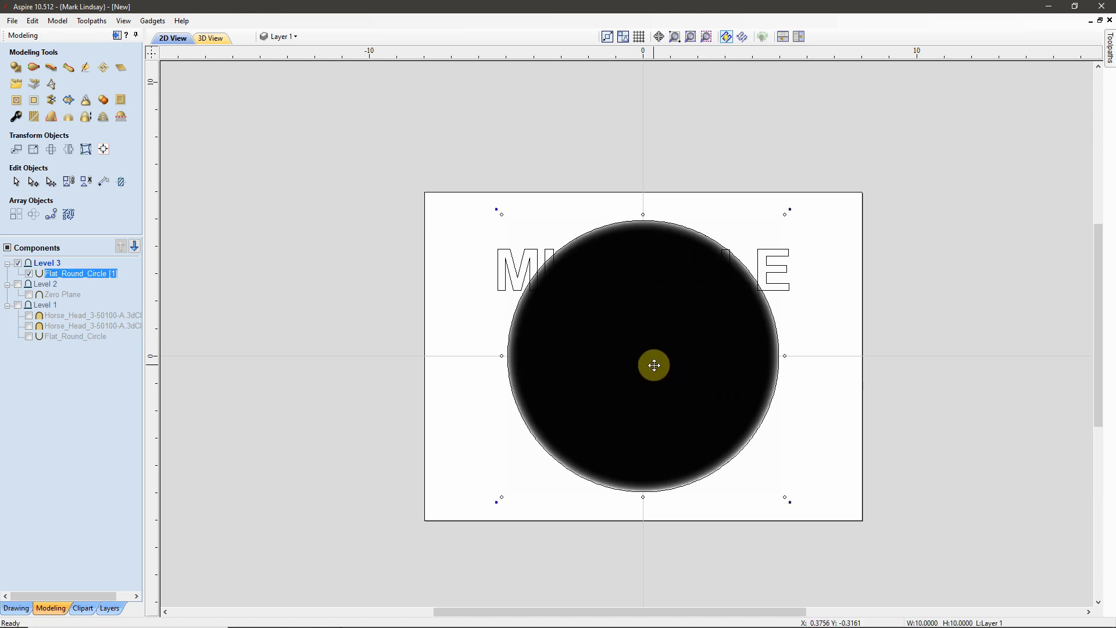
{"action": "left_click_drag", "start_coordinate": [642, 353], "coordinate": [641, 281]}
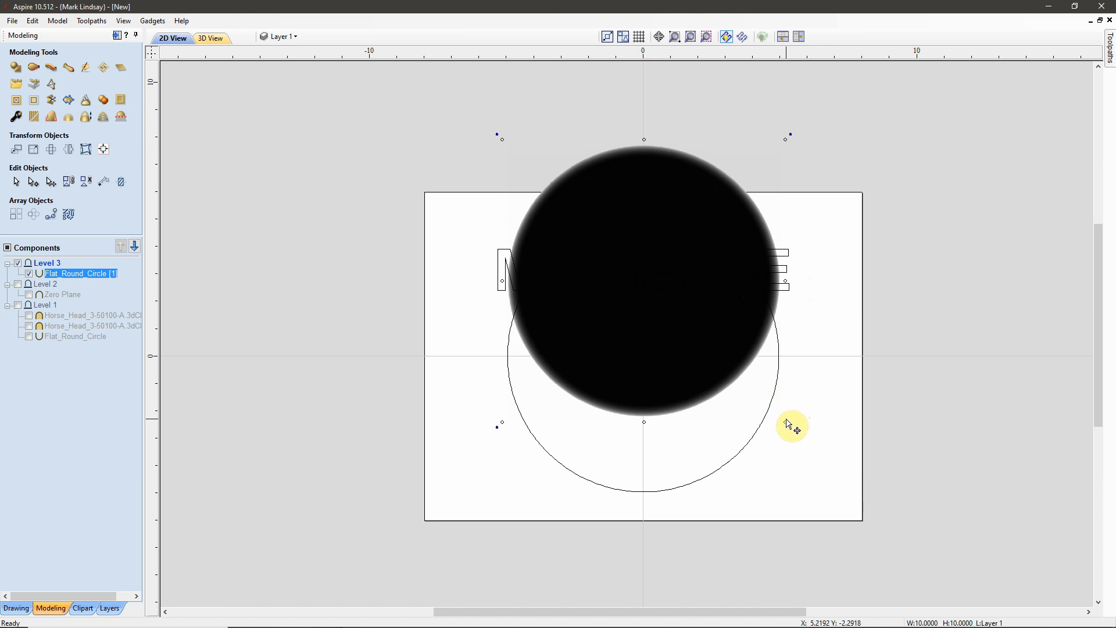
{"action": "left_click_drag", "start_coordinate": [786, 423], "coordinate": [919, 458]}
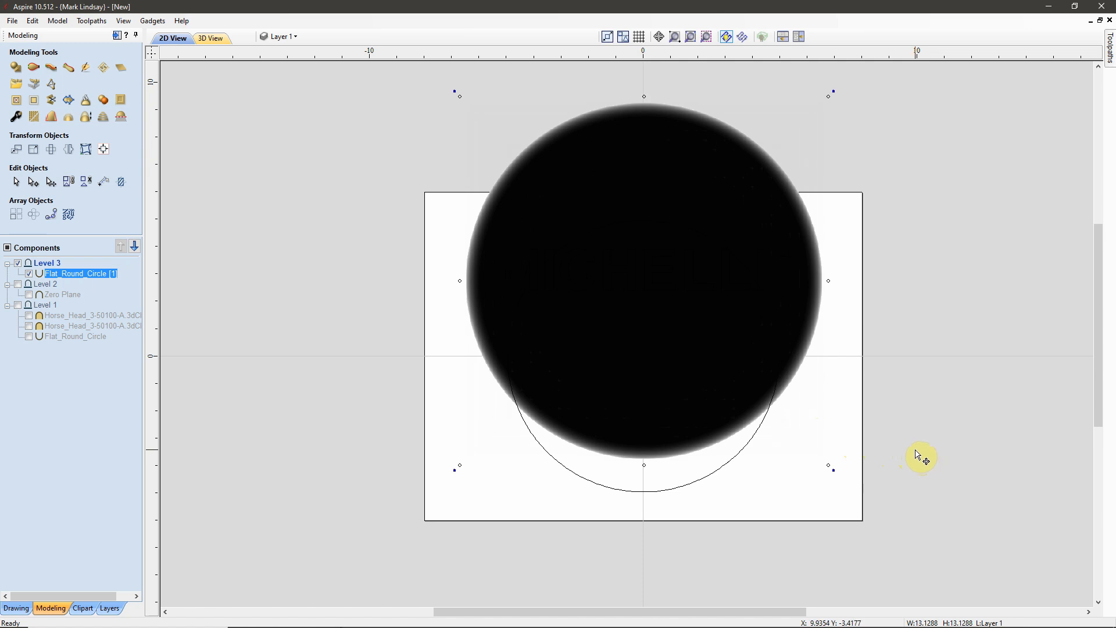
{"action": "left_click", "coordinate": [908, 404]}
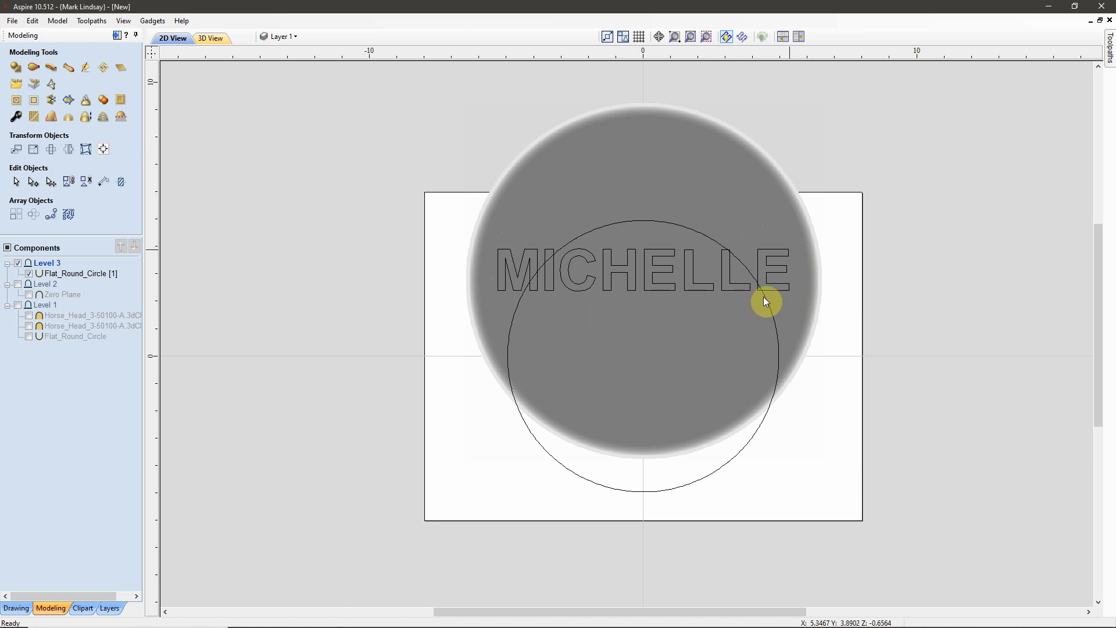
Step: Tile the 2D and 3D views and show Level 1 and Level 2 again
{"action": "left_click", "coordinate": [799, 36]}
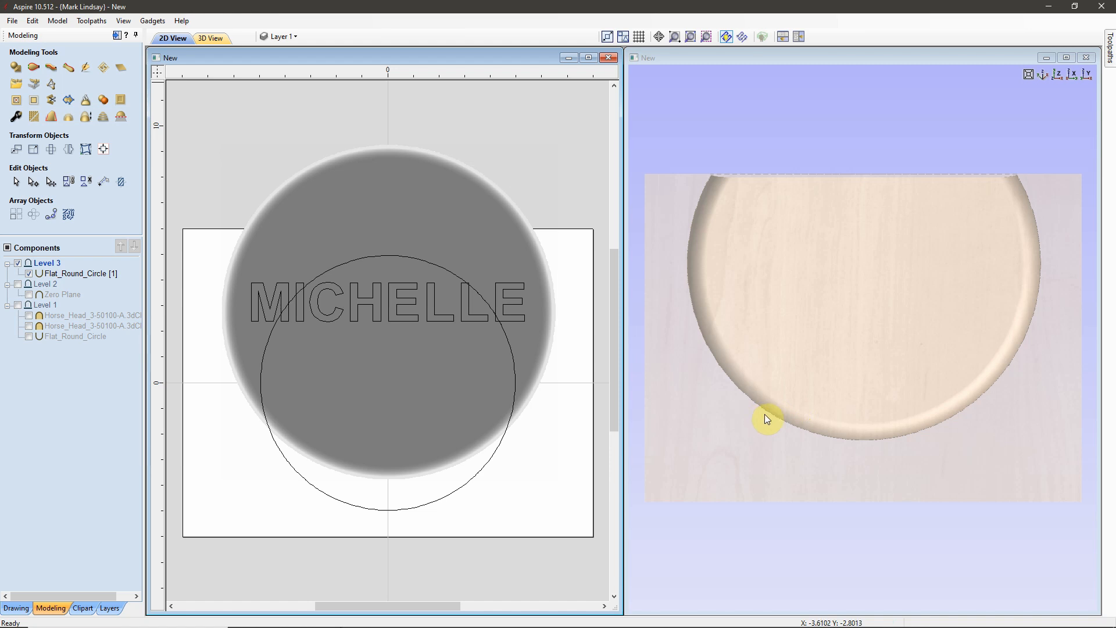
{"action": "left_click", "coordinate": [17, 305]}
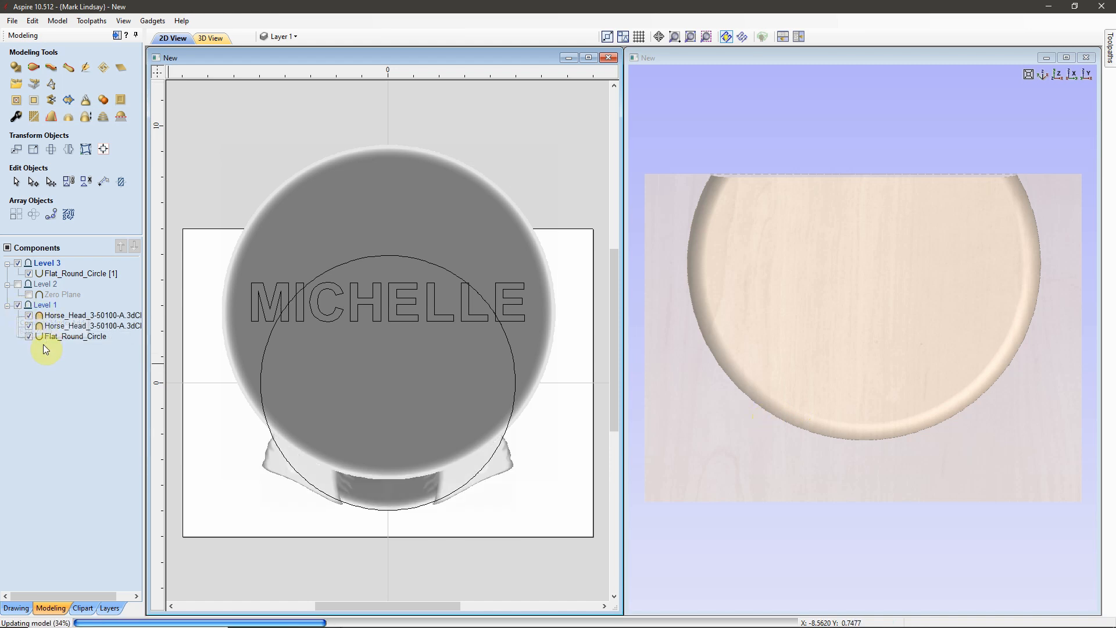
{"action": "left_click", "coordinate": [19, 284]}
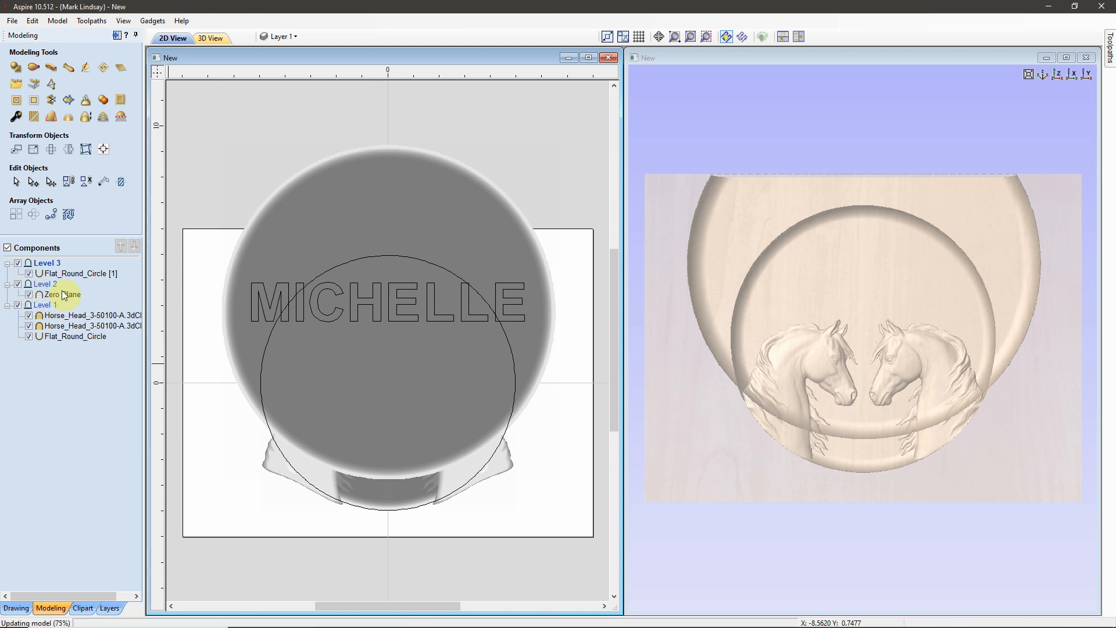
Step: Apply clipping to Level 3 using the name text as the boundary
{"action": "left_click", "coordinate": [275, 285]}
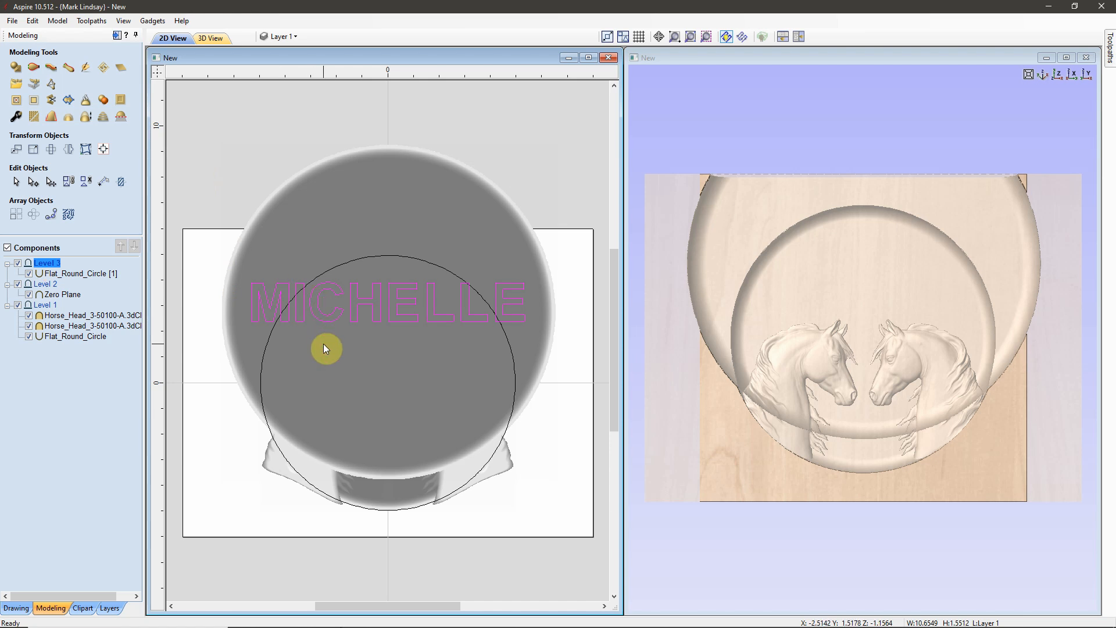
{"action": "right_click", "coordinate": [48, 266]}
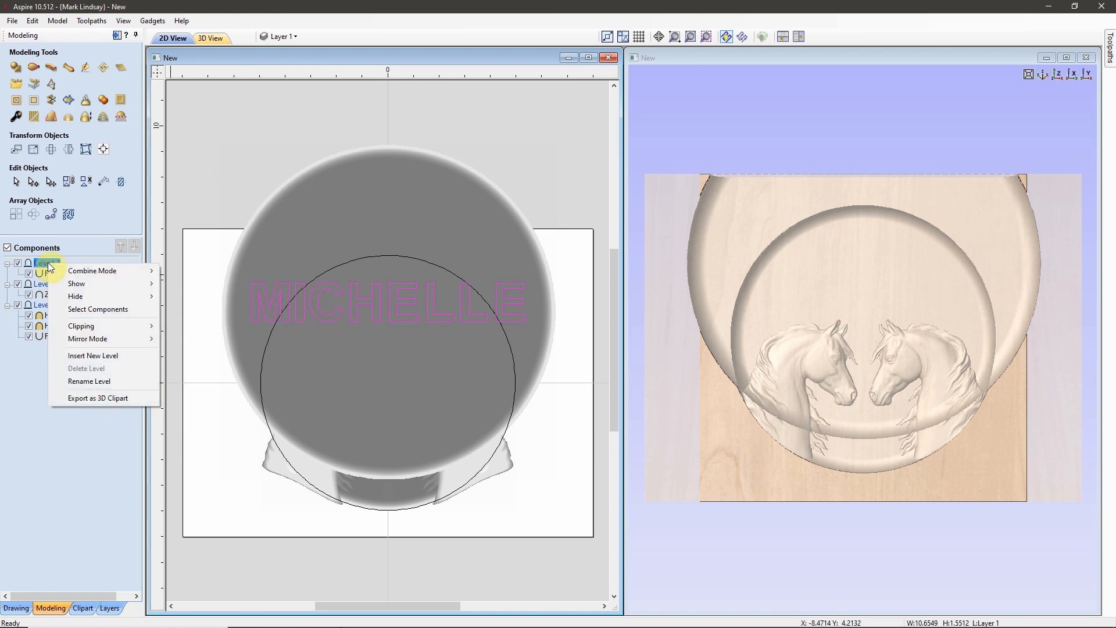
{"action": "mouse_move", "coordinate": [117, 325]}
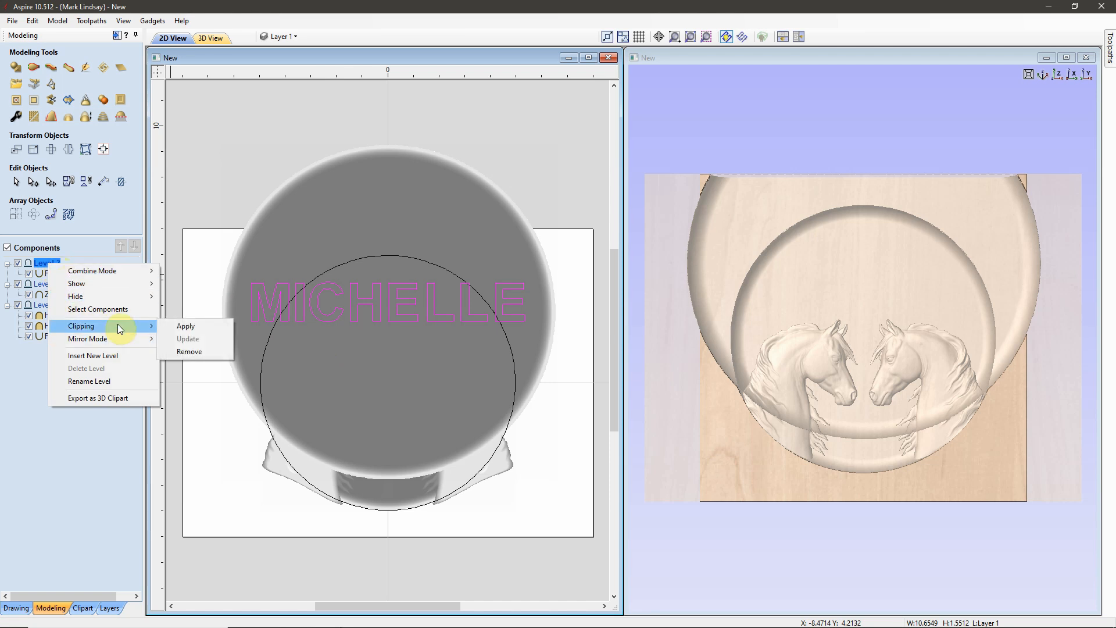
{"action": "left_click", "coordinate": [198, 326]}
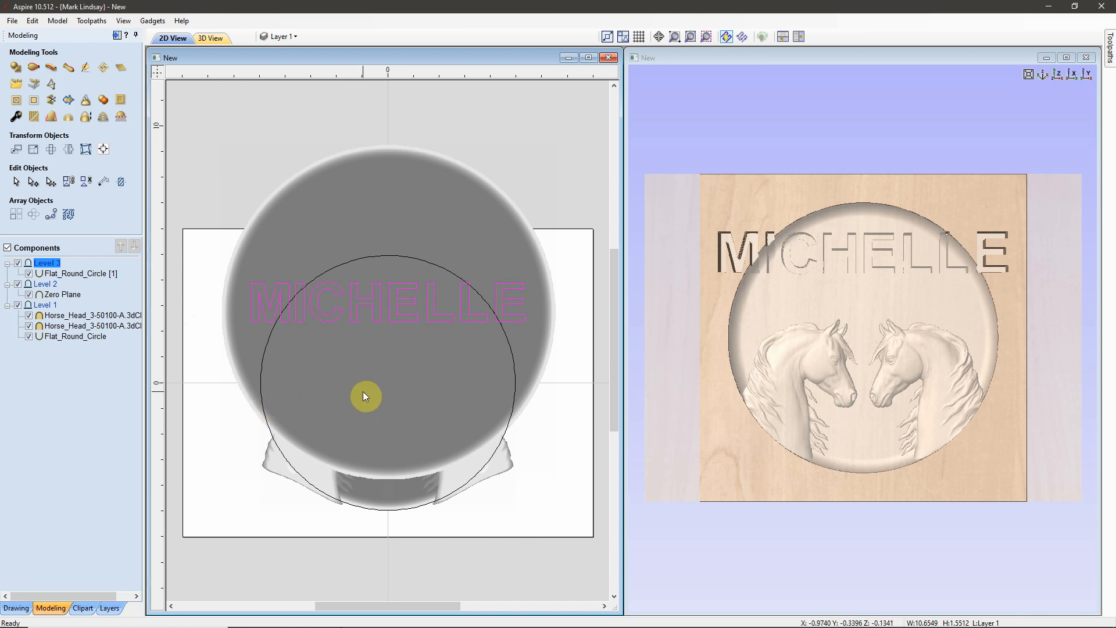
Step: Set the combine mode of the copied round dish on Level 3 to Add and inspect the name in 3D
{"action": "left_click_drag", "start_coordinate": [903, 487], "coordinate": [872, 415]}
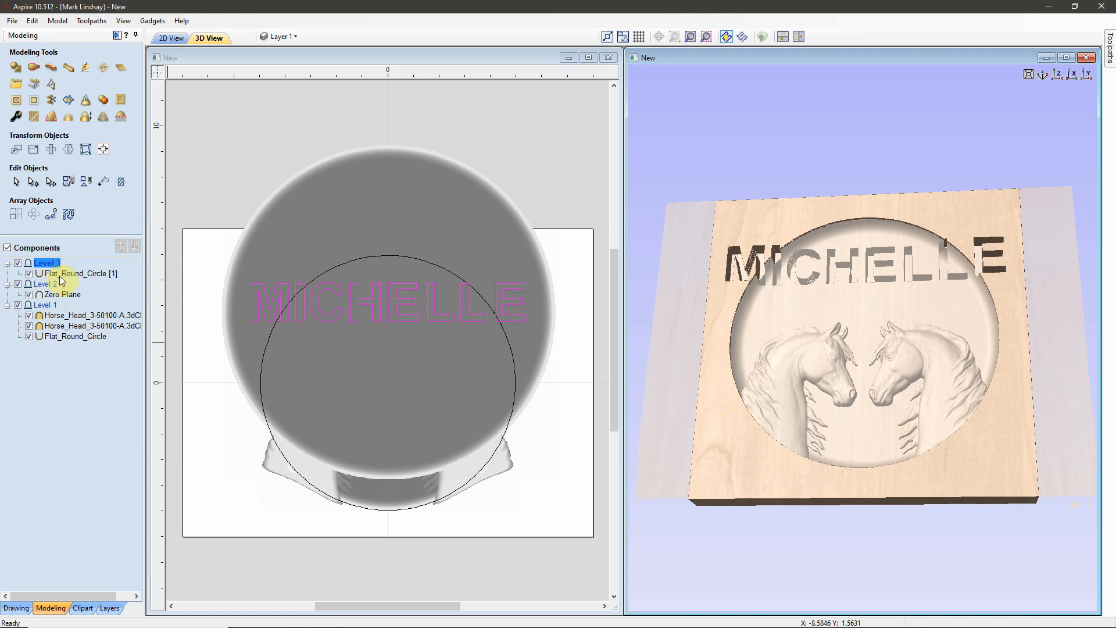
{"action": "mouse_move", "coordinate": [81, 279]}
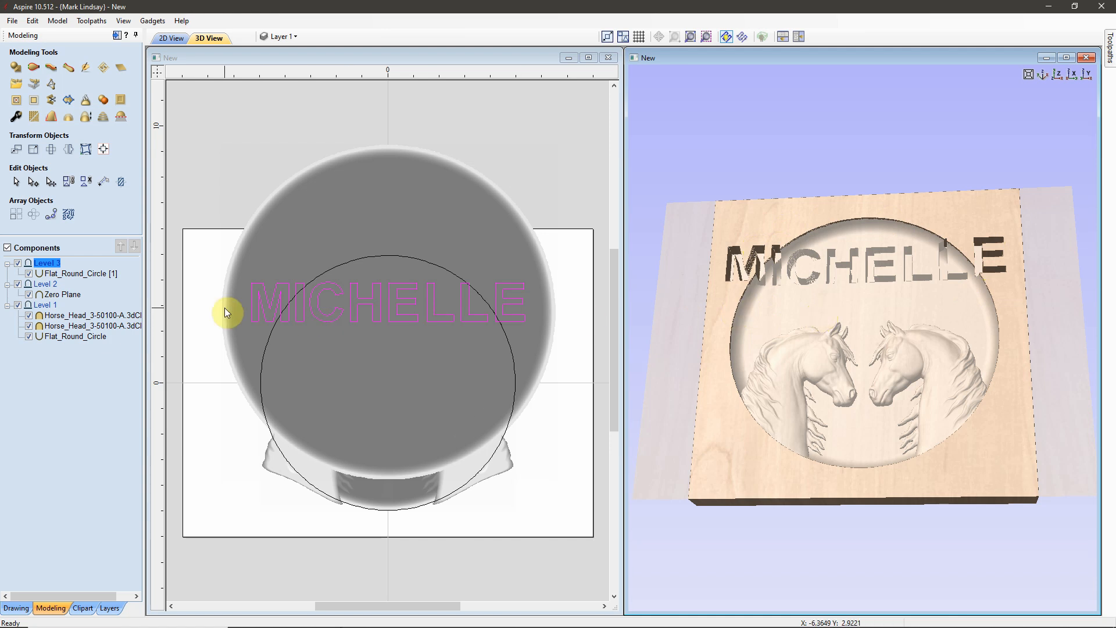
{"action": "right_click", "coordinate": [86, 278]}
{"action": "mouse_move", "coordinate": [149, 285]}
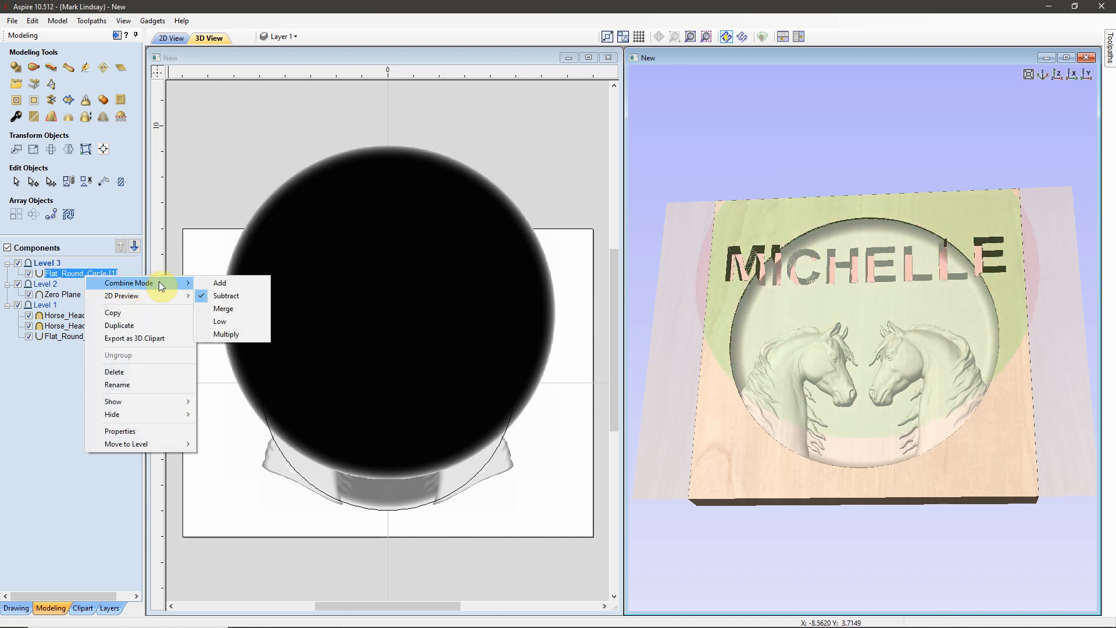
{"action": "left_click", "coordinate": [233, 286]}
{"action": "left_click_drag", "start_coordinate": [867, 416], "coordinate": [864, 364]}
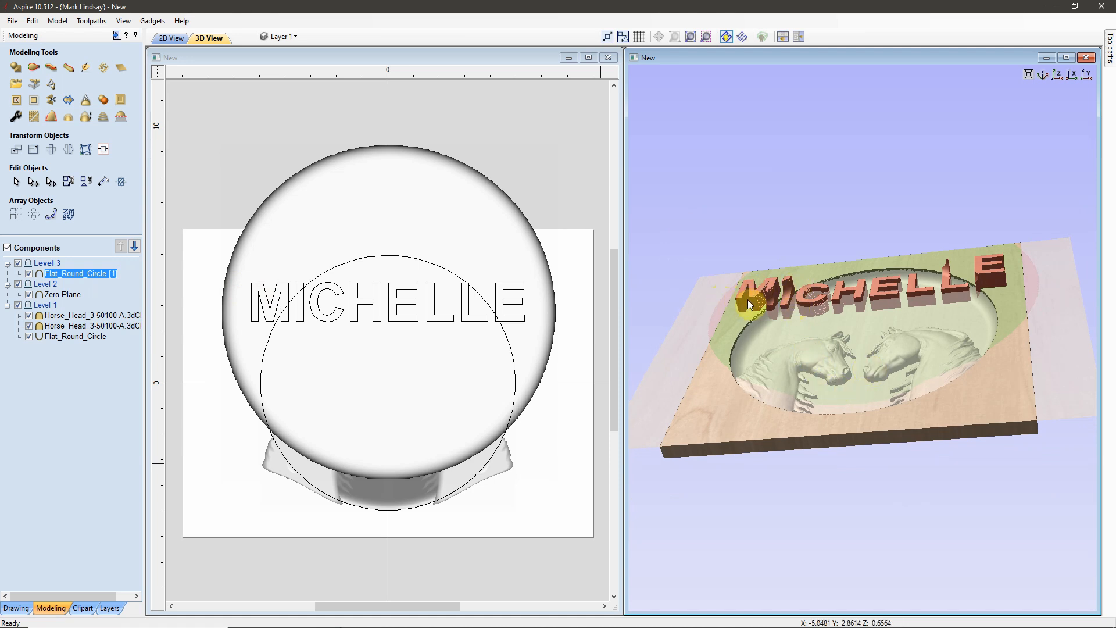
Step: Set the combine mode of Level 3 to Merge and inspect the name against the dish and horse heads
{"action": "left_click", "coordinate": [44, 262]}
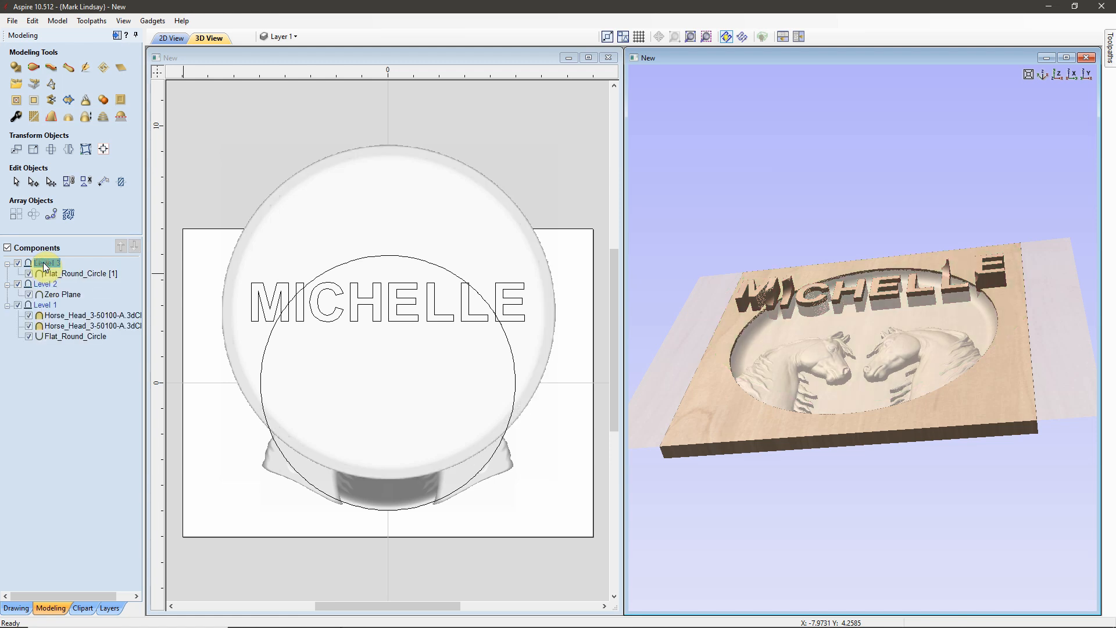
{"action": "right_click", "coordinate": [43, 264]}
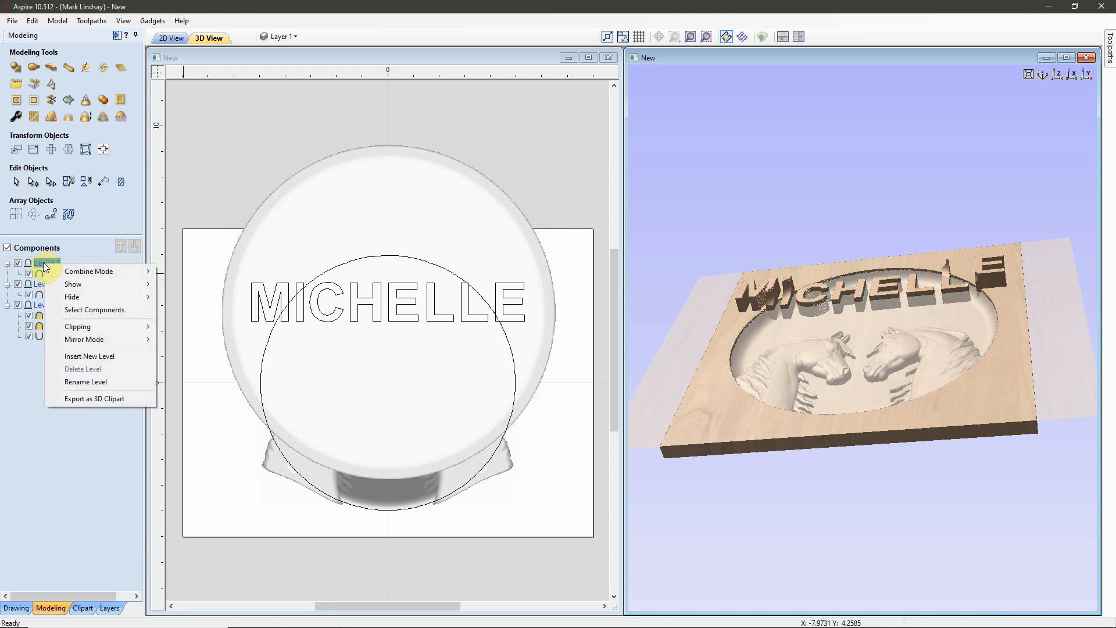
{"action": "mouse_move", "coordinate": [127, 275]}
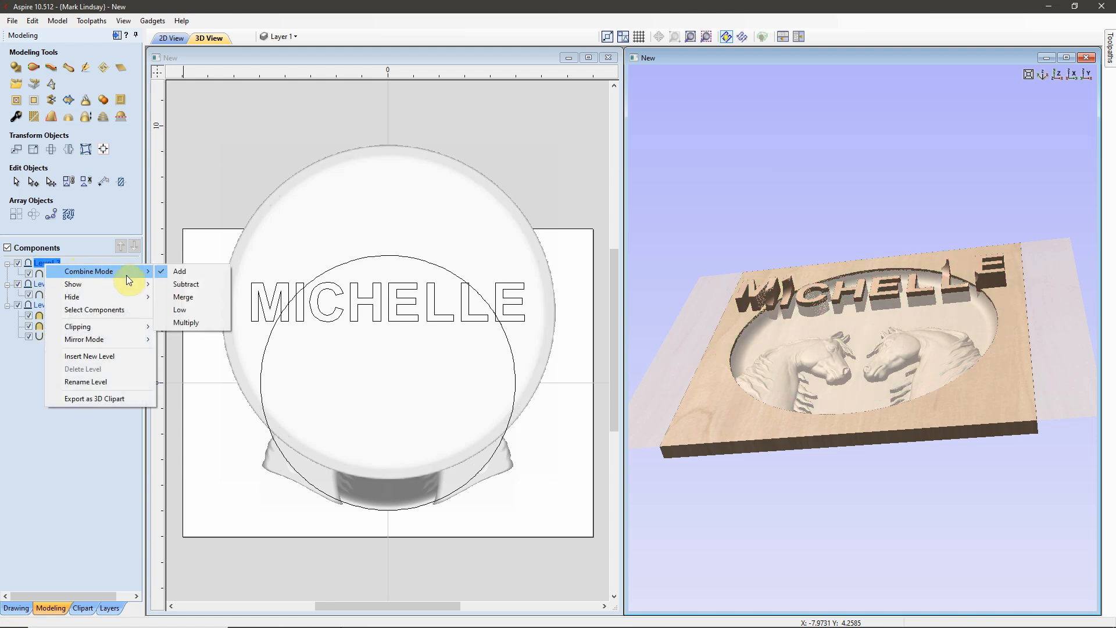
{"action": "left_click", "coordinate": [197, 297]}
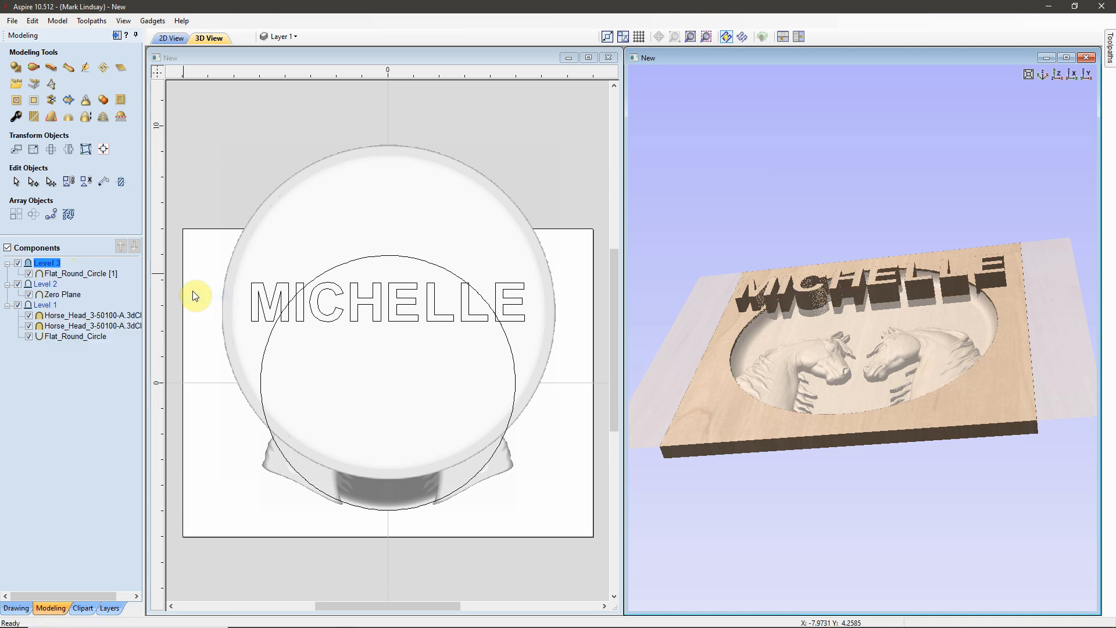
{"action": "left_click_drag", "start_coordinate": [837, 399], "coordinate": [858, 529]}
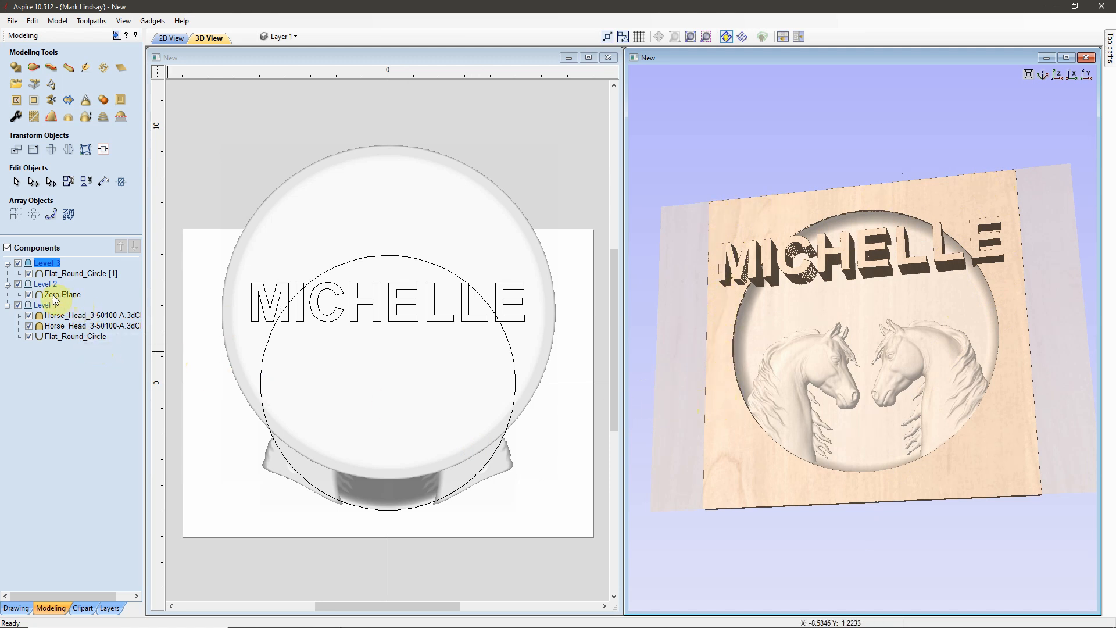
{"action": "mouse_move", "coordinate": [55, 299]}
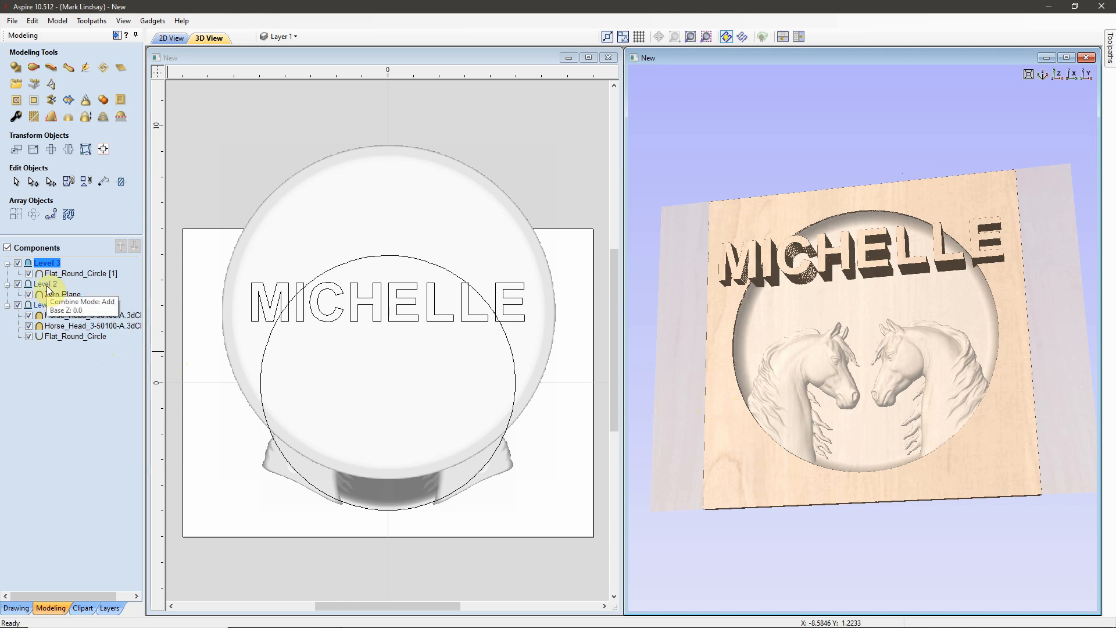
{"action": "left_click_drag", "start_coordinate": [859, 486], "coordinate": [902, 309]}
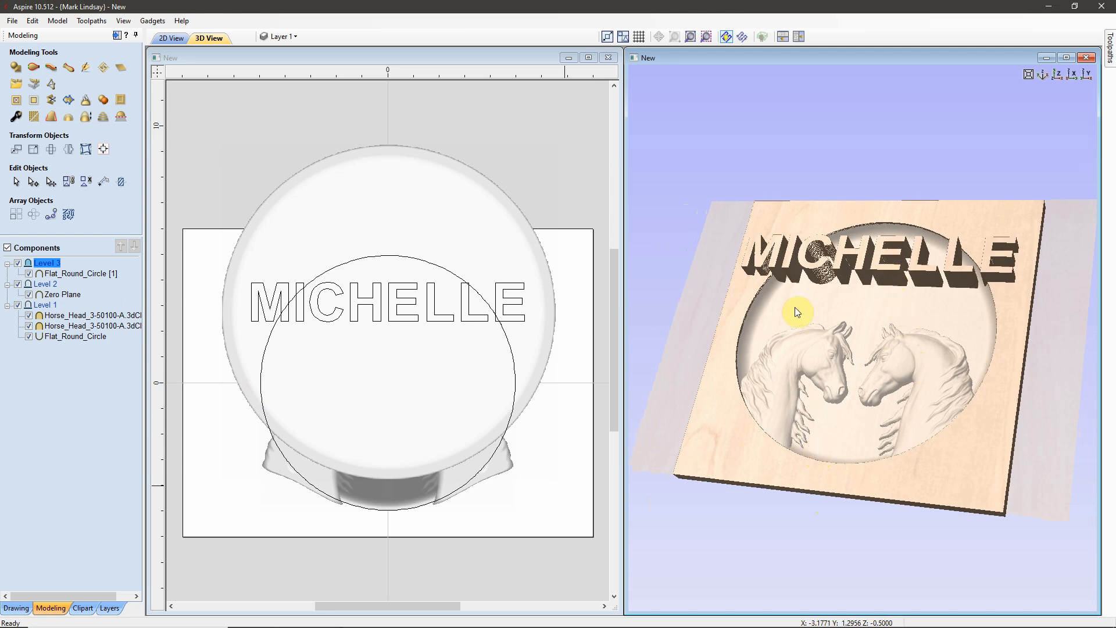
{"action": "left_click_drag", "start_coordinate": [720, 438], "coordinate": [735, 476]}
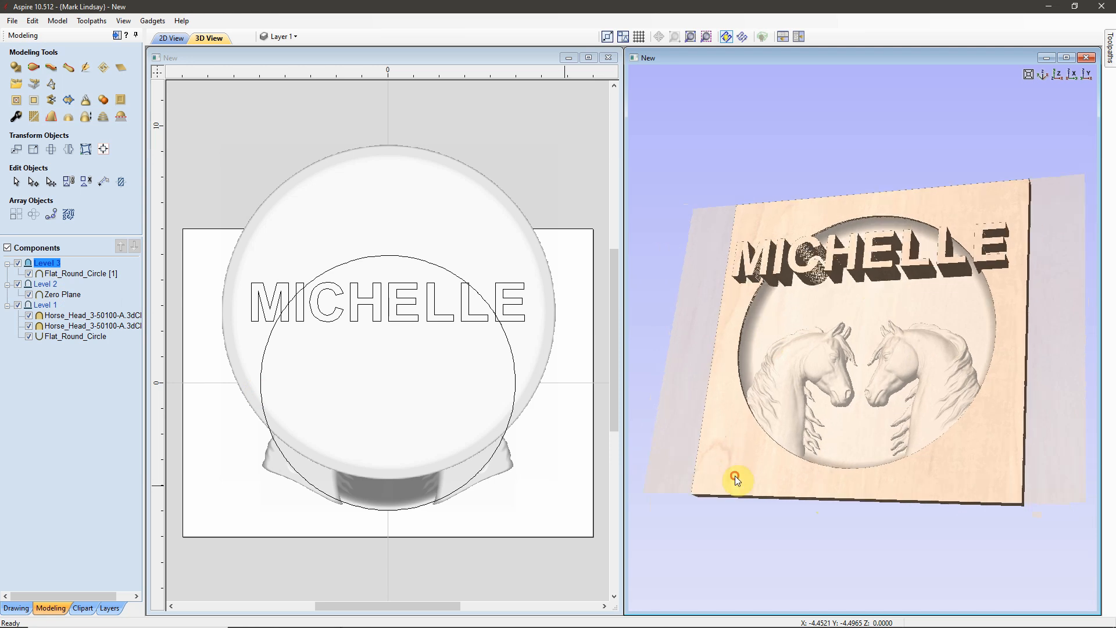
Step: Set the shape height of the copied round dish on Level 3 to 0.125 inches and check the raised letters in 3D
{"action": "left_click", "coordinate": [58, 274]}
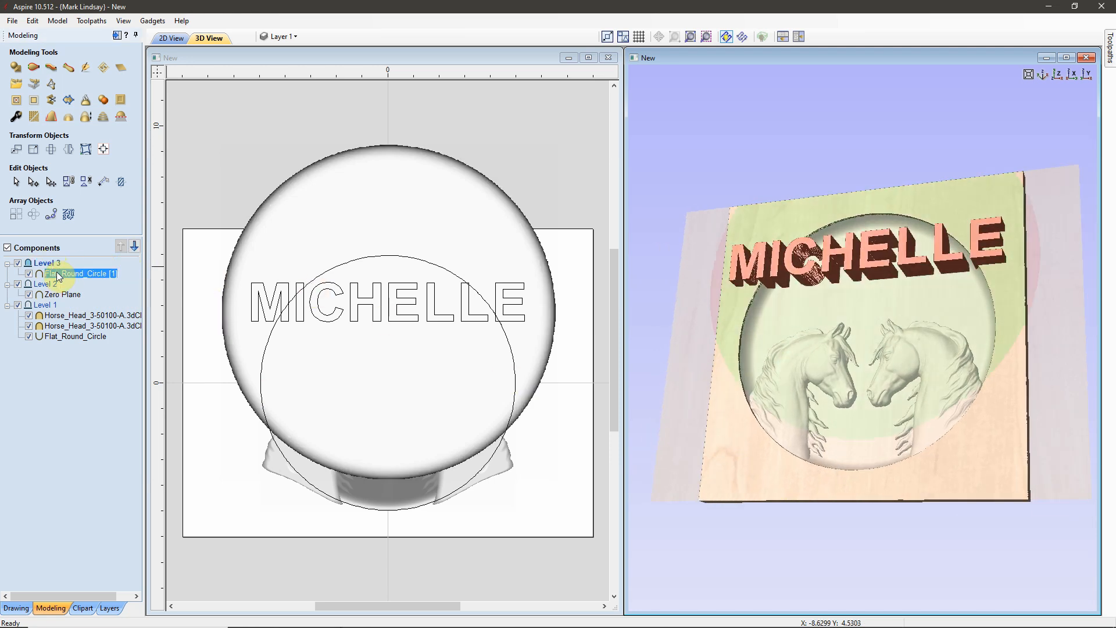
{"action": "left_click", "coordinate": [15, 116]}
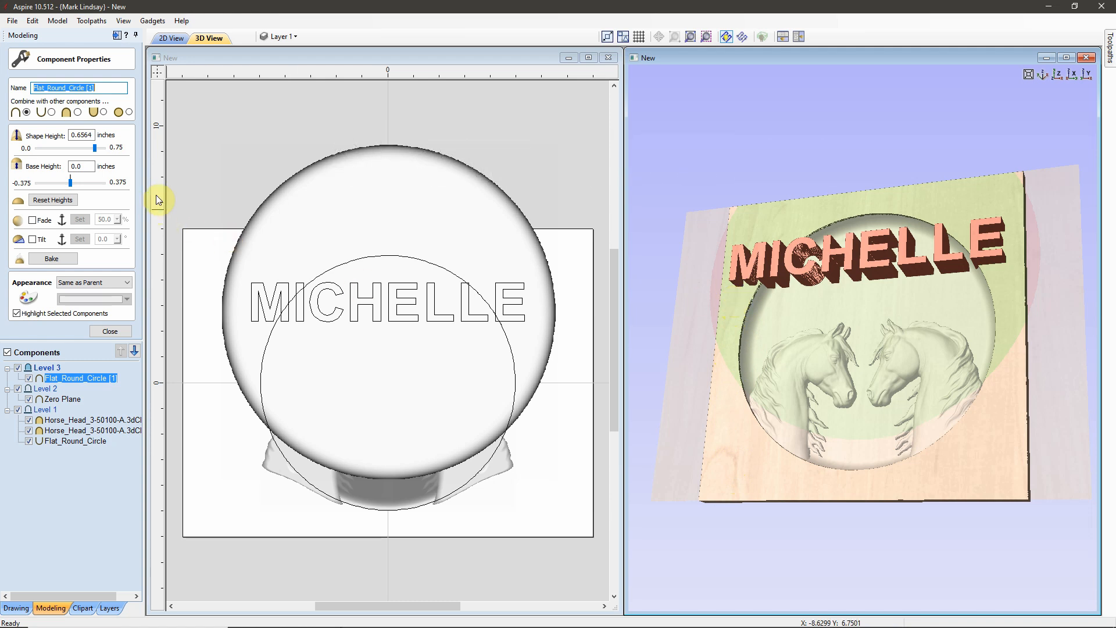
{"action": "left_click_drag", "start_coordinate": [77, 136], "coordinate": [93, 135]}
{"action": "type", "text": "12"}
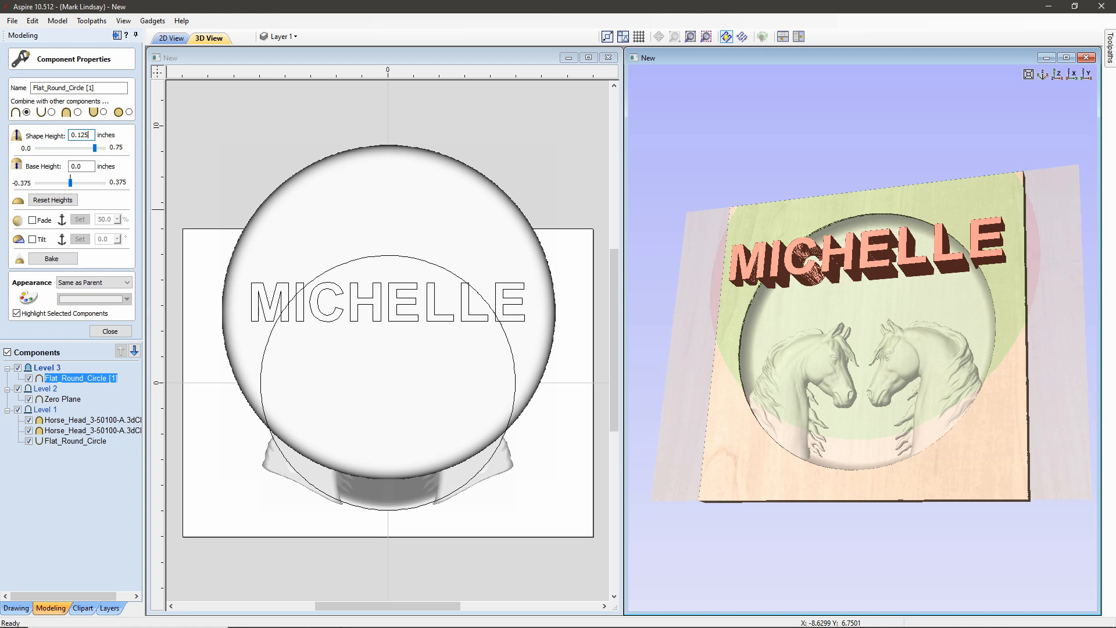
{"action": "type", "text": "5"}
{"action": "key", "text": "Return"}
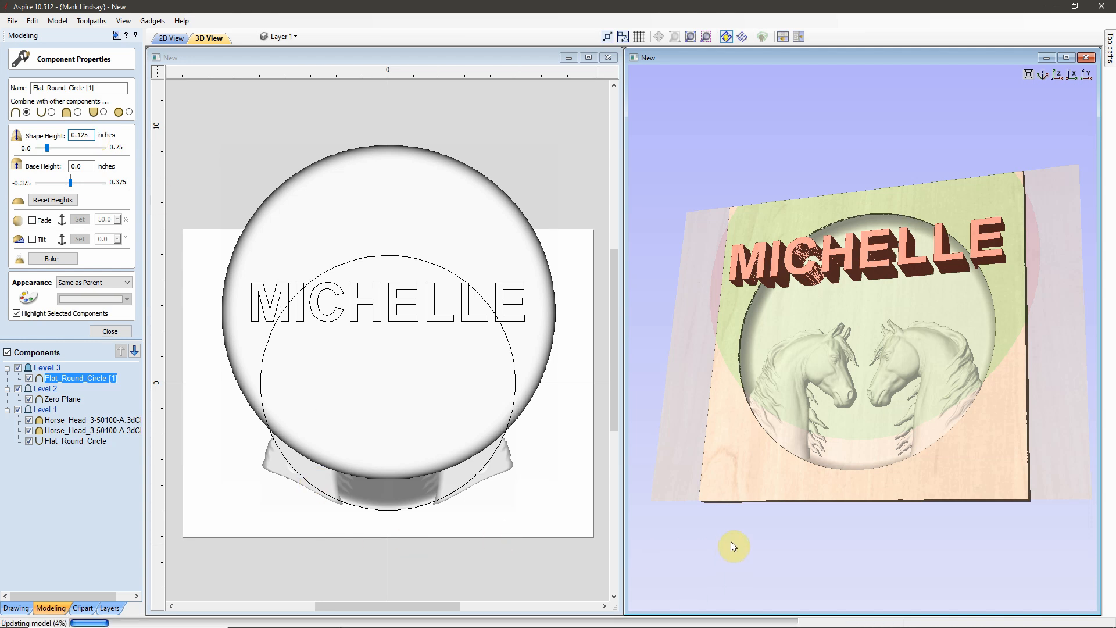
{"action": "left_click_drag", "start_coordinate": [730, 542], "coordinate": [777, 433]}
{"action": "scroll", "coordinate": [875, 264], "scroll_direction": "up", "scroll_amount": 2}
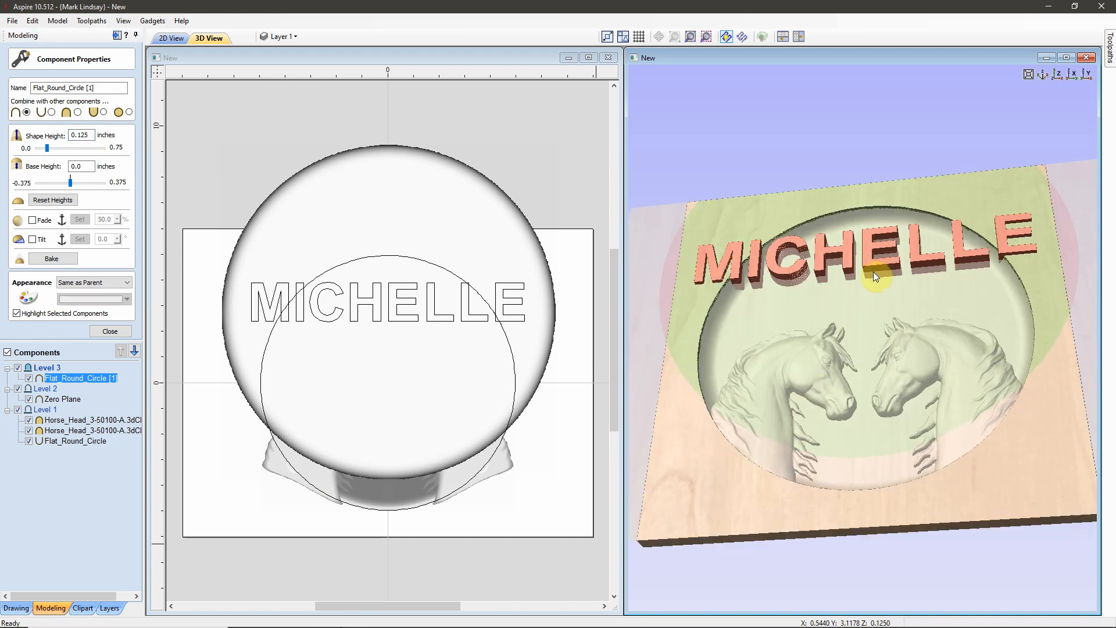
{"action": "scroll", "coordinate": [702, 288], "scroll_direction": "up", "scroll_amount": 2}
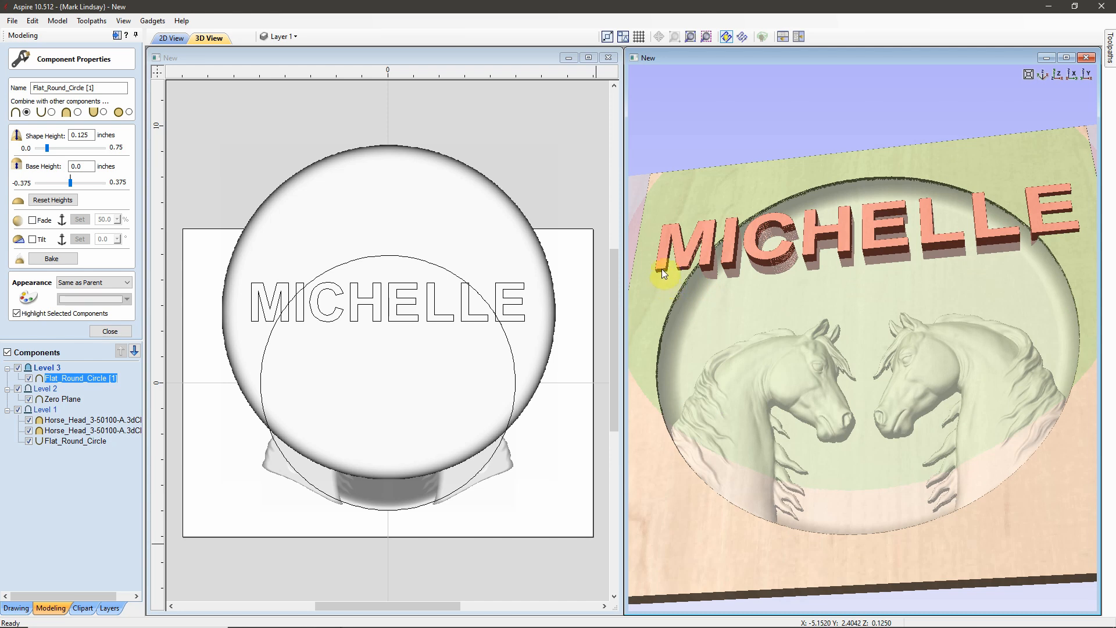
{"action": "scroll", "coordinate": [1014, 384], "scroll_direction": "down", "scroll_amount": 3}
{"action": "left_click_drag", "start_coordinate": [1013, 384], "coordinate": [1032, 417]}
{"action": "left_click_drag", "start_coordinate": [846, 479], "coordinate": [867, 512]}
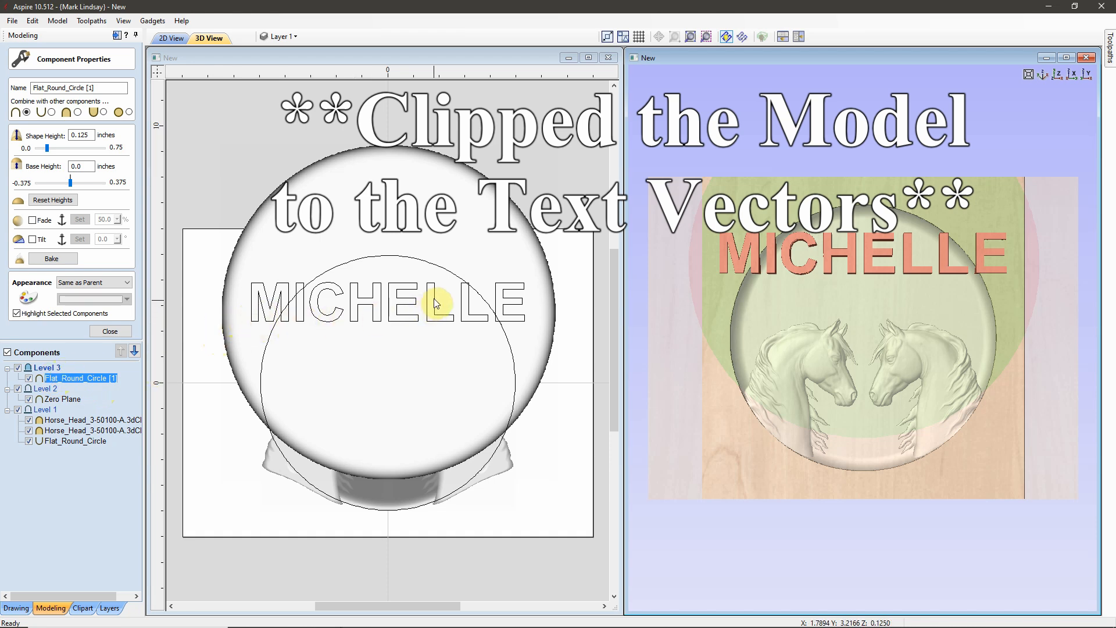
{"action": "left_click", "coordinate": [108, 333]}
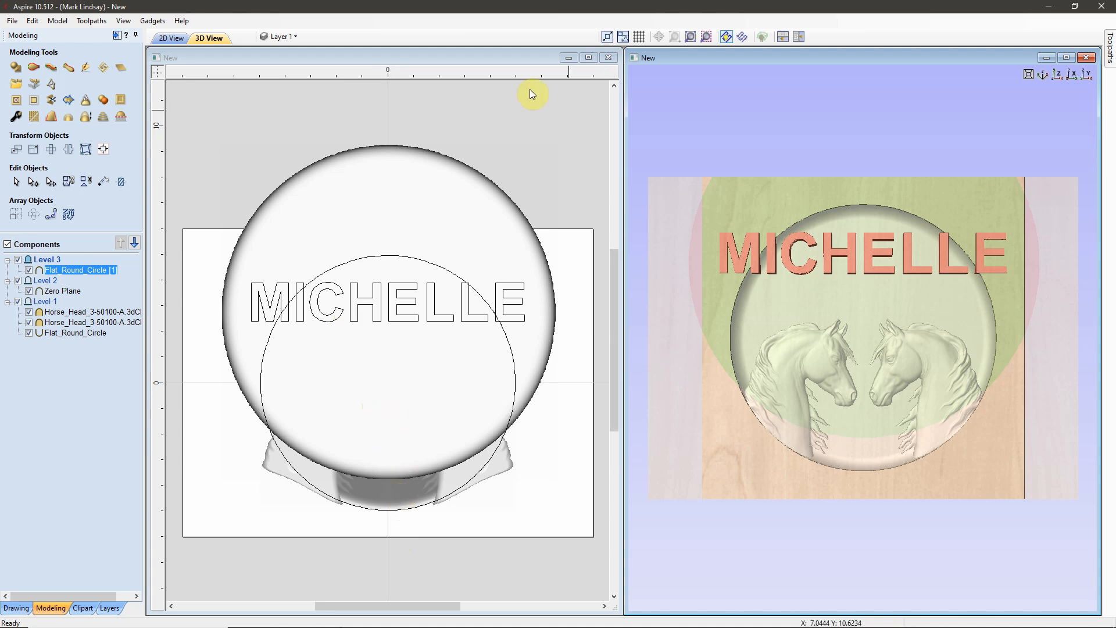
Step: Maximize the 2D view and draw a 12 by 12 inch square-cornered rectangle centred at X 0, Y 0
{"action": "left_click", "coordinate": [588, 57]}
{"action": "left_click", "coordinate": [747, 373]}
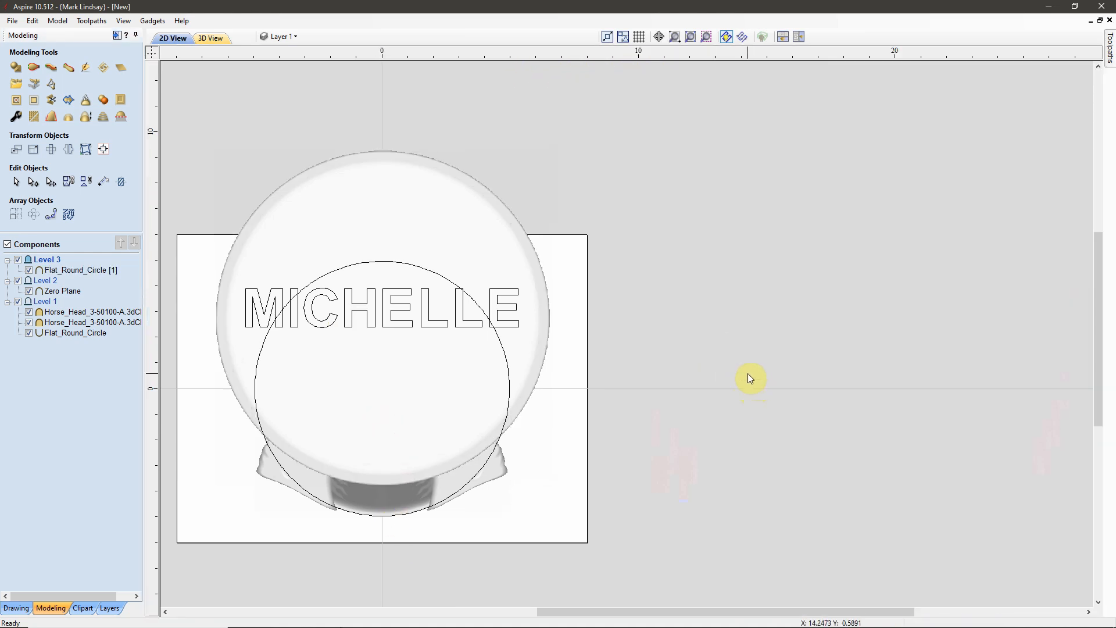
{"action": "key", "text": "f"}
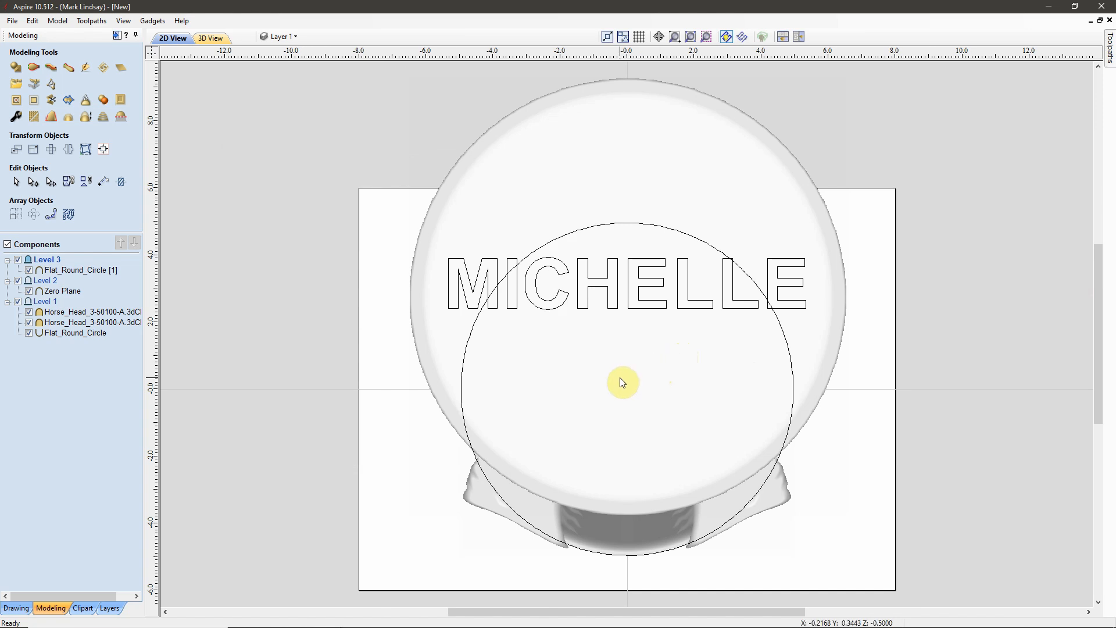
{"action": "left_click", "coordinate": [16, 607]}
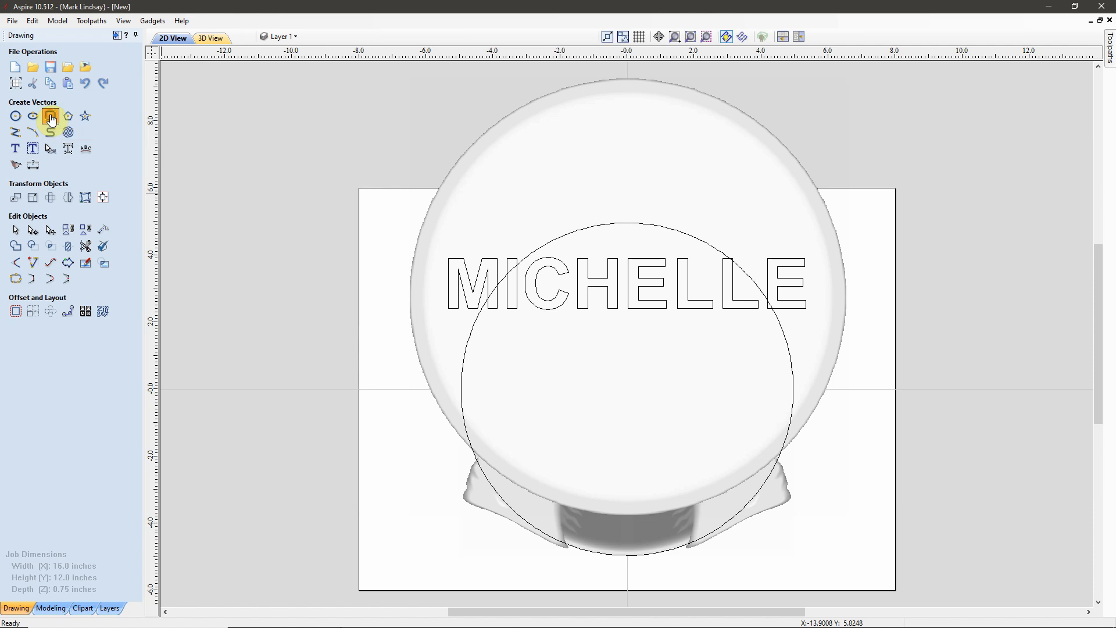
{"action": "left_click", "coordinate": [51, 117]}
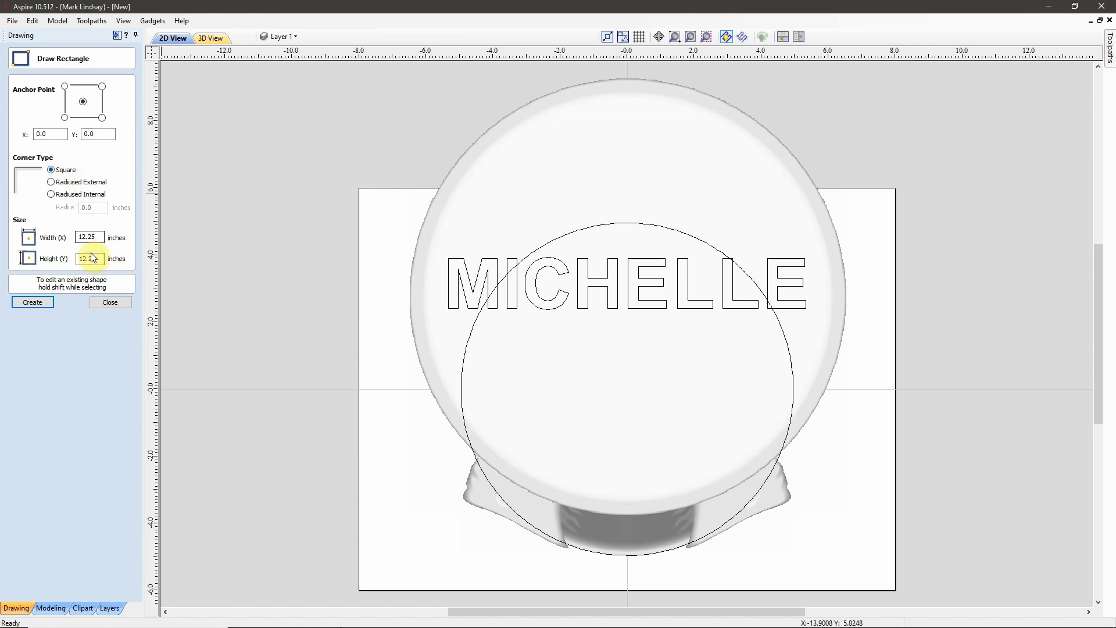
{"action": "double_click", "coordinate": [103, 238]}
{"action": "type", "text": "12.0"}
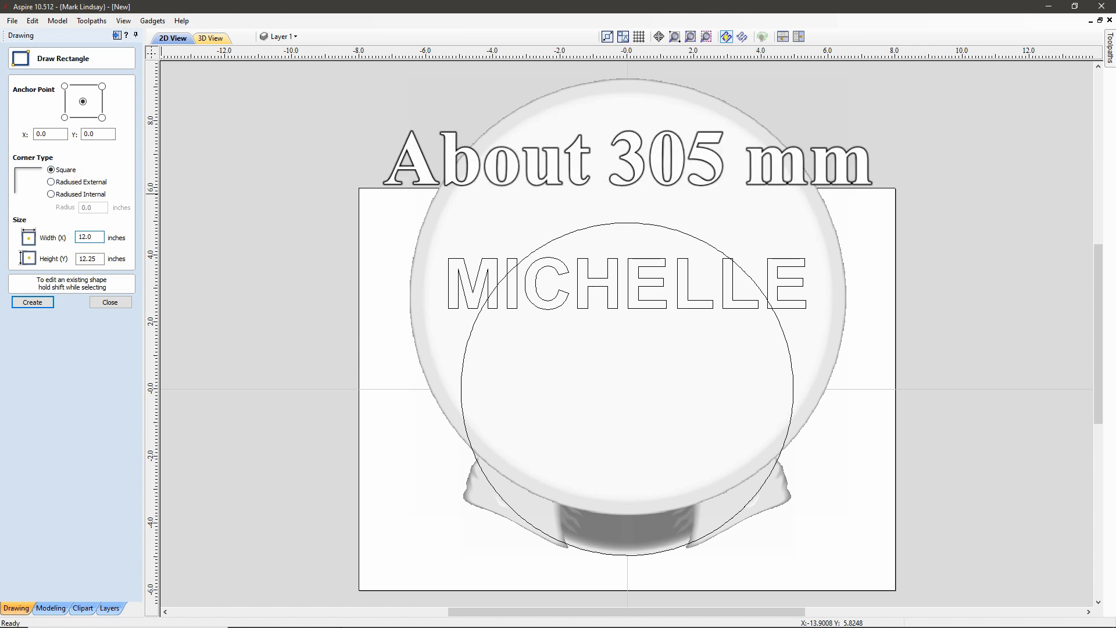
{"action": "double_click", "coordinate": [102, 258]}
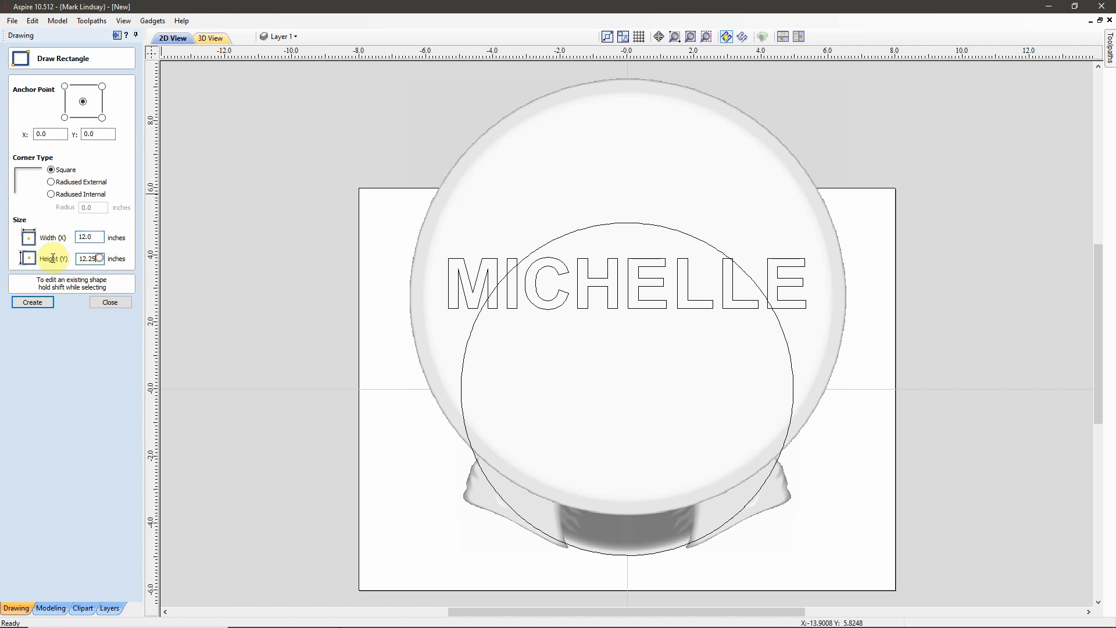
{"action": "type", "text": "12"}
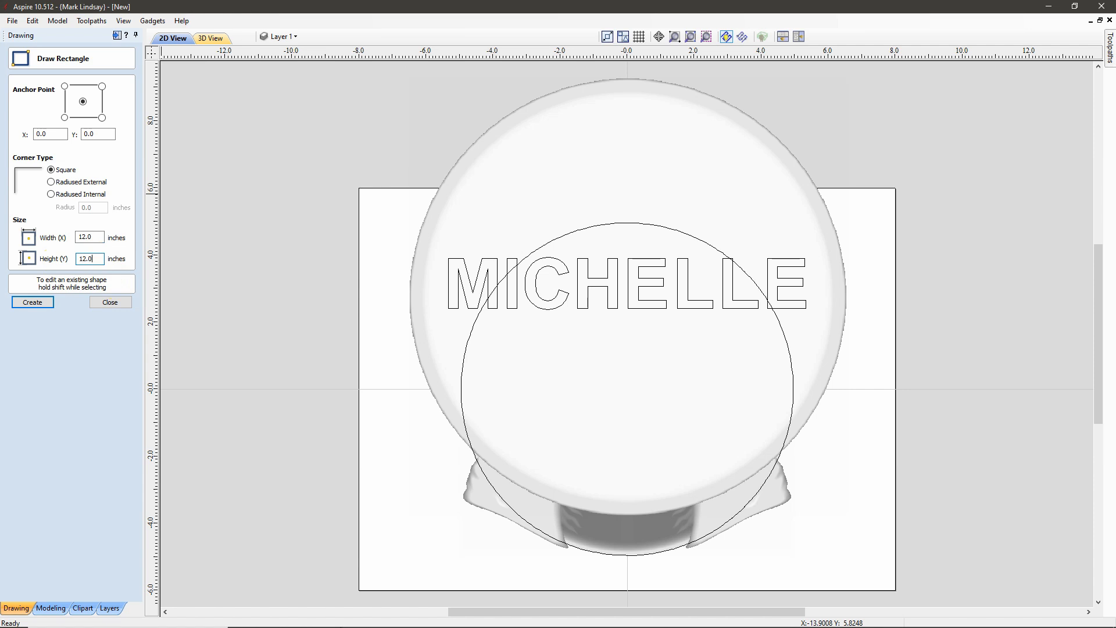
{"action": "left_click", "coordinate": [32, 302]}
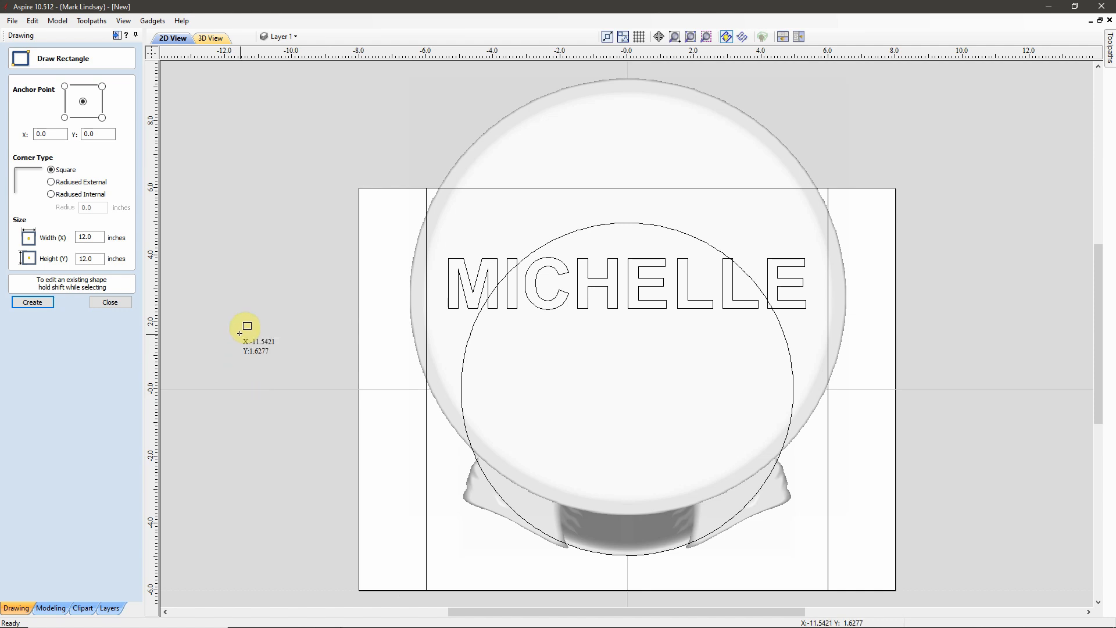
Step: Draw a second square-cornered rectangle, 12.25 by 12.25 inches, centred at X 0, Y 0 around the 12-inch one
{"action": "left_click", "coordinate": [95, 236]}
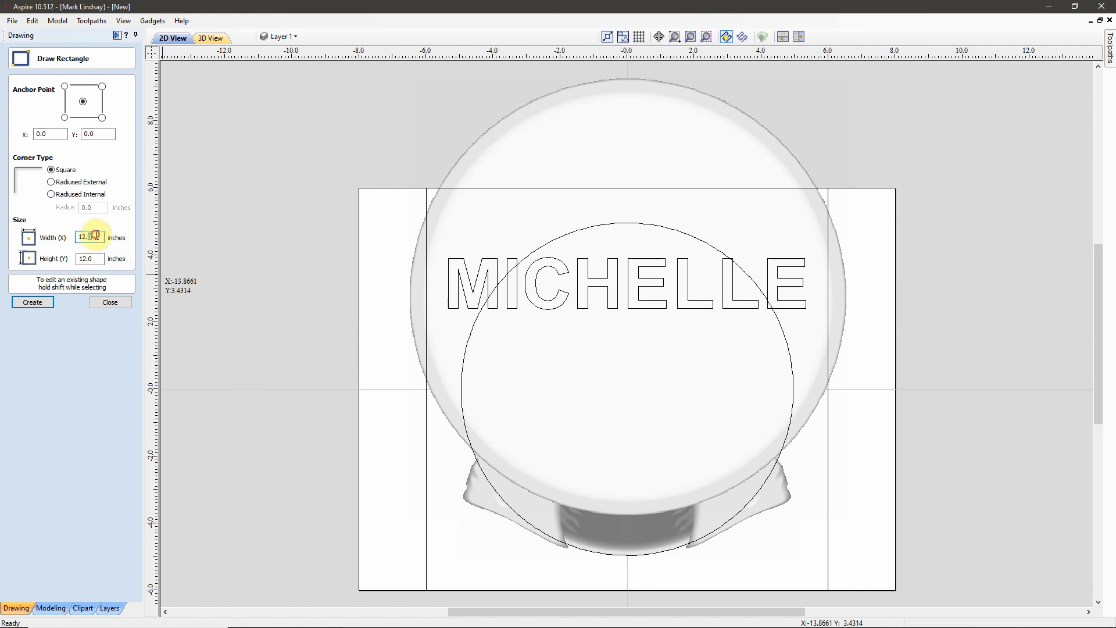
{"action": "type", "text": "25"}
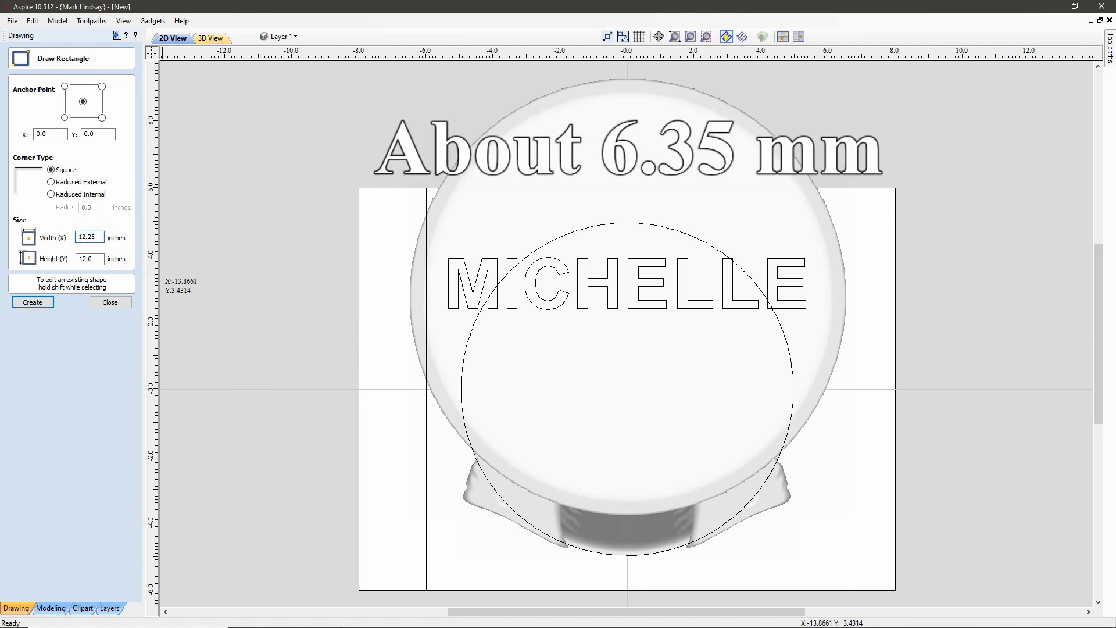
{"action": "left_click", "coordinate": [95, 258]}
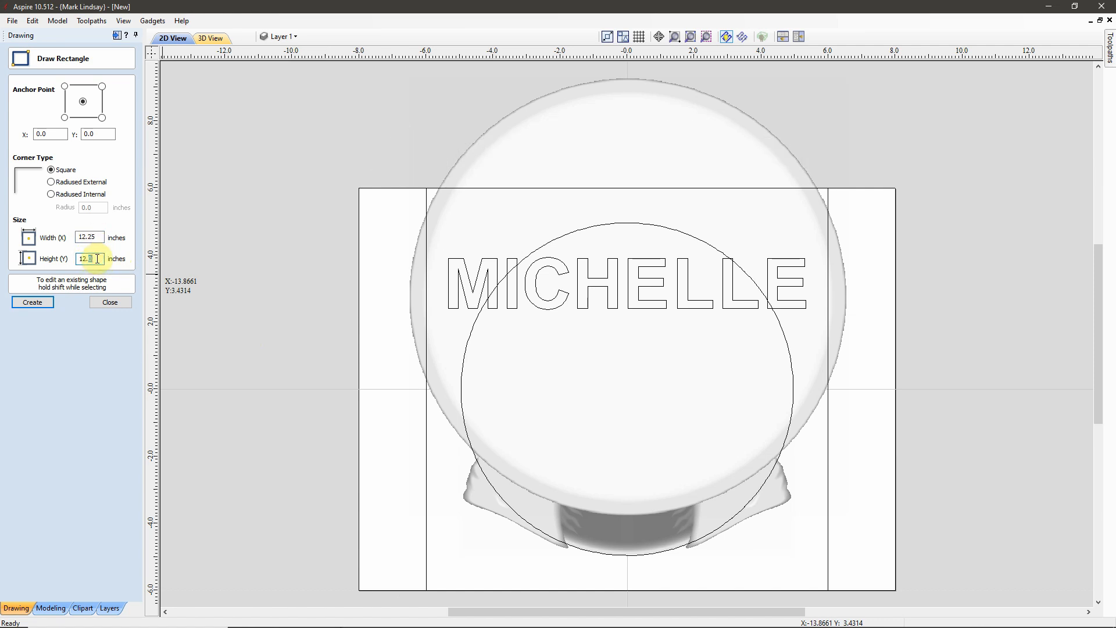
{"action": "type", "text": "25"}
{"action": "left_click", "coordinate": [33, 302]}
{"action": "left_click", "coordinate": [110, 302]}
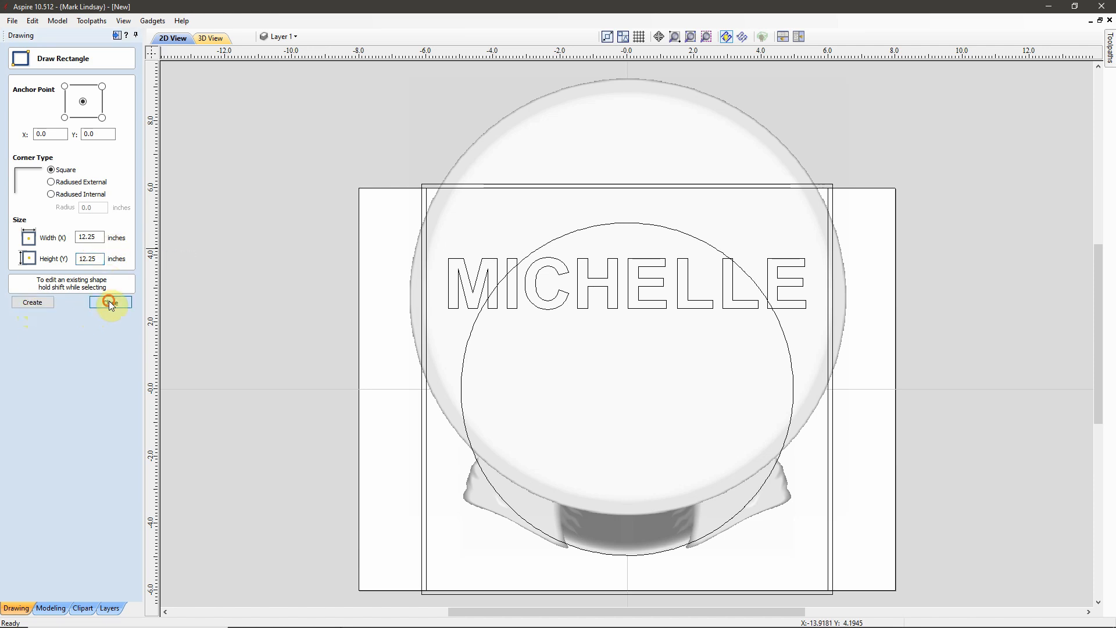
{"action": "left_click", "coordinate": [422, 494]}
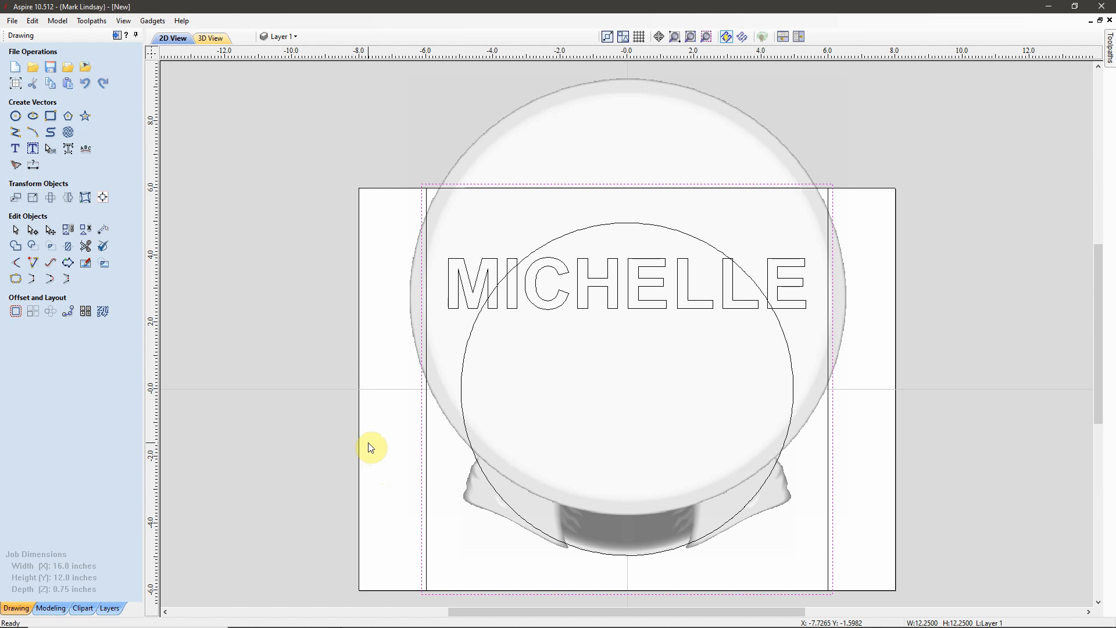
{"action": "left_click", "coordinate": [429, 454]}
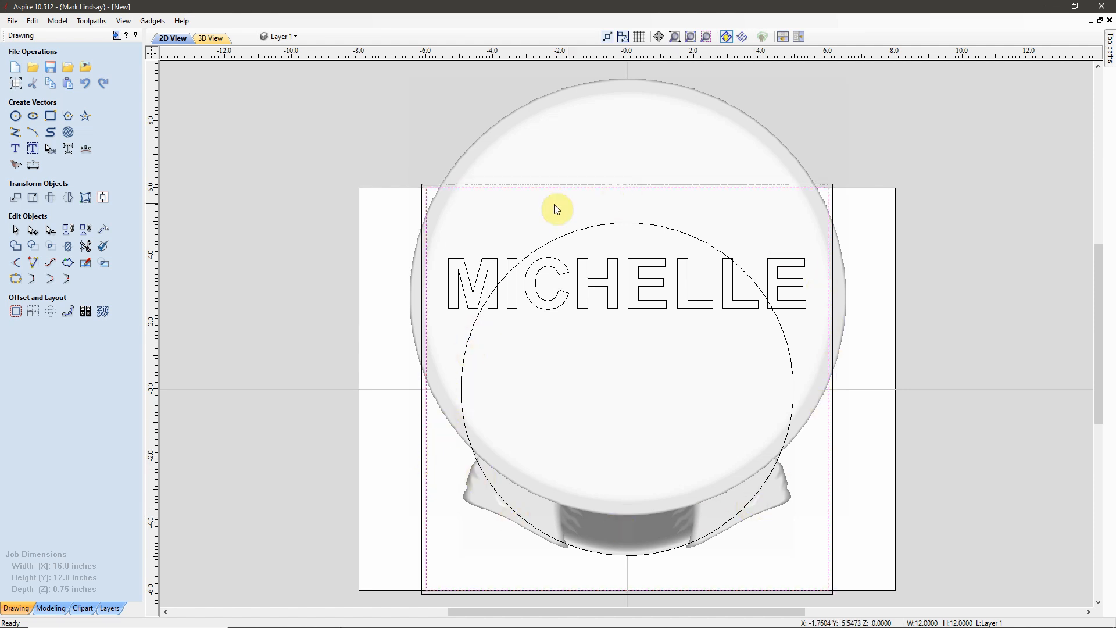
{"action": "left_click", "coordinate": [522, 465]}
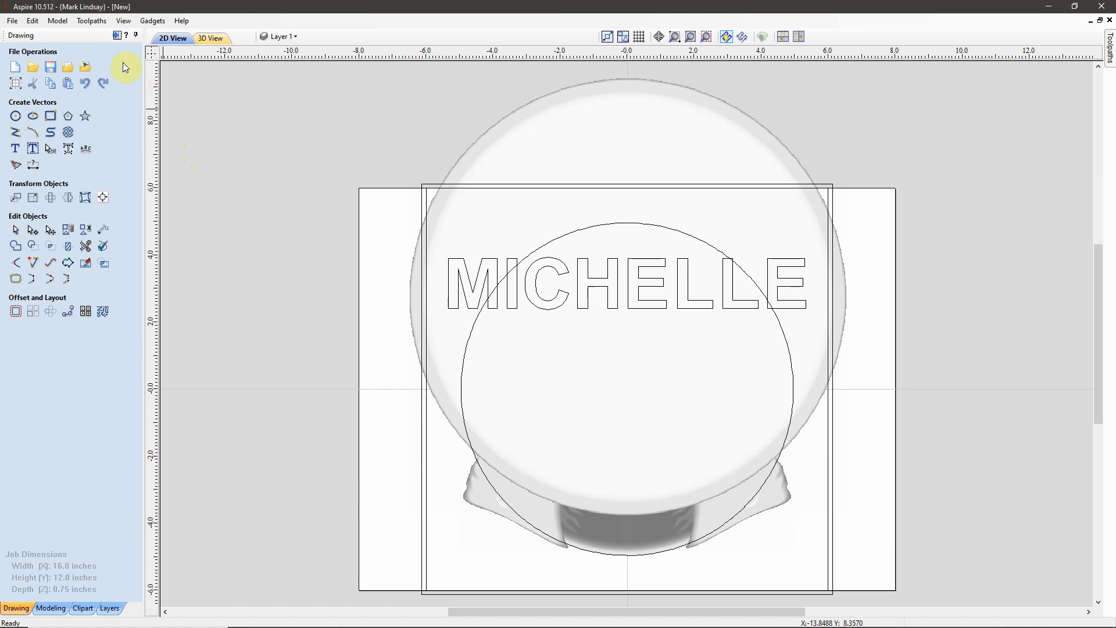
Step: Switch to the toolpath workspace, review and accept the material setup, and decline recalculating the existing toolpaths
{"action": "left_click", "coordinate": [117, 36]}
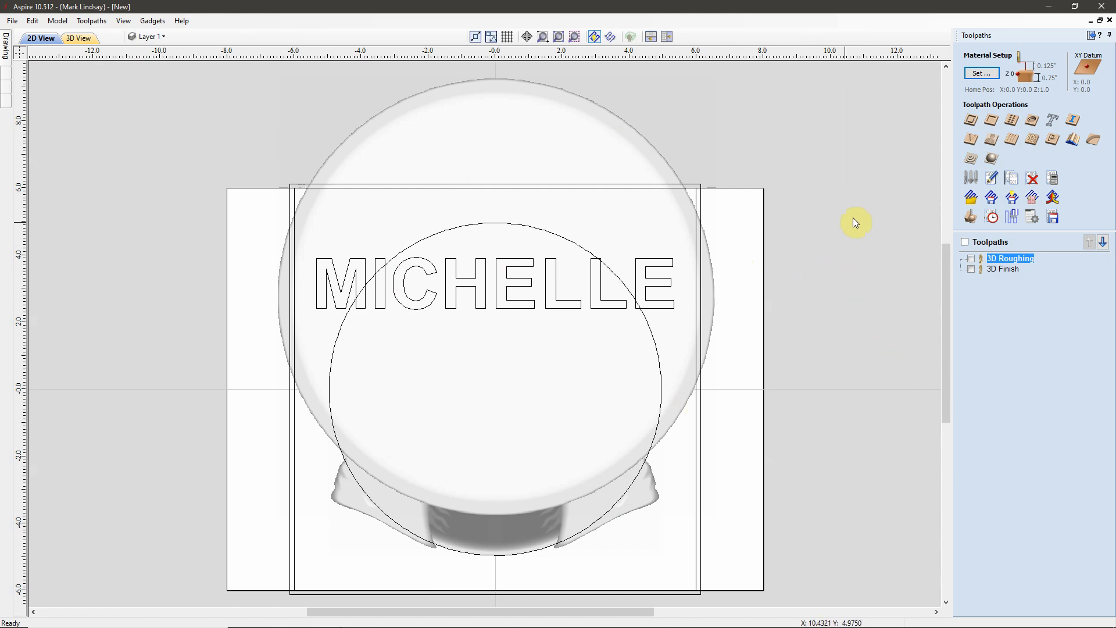
{"action": "left_click", "coordinate": [988, 73]}
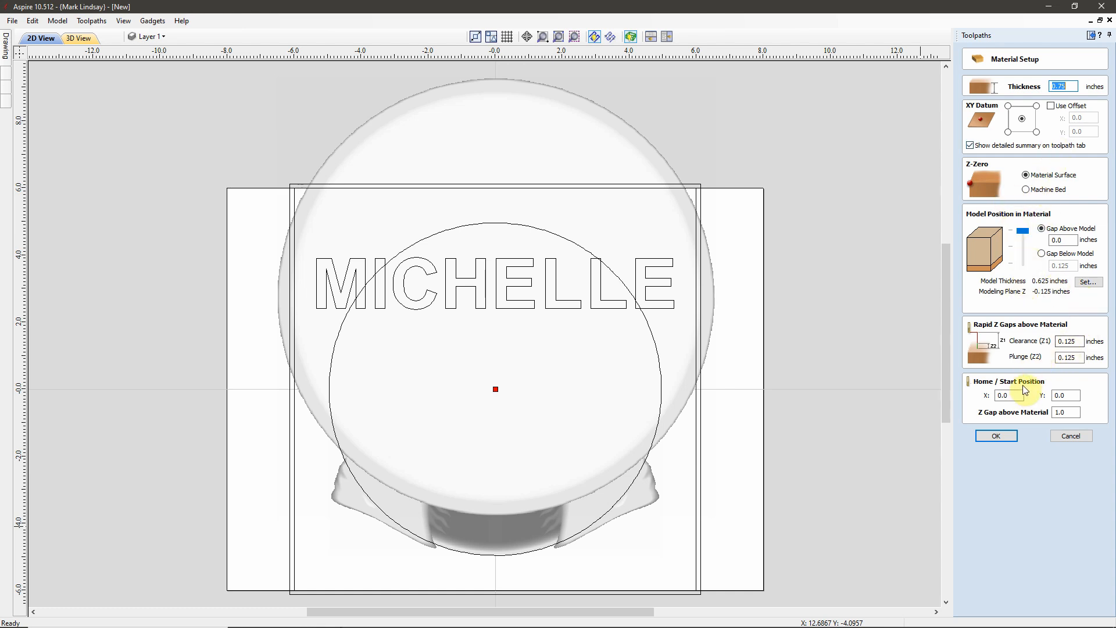
{"action": "left_click", "coordinate": [995, 436]}
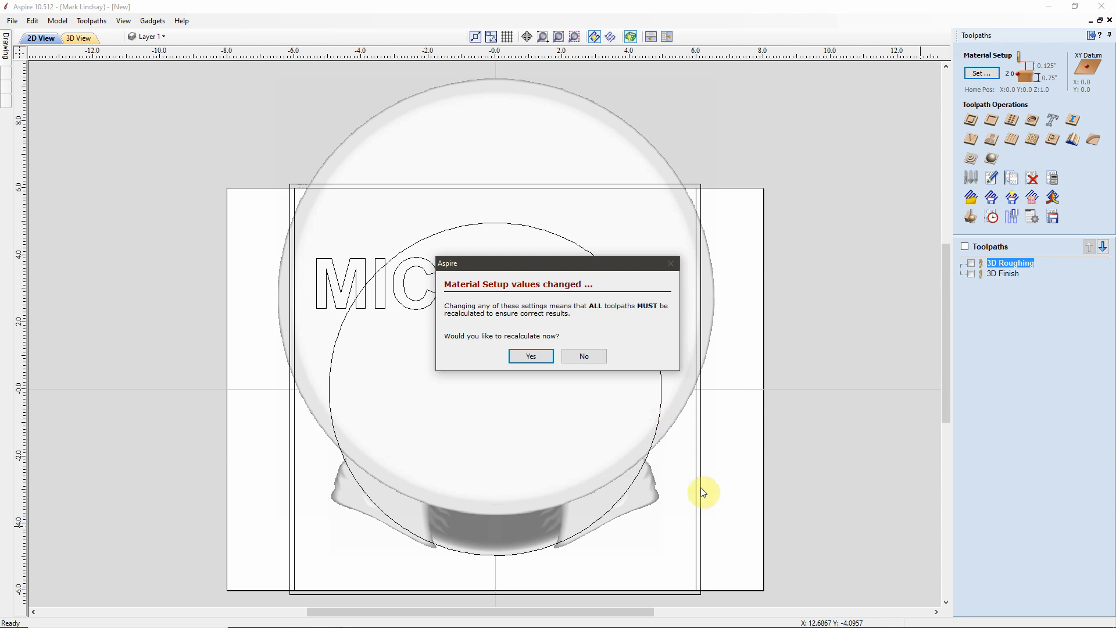
{"action": "left_click", "coordinate": [584, 356]}
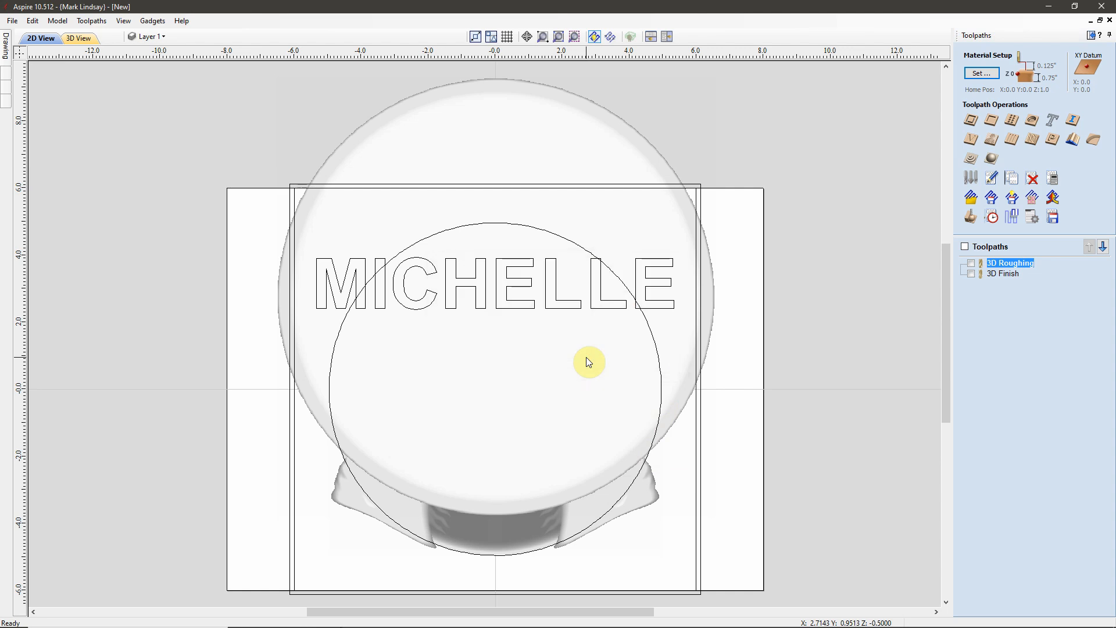
Step: Edit the 3D Roughing toolpath to use the 12.25-inch square as its machining boundary instead of the circle, and recalculate it
{"action": "mouse_move", "coordinate": [1016, 268]}
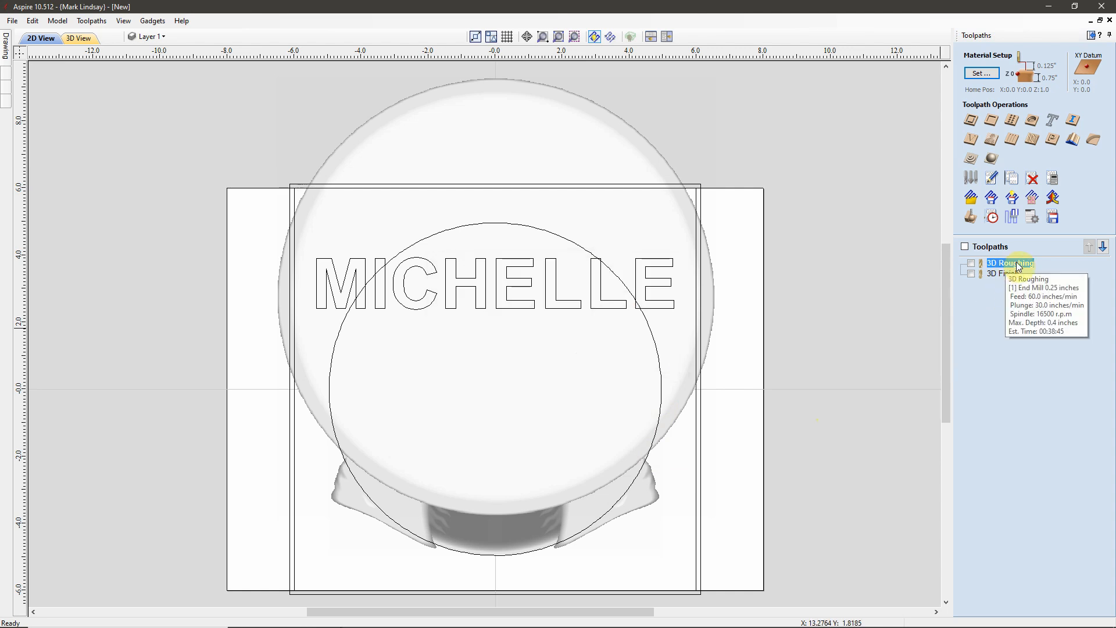
{"action": "double_click", "coordinate": [1016, 264]}
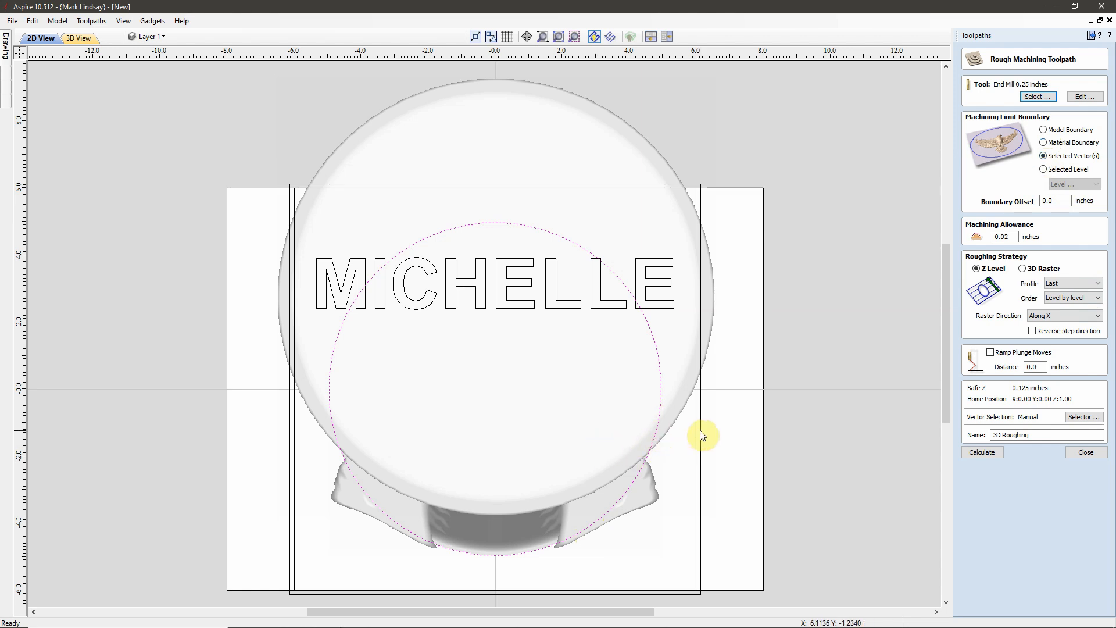
{"action": "left_click", "coordinate": [724, 430]}
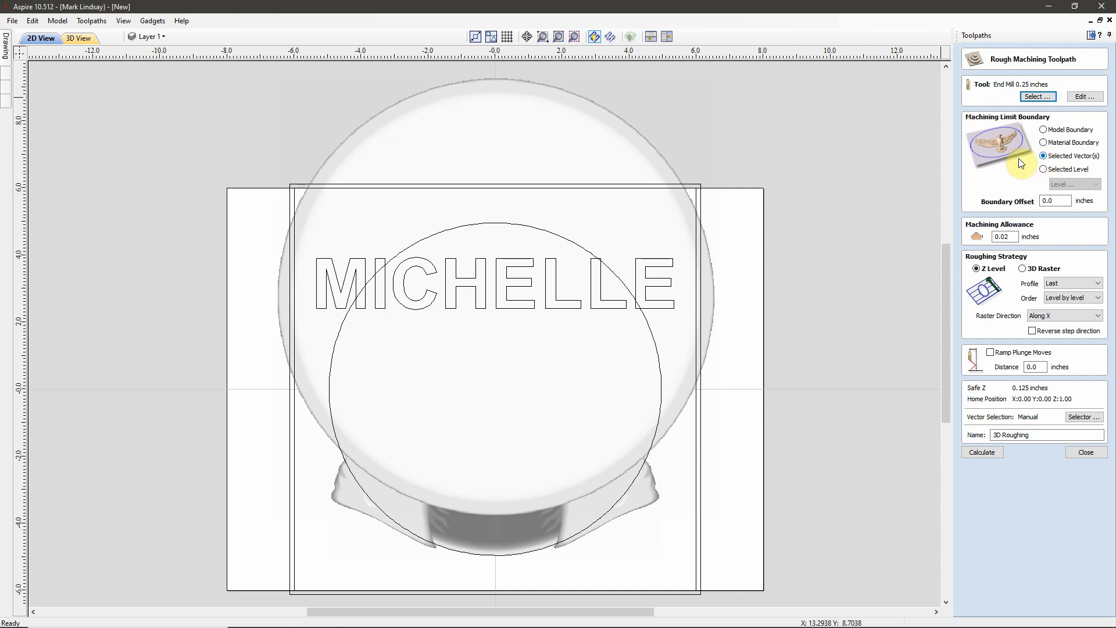
{"action": "left_click", "coordinate": [699, 188]}
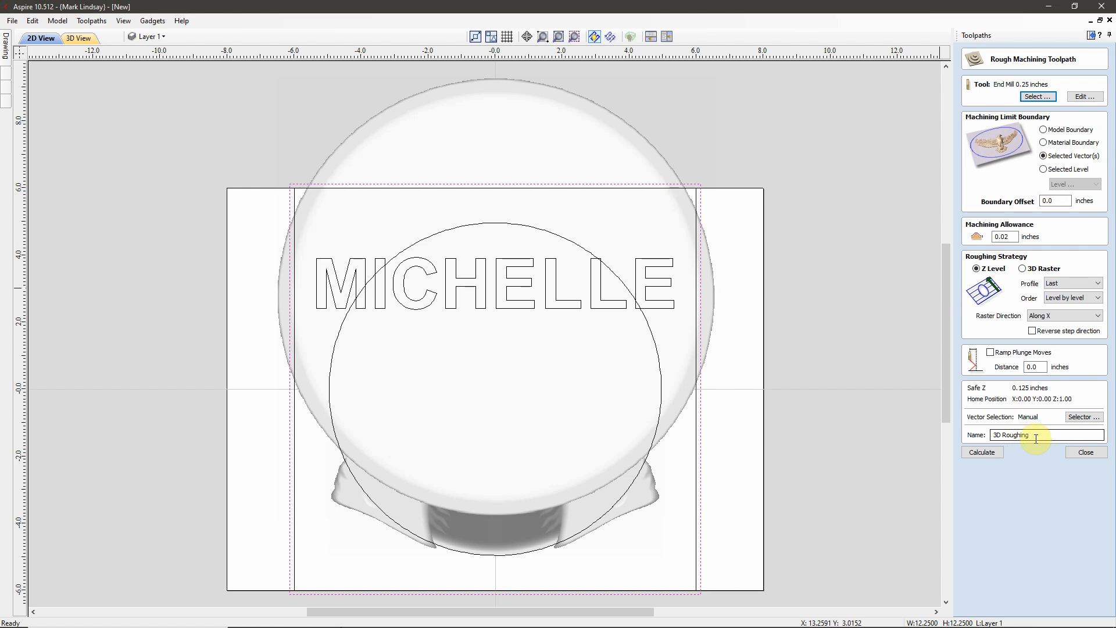
{"action": "left_click", "coordinate": [982, 452]}
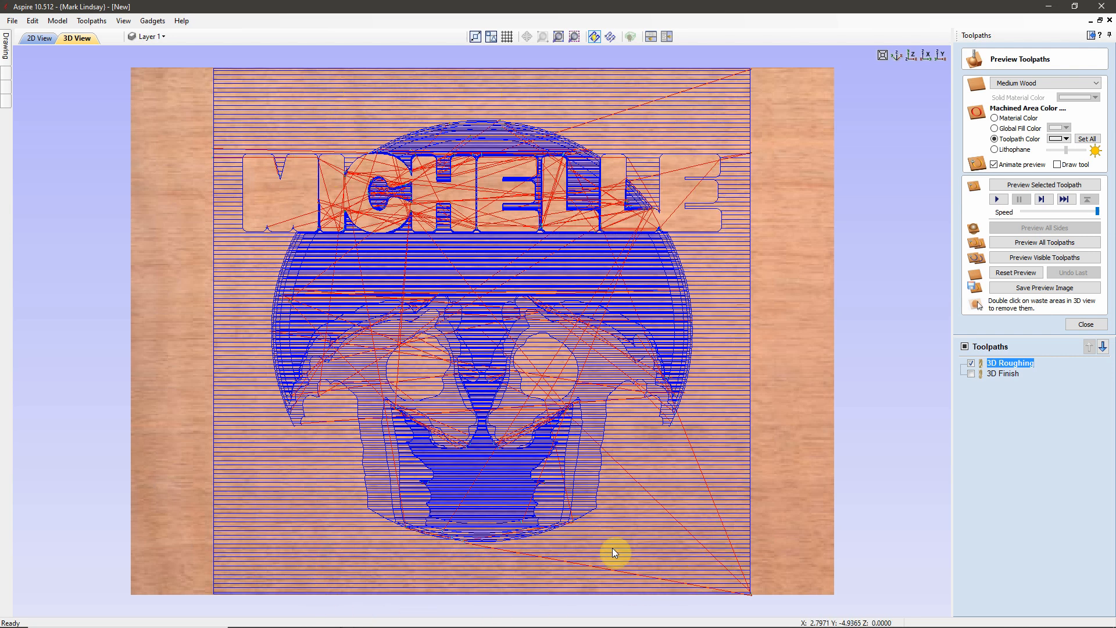
Step: Preview the 3D Roughing toolpath, inspect the roughed letters and horse heads in 3D, and close the preview
{"action": "left_click", "coordinate": [1048, 185]}
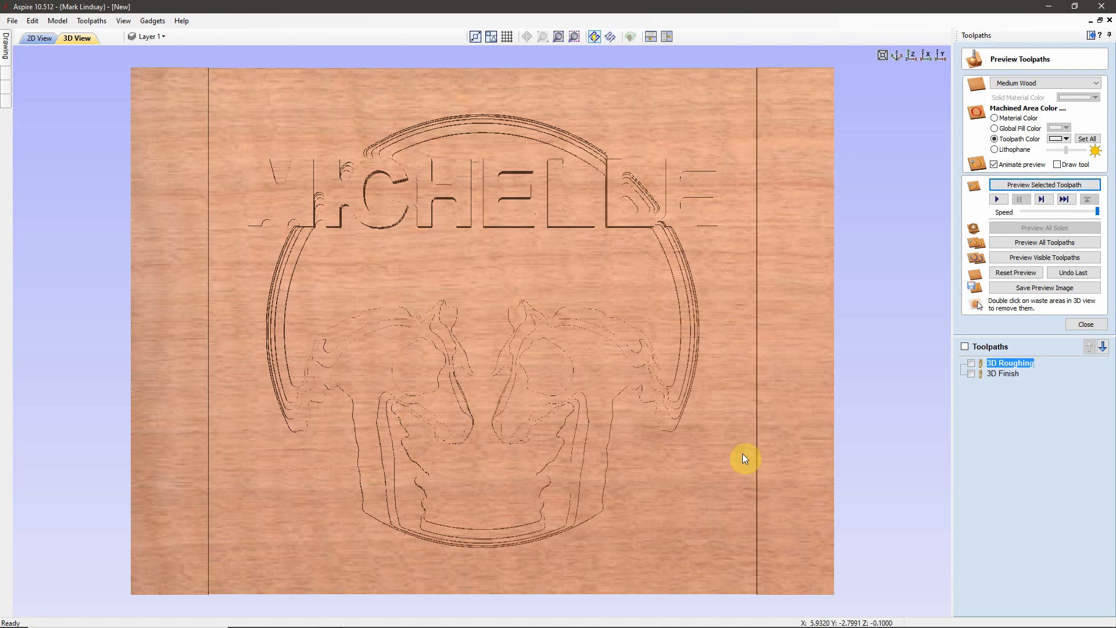
{"action": "left_click_drag", "start_coordinate": [717, 518], "coordinate": [691, 479]}
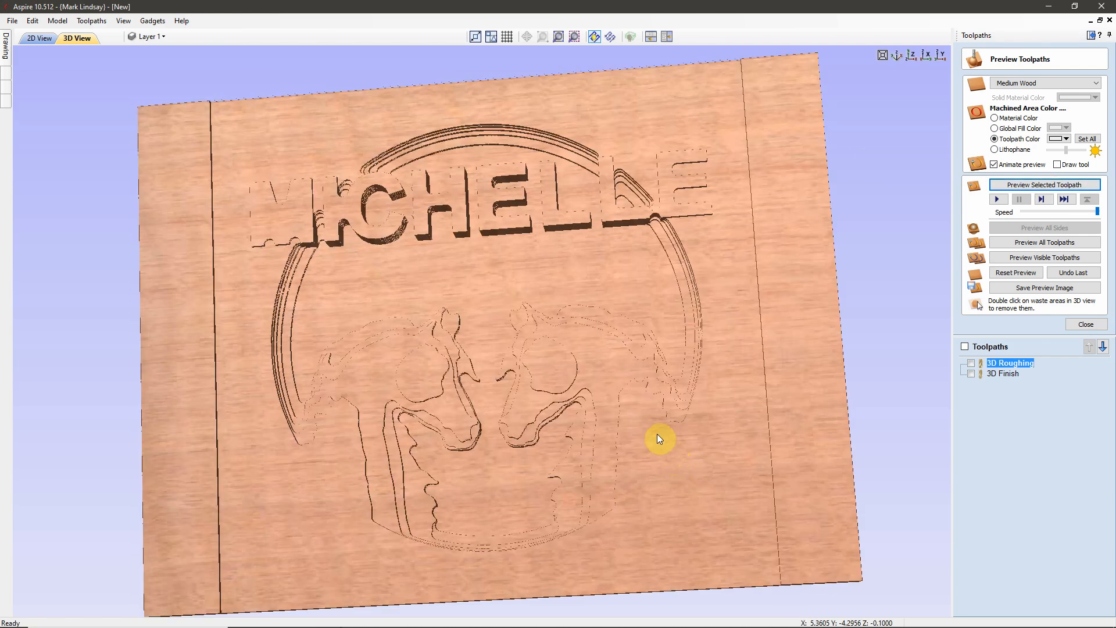
{"action": "left_click_drag", "start_coordinate": [660, 434], "coordinate": [552, 521]}
{"action": "left_click_drag", "start_coordinate": [294, 251], "coordinate": [417, 243]}
{"action": "left_click_drag", "start_coordinate": [518, 253], "coordinate": [506, 217]}
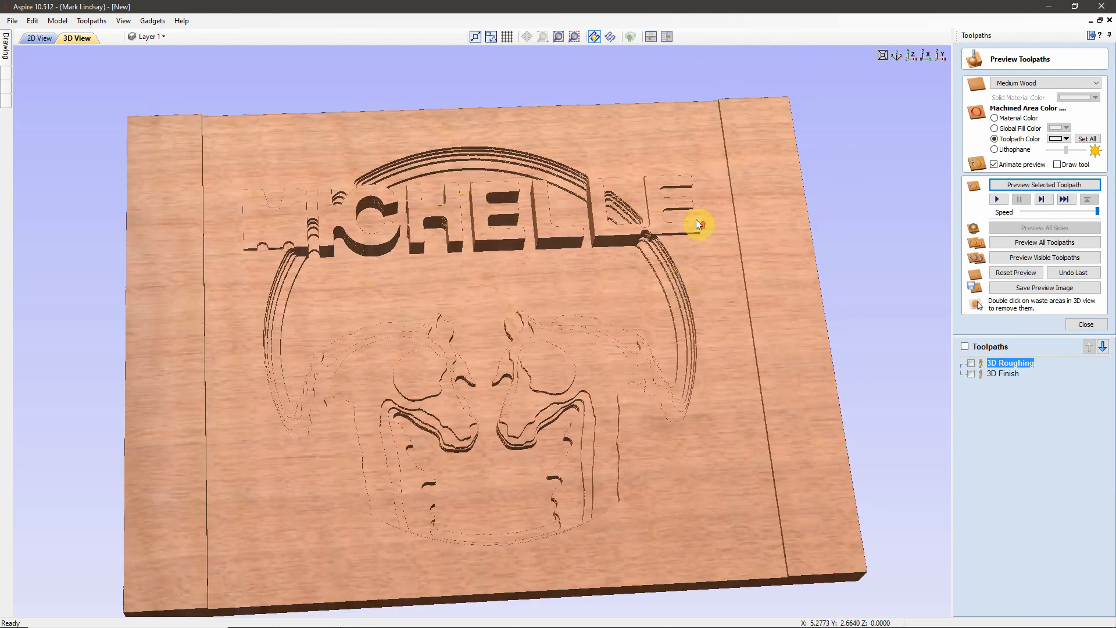
{"action": "scroll", "coordinate": [696, 222], "scroll_direction": "up", "scroll_amount": 2}
{"action": "scroll", "coordinate": [695, 218], "scroll_direction": "up", "scroll_amount": 2}
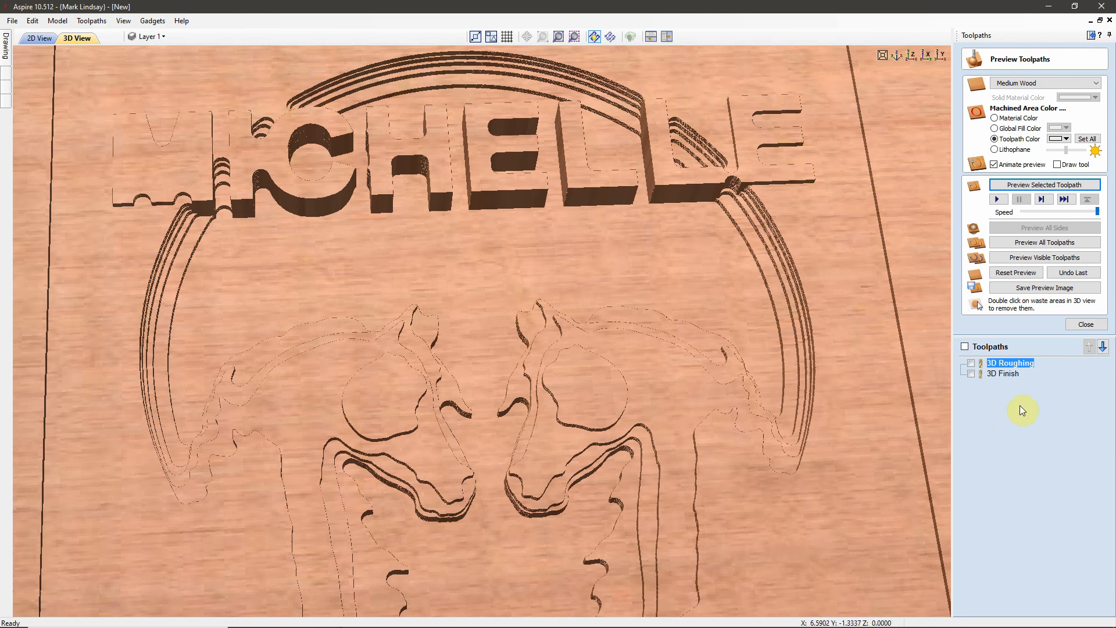
{"action": "left_click", "coordinate": [910, 56]}
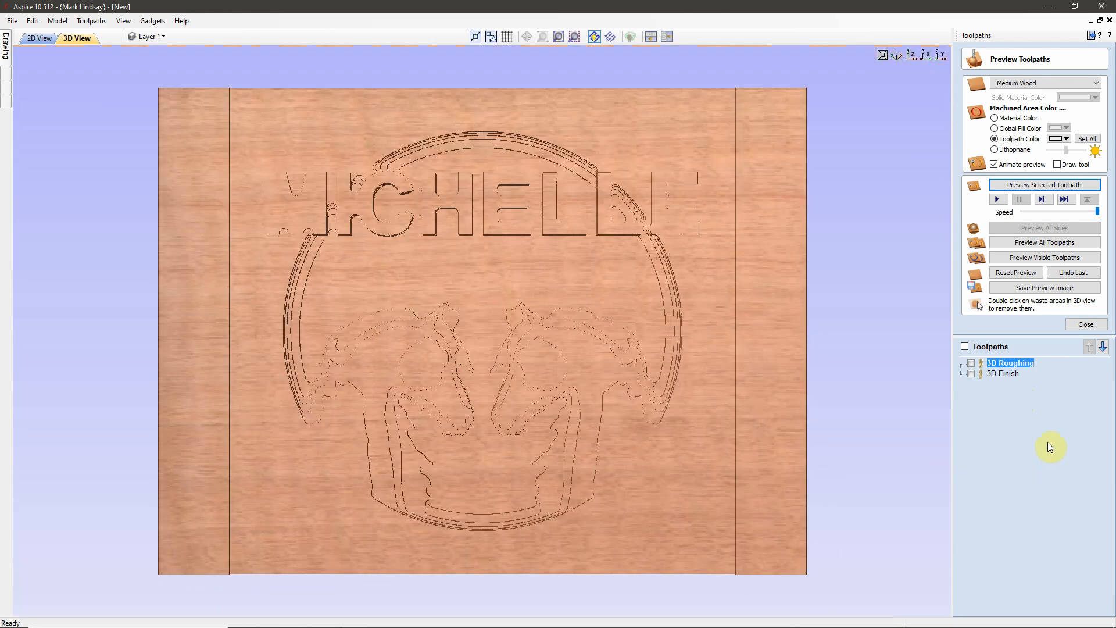
{"action": "mouse_move", "coordinate": [1012, 381]}
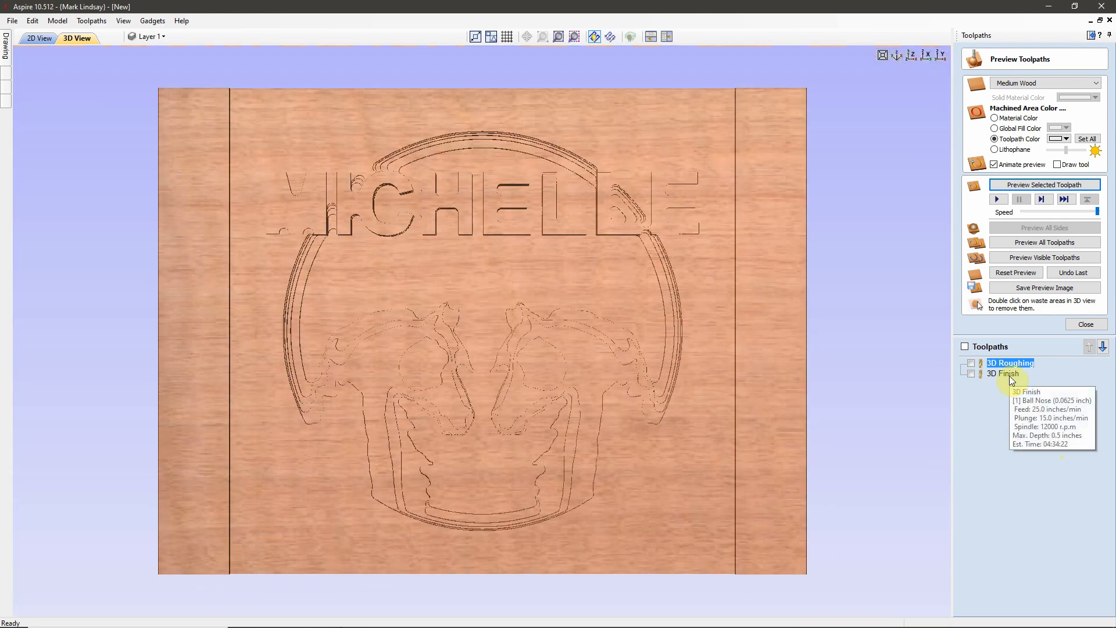
{"action": "left_click", "coordinate": [1084, 324]}
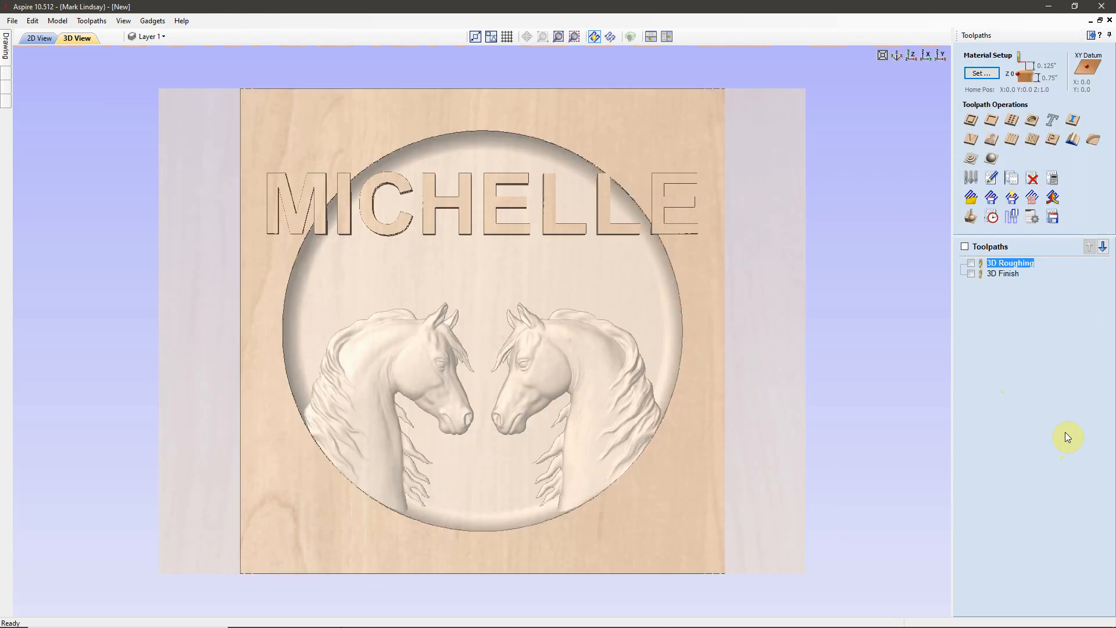
Step: Edit the 3D Finish toolpath to use the 12.25-inch square as its machining boundary instead of the circle, and recalculate it
{"action": "double_click", "coordinate": [1009, 274]}
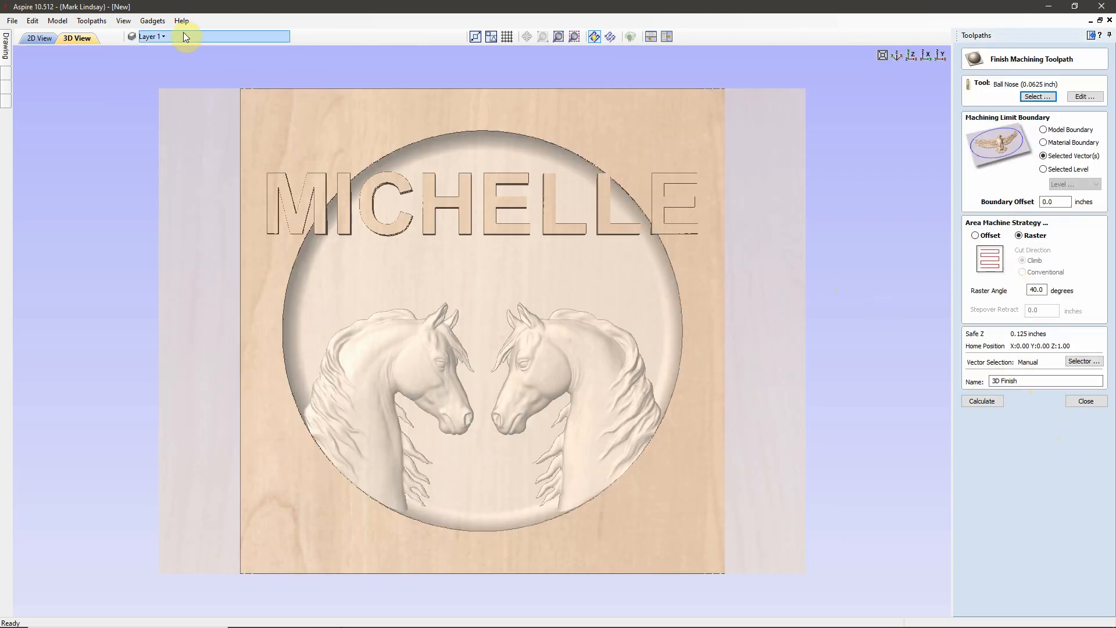
{"action": "left_click", "coordinate": [39, 38]}
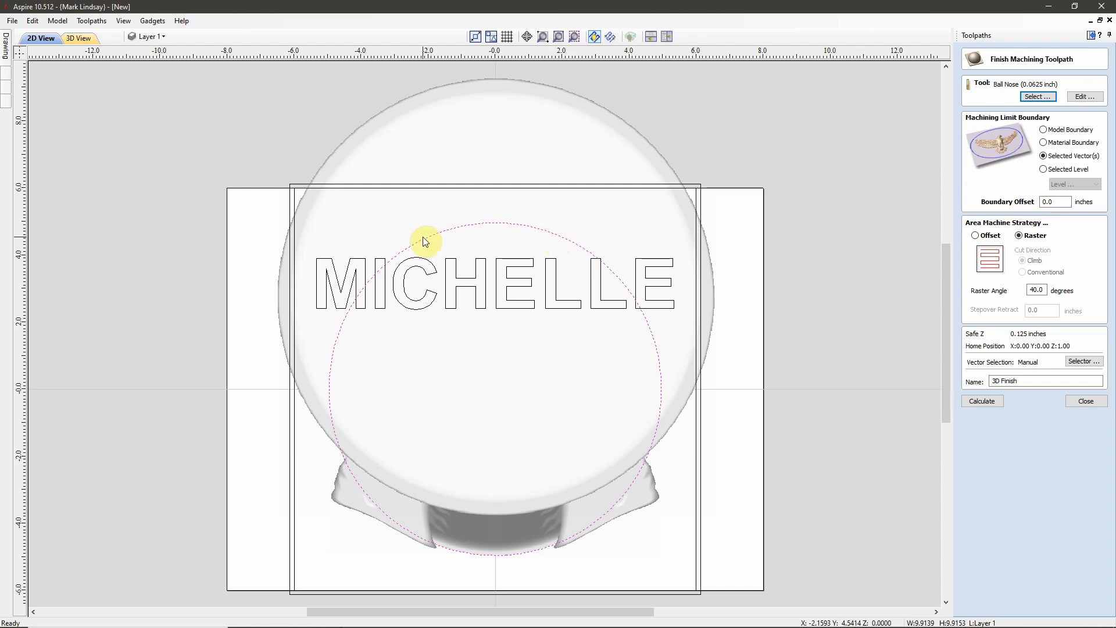
{"action": "left_click", "coordinate": [817, 340]}
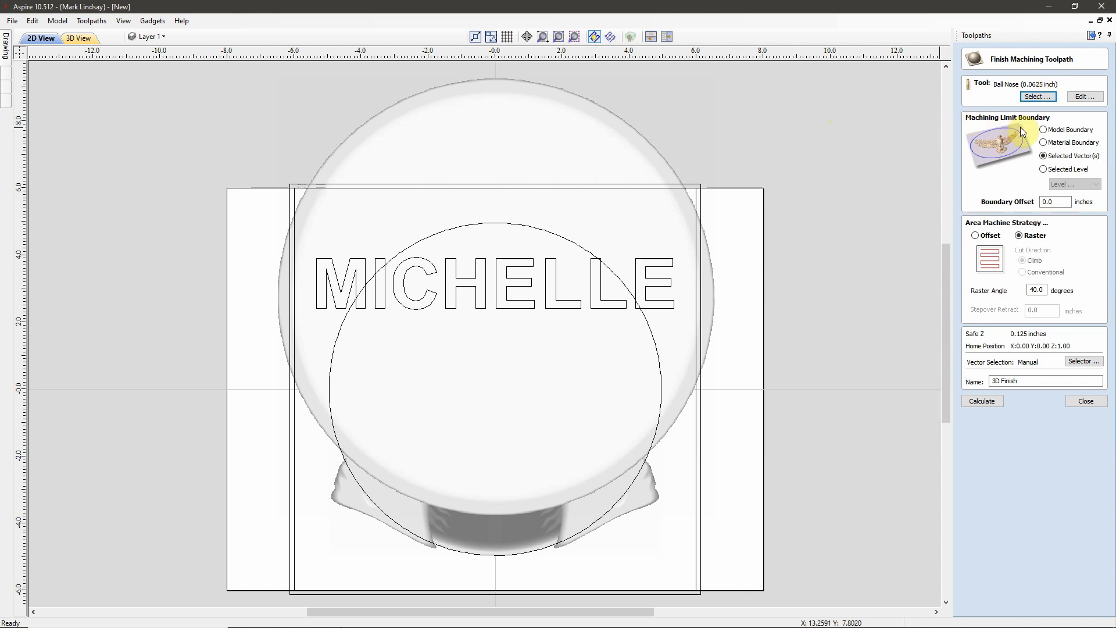
{"action": "left_click", "coordinate": [1046, 156]}
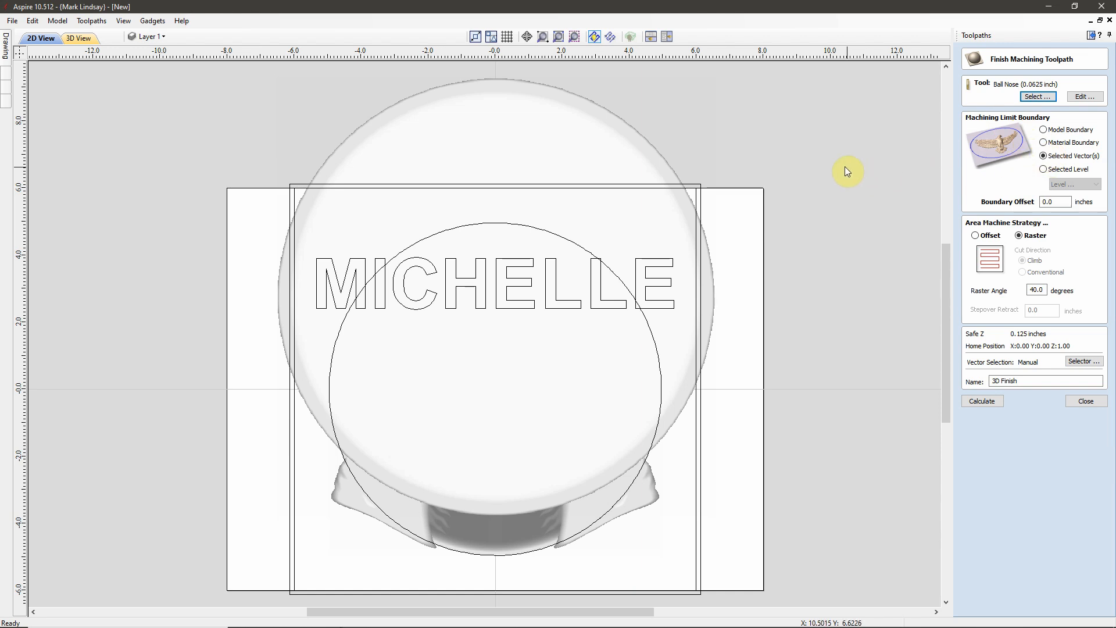
{"action": "left_click", "coordinate": [700, 185]}
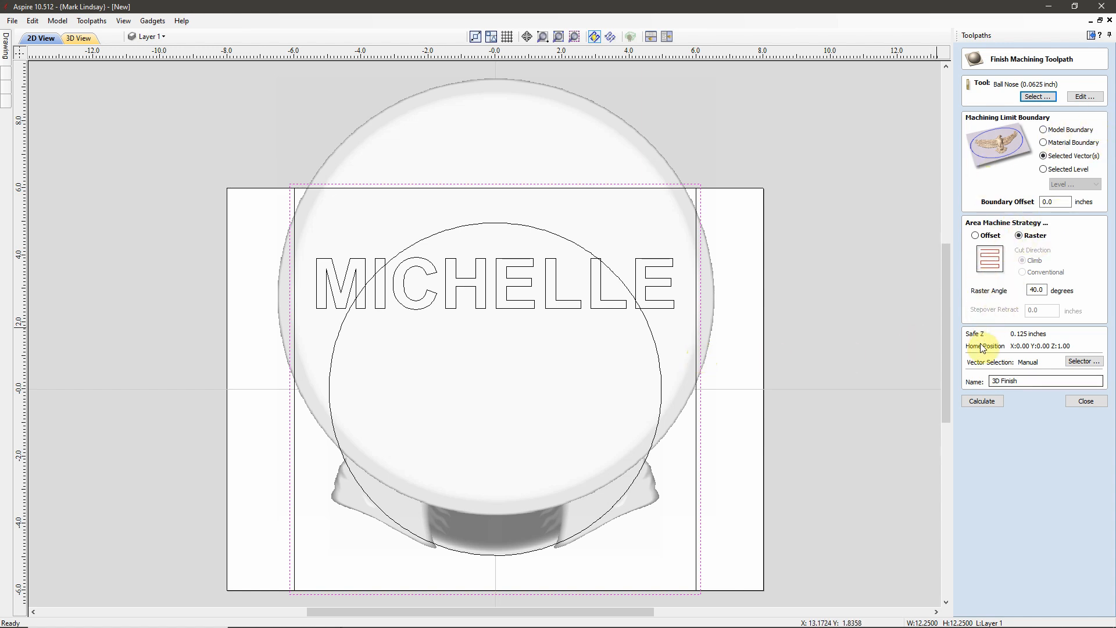
{"action": "left_click", "coordinate": [993, 402]}
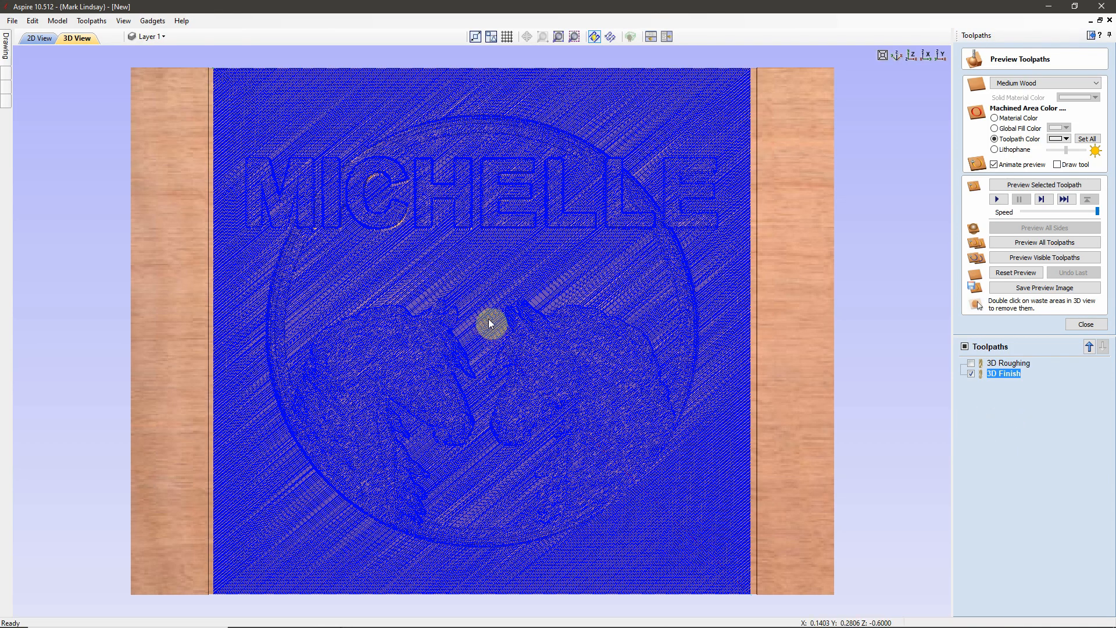
Step: Preview the 3D Finish toolpath, inspect the raised name over the dish from an angle, and close the preview
{"action": "left_click", "coordinate": [1040, 185]}
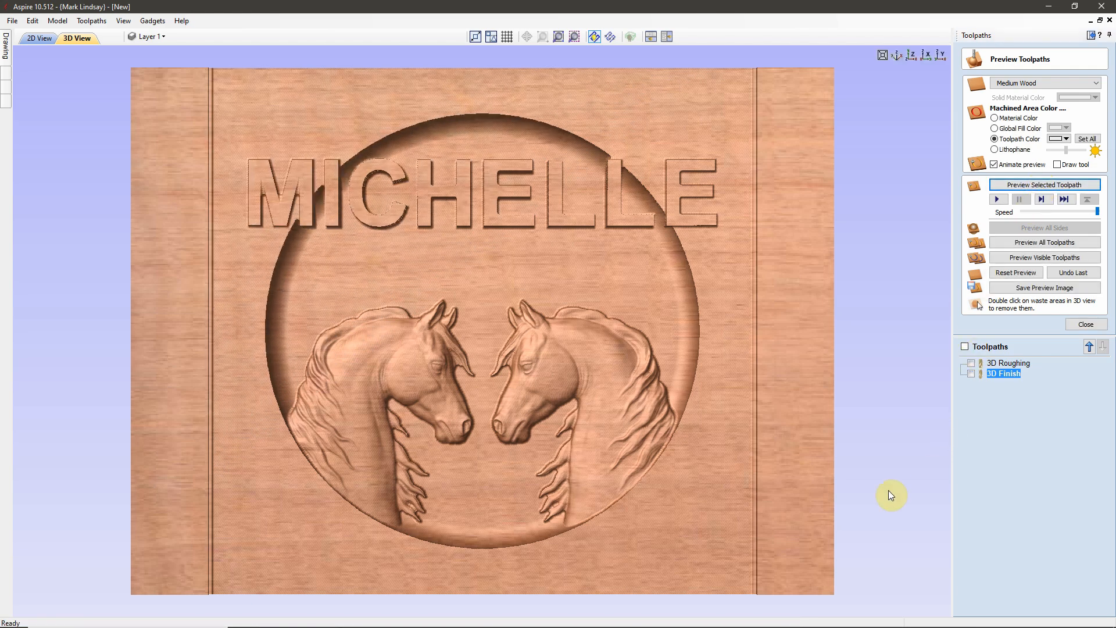
{"action": "left_click_drag", "start_coordinate": [569, 567], "coordinate": [569, 549]}
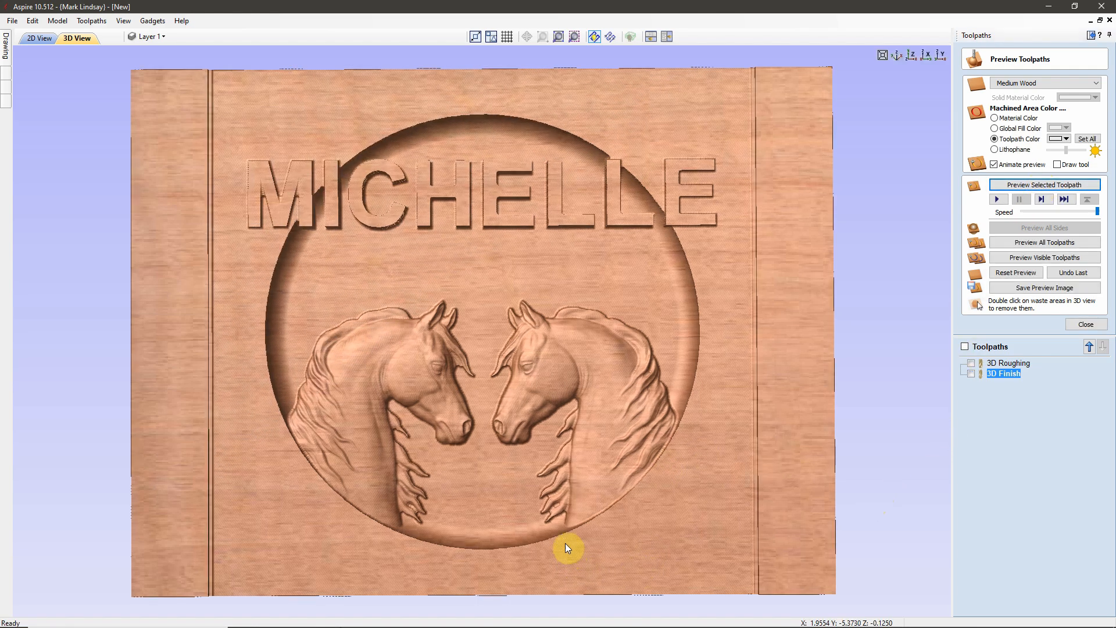
{"action": "left_click_drag", "start_coordinate": [531, 458], "coordinate": [526, 446]}
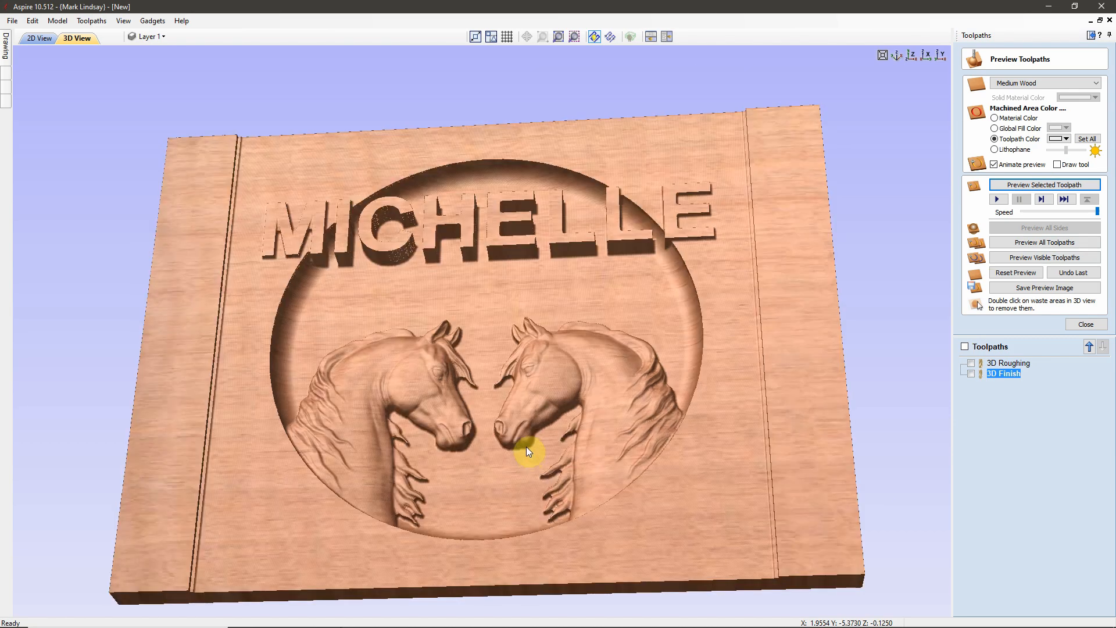
{"action": "left_click_drag", "start_coordinate": [773, 328], "coordinate": [813, 323]}
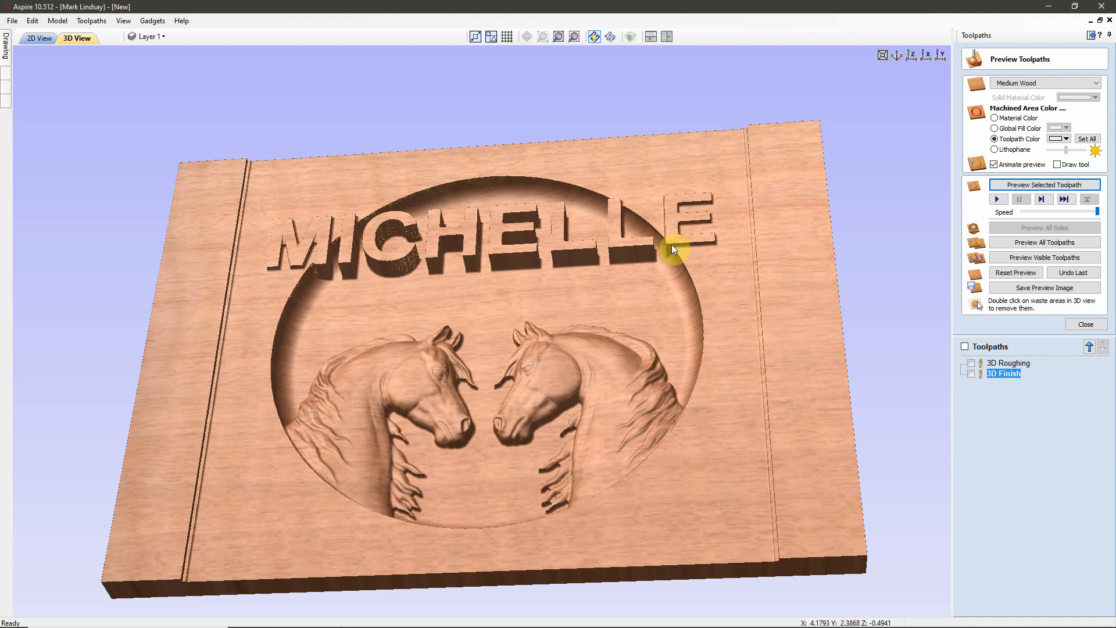
{"action": "scroll", "coordinate": [671, 240], "scroll_direction": "up", "scroll_amount": 2}
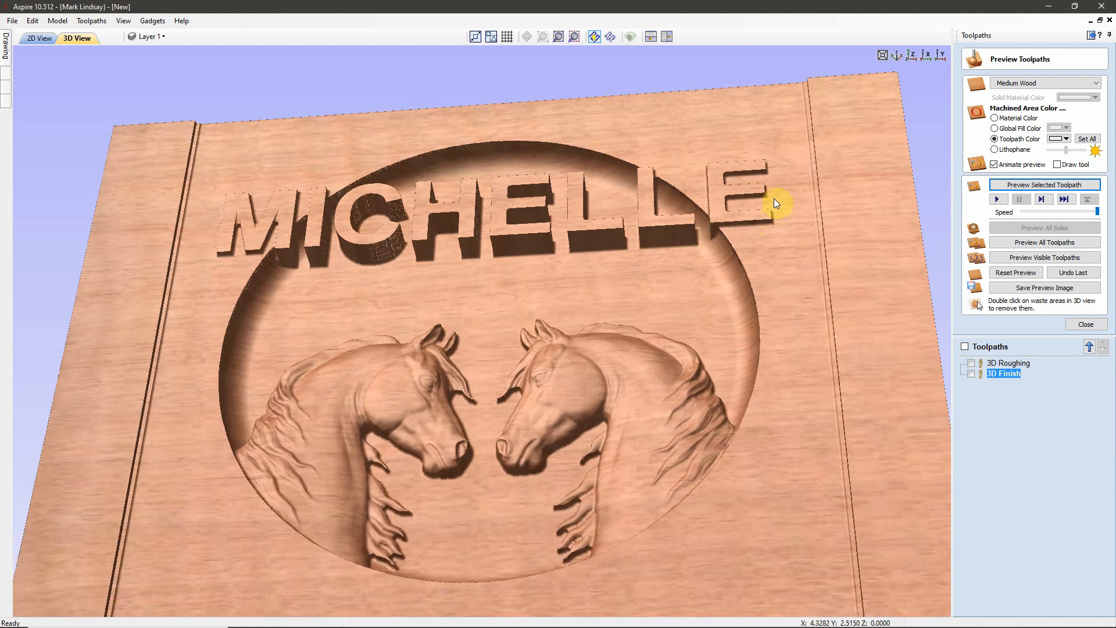
{"action": "scroll", "coordinate": [769, 210], "scroll_direction": "up", "scroll_amount": 2}
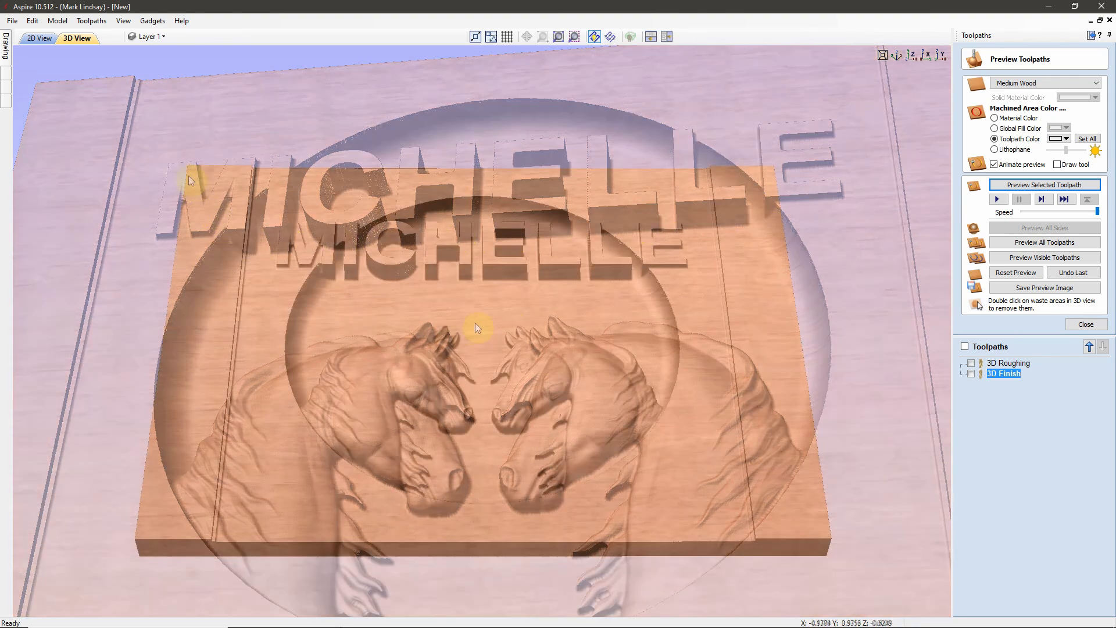
{"action": "left_click", "coordinate": [1084, 325]}
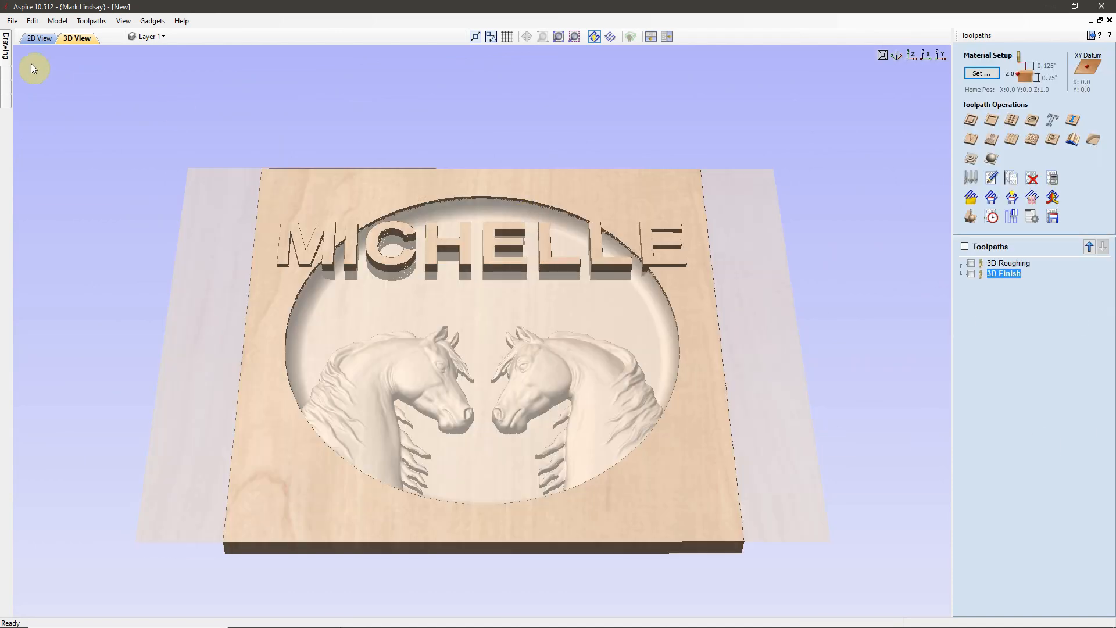
Step: Start a 2D profile toolpath on the 12-inch square and set its cut depth to z+.005, giving 0.755 inches
{"action": "left_click", "coordinate": [40, 38]}
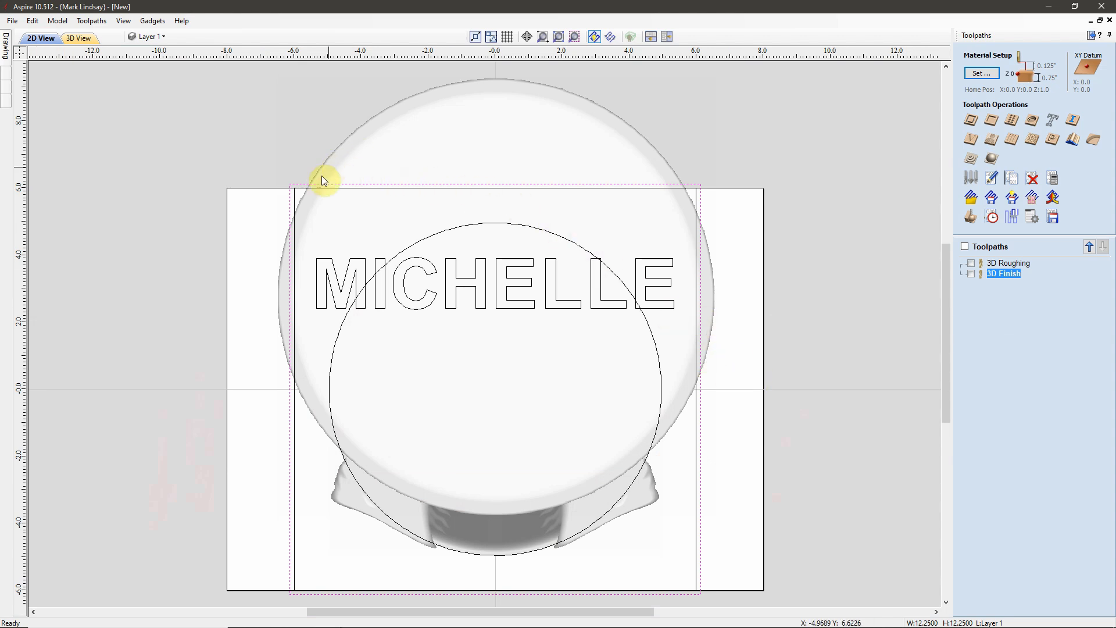
{"action": "left_click", "coordinate": [696, 553]}
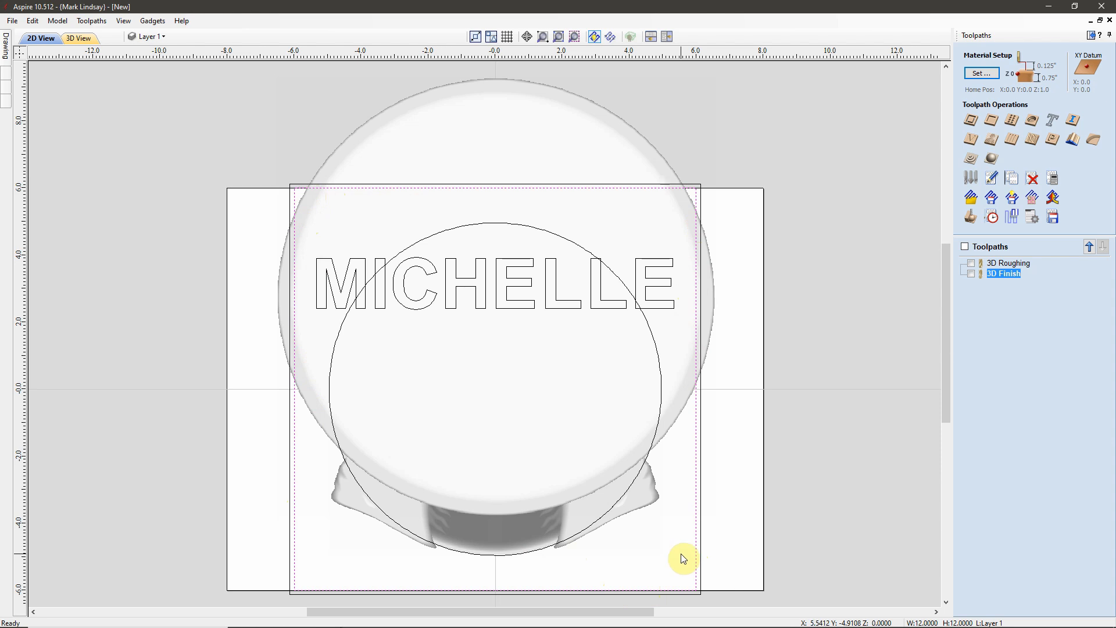
{"action": "left_click", "coordinate": [970, 120]}
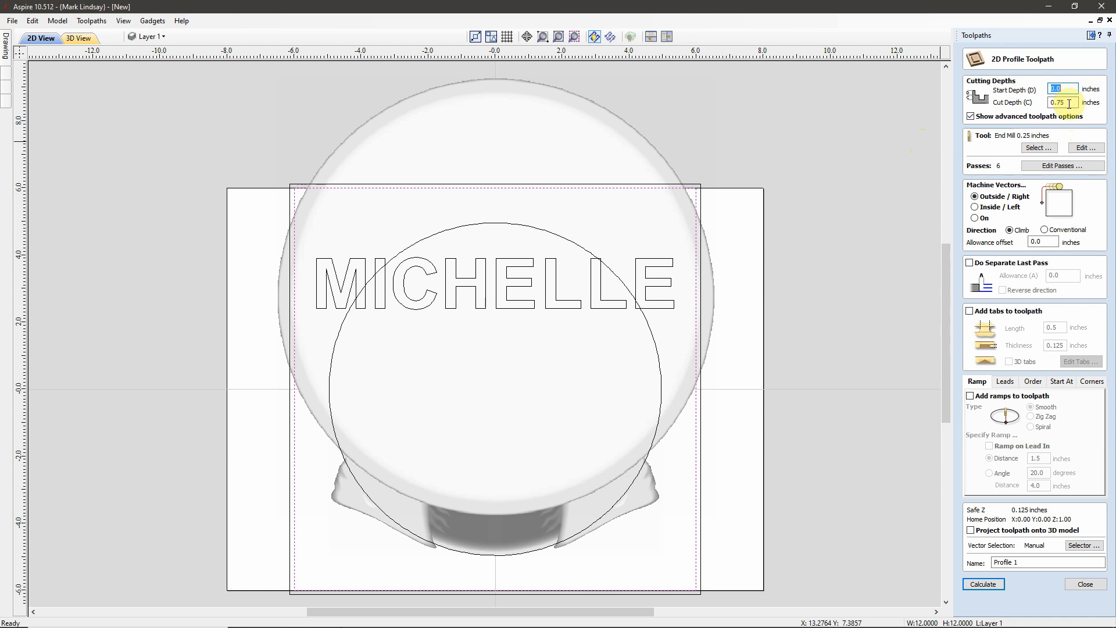
{"action": "left_click_drag", "start_coordinate": [1068, 103], "coordinate": [1040, 105]}
{"action": "type", "text": "2"}
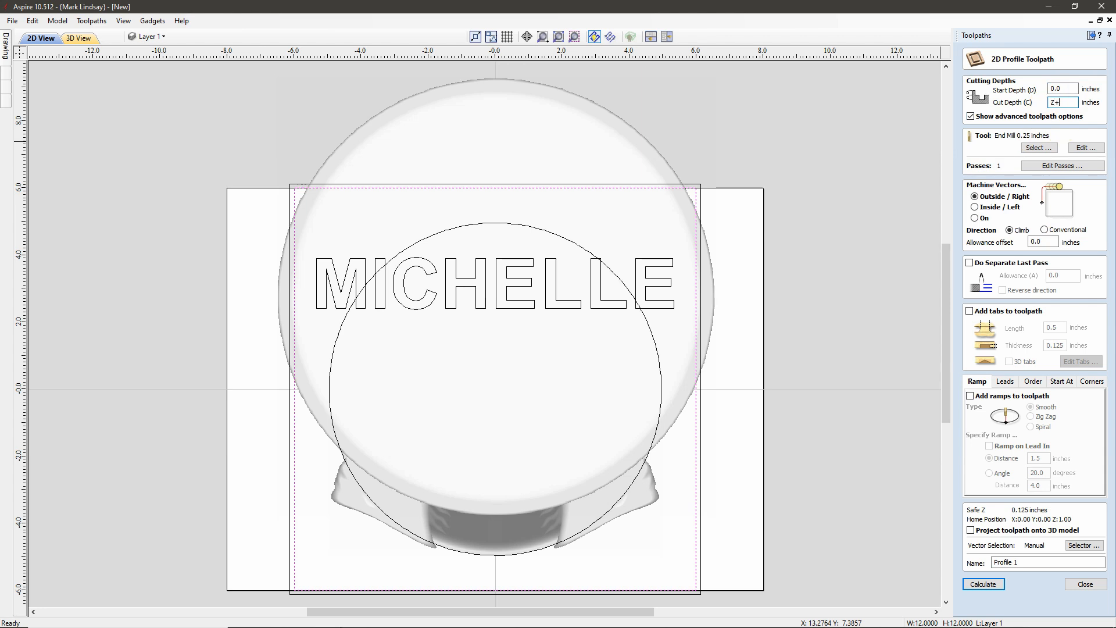
{"action": "type", "text": "+."}
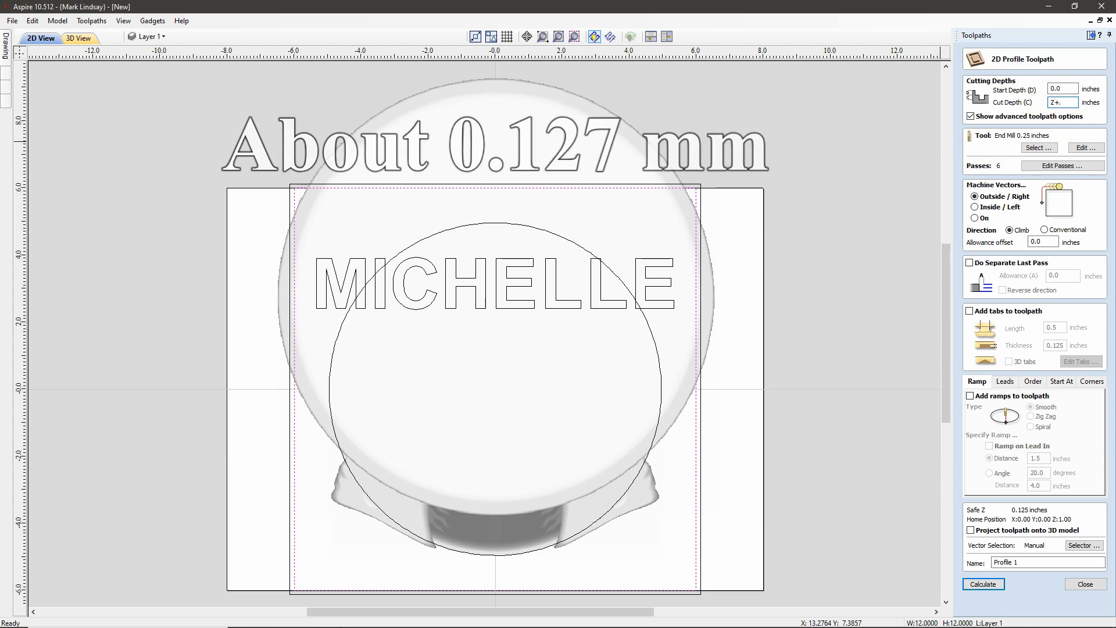
{"action": "type", "text": "0055"}
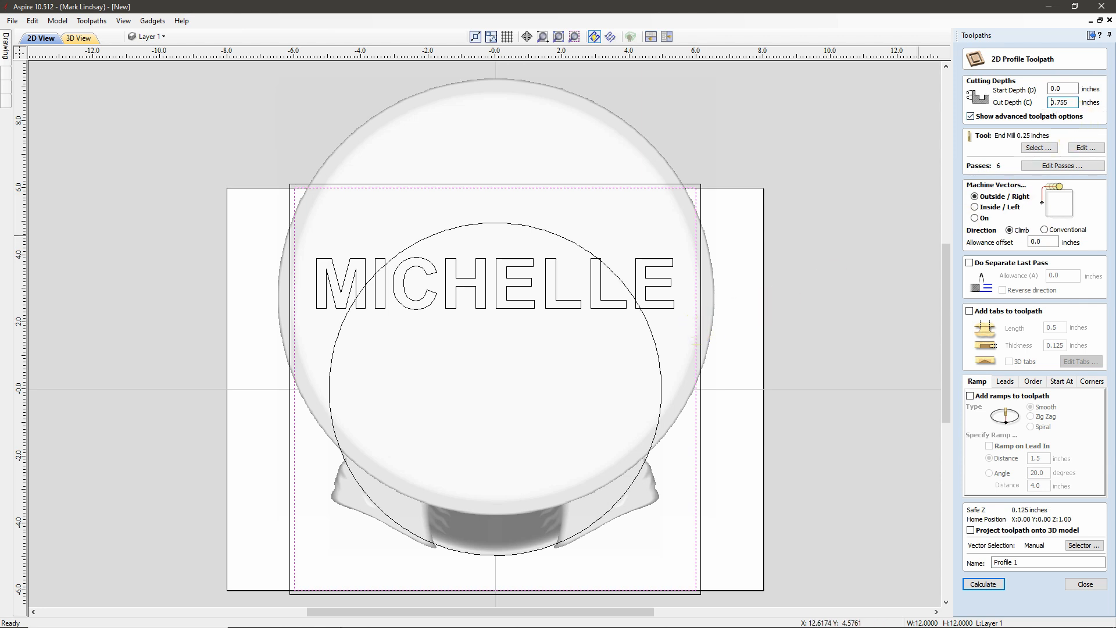
Step: Enable a separate last pass on the profile toolpath with an allowance of 0.01 inches
{"action": "key", "text": "Return"}
{"action": "left_click", "coordinate": [969, 262]}
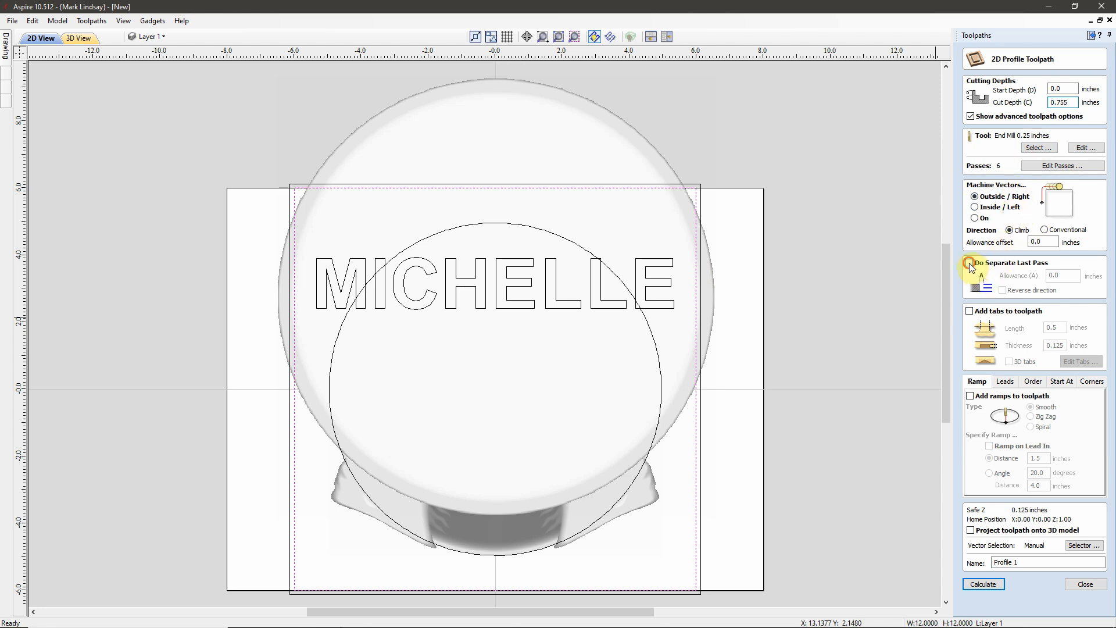
{"action": "left_click", "coordinate": [1061, 275]}
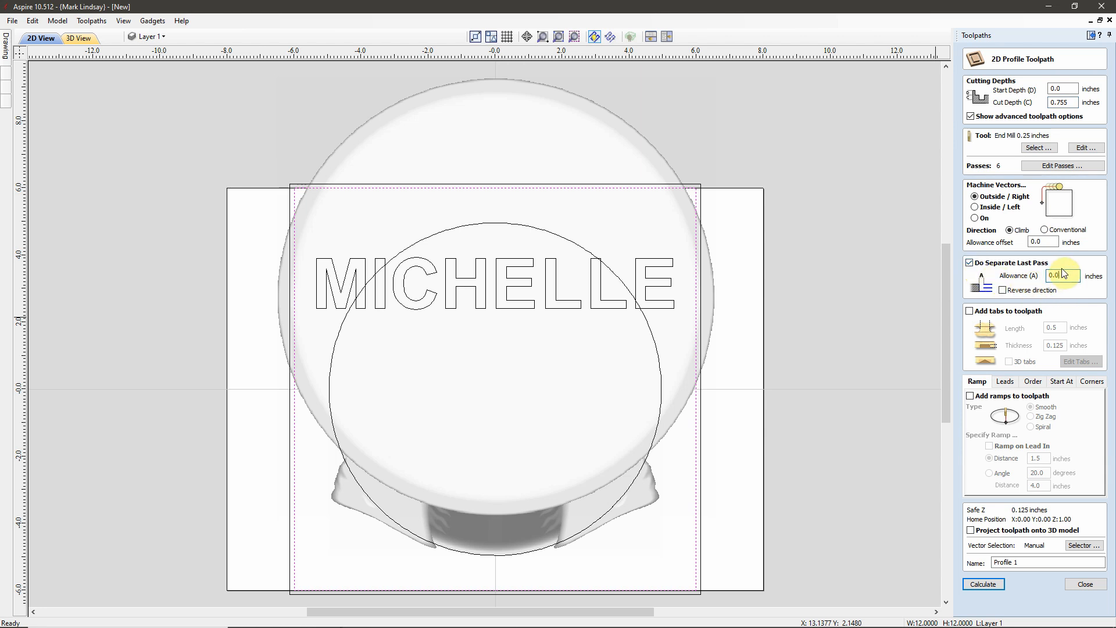
{"action": "type", "text": "1"}
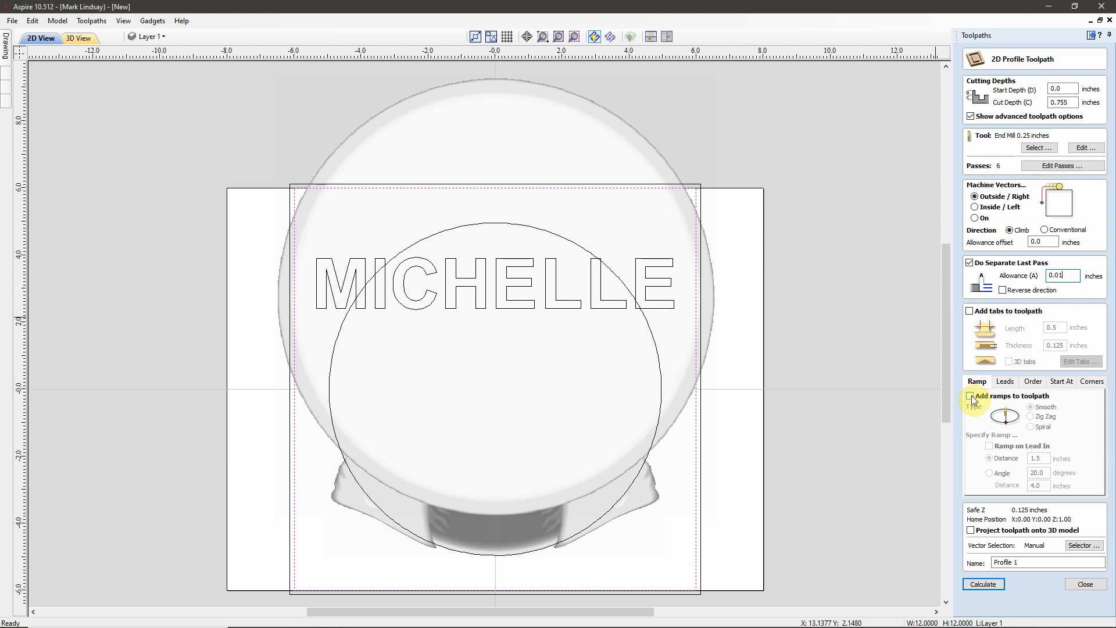
Step: Name the profile toolpath Cutout and calculate it, accepting that the tool cuts through the material
{"action": "left_click", "coordinate": [1091, 382]}
{"action": "left_click", "coordinate": [1005, 408]}
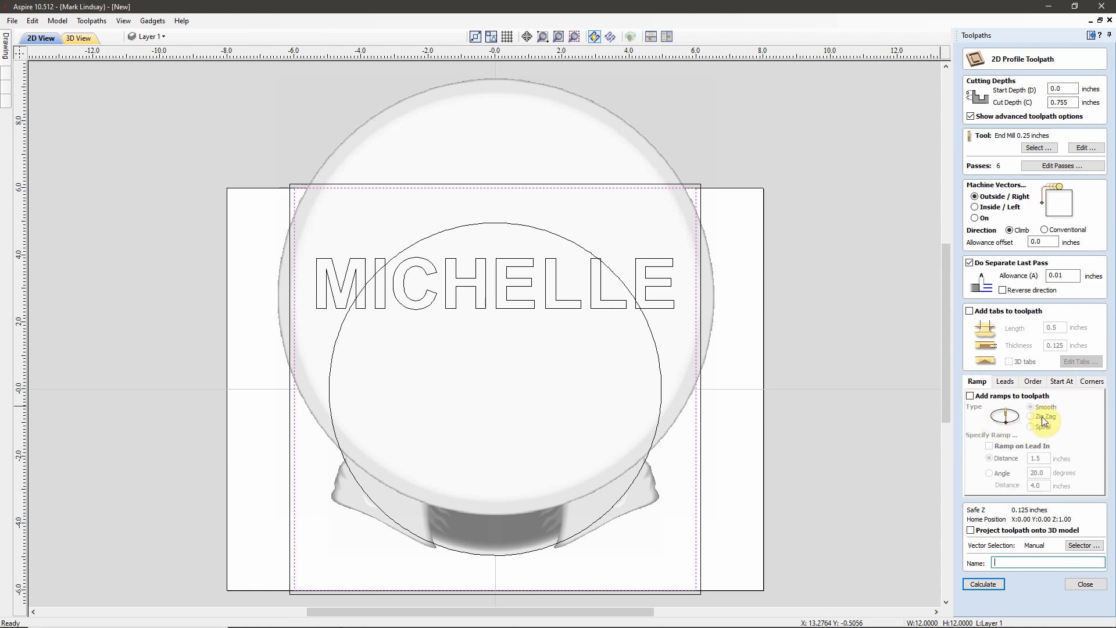
{"action": "type", "text": "Cutout"}
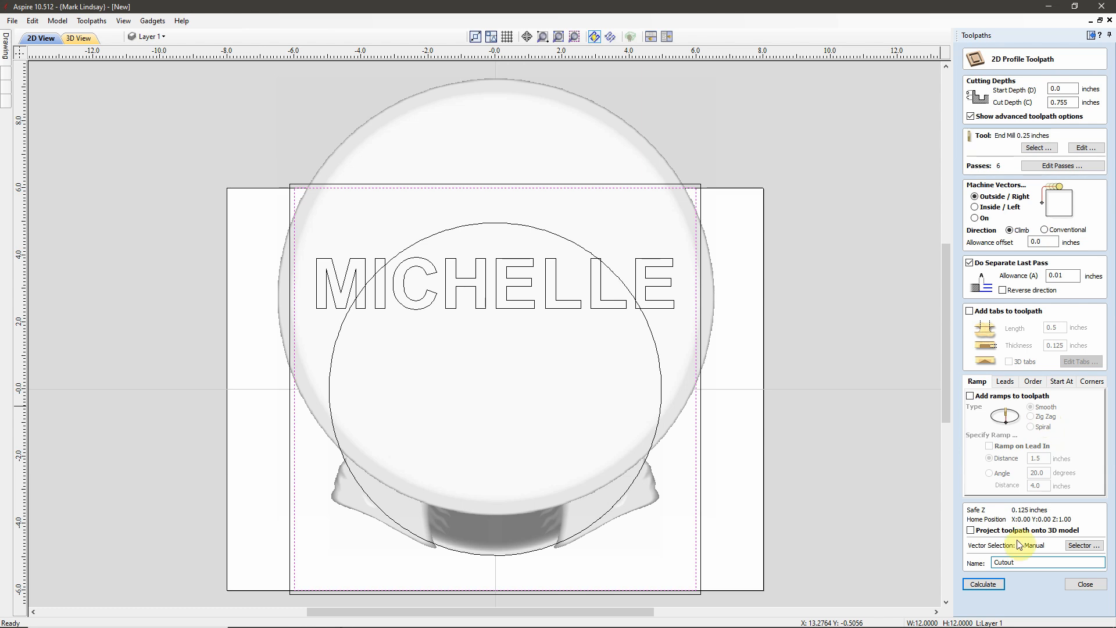
{"action": "left_click", "coordinate": [983, 583]}
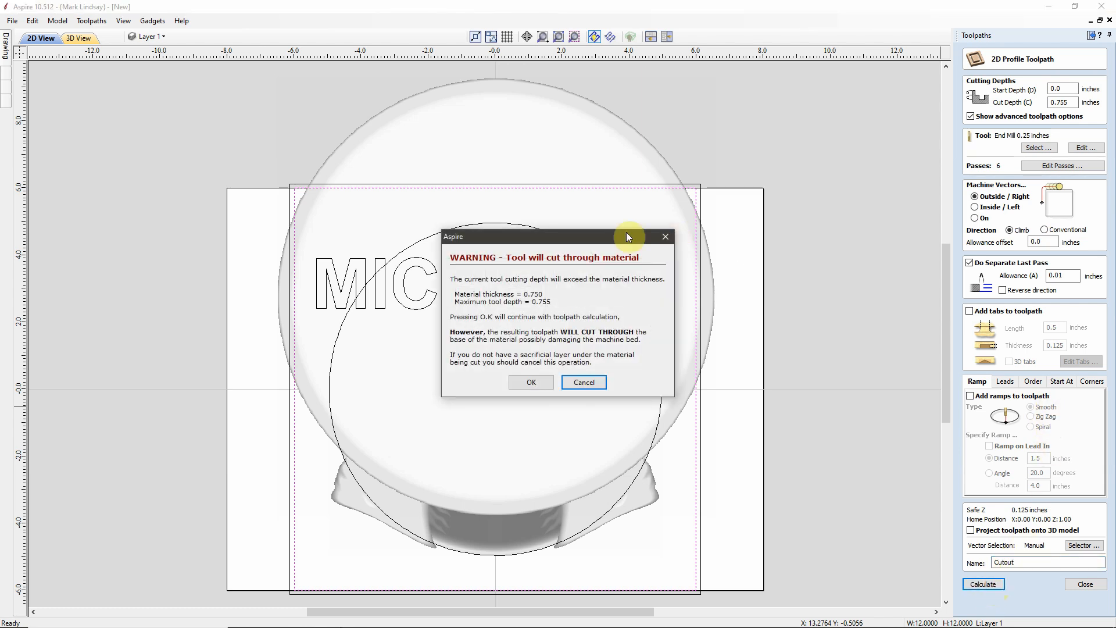
{"action": "left_click", "coordinate": [531, 382]}
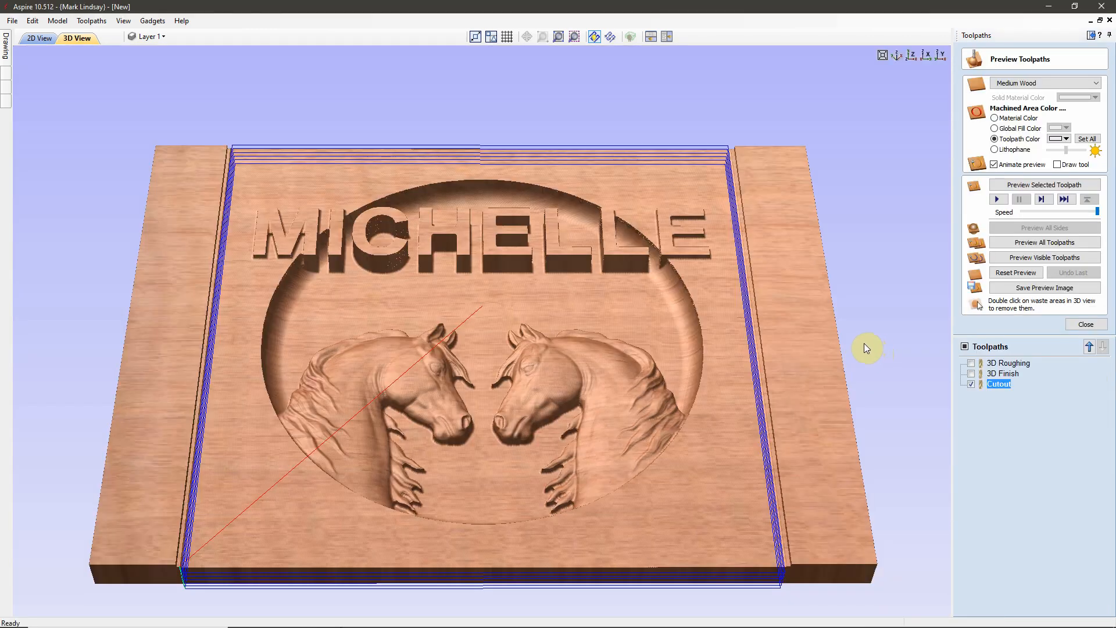
Step: Preview the Cutout toolpath, remove the two waste strips beside the square, and inspect the finished dish from above
{"action": "left_click", "coordinate": [1038, 185]}
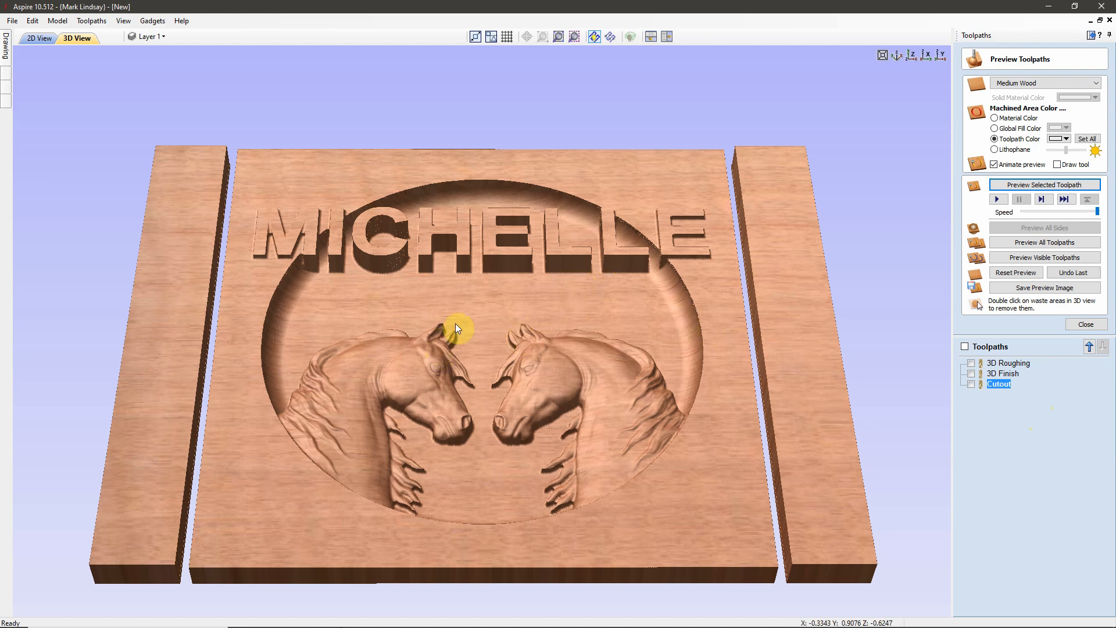
{"action": "left_click_drag", "start_coordinate": [485, 326], "coordinate": [489, 371]}
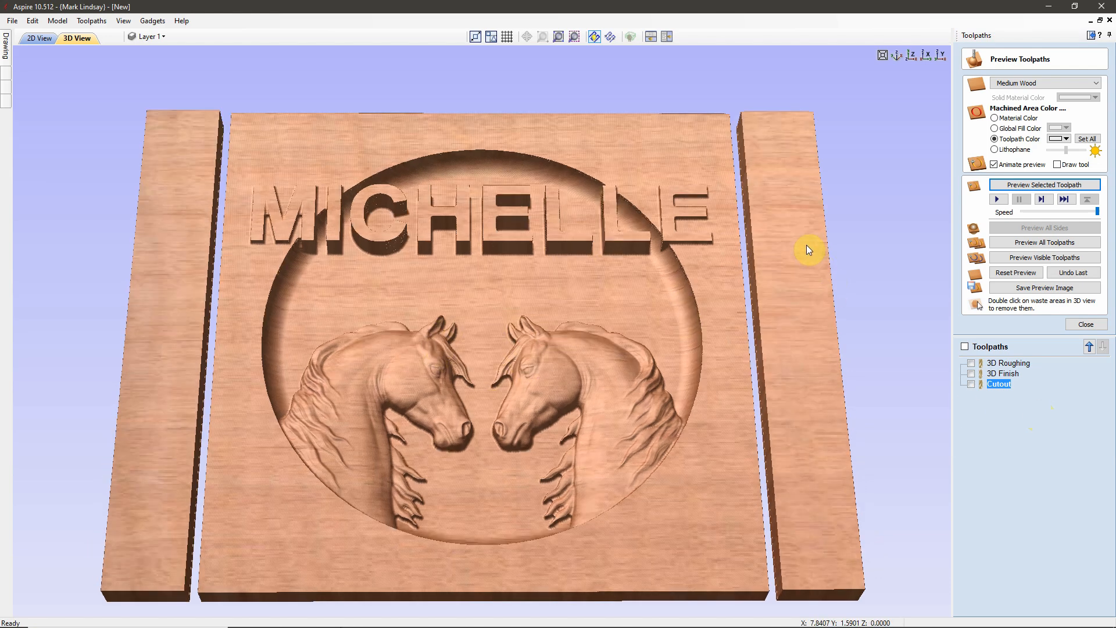
{"action": "double_click", "coordinate": [796, 209]}
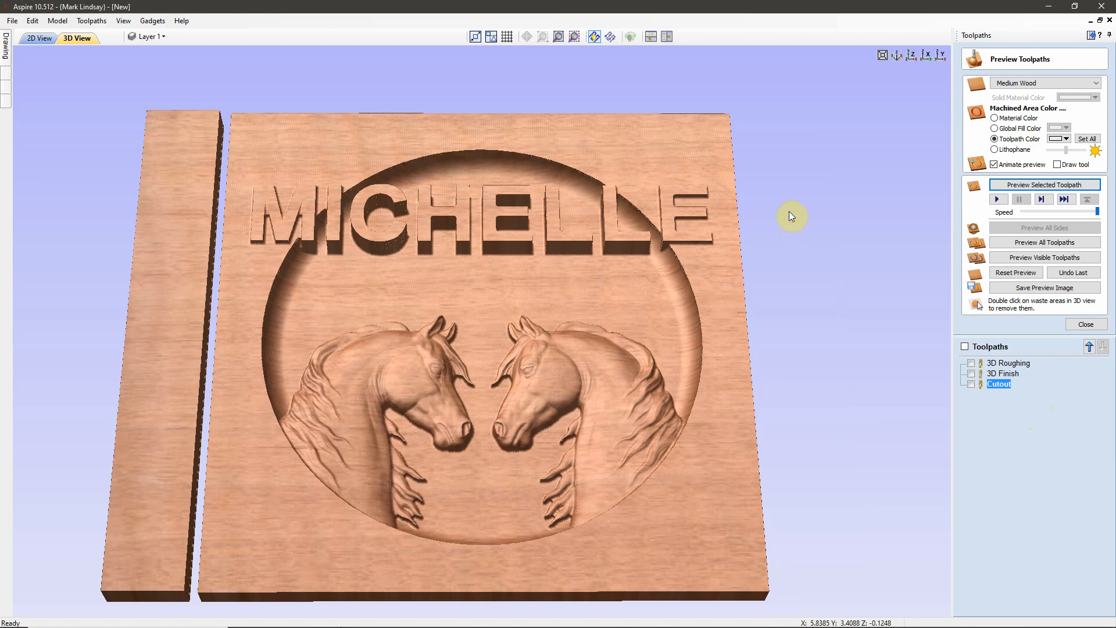
{"action": "double_click", "coordinate": [171, 182]}
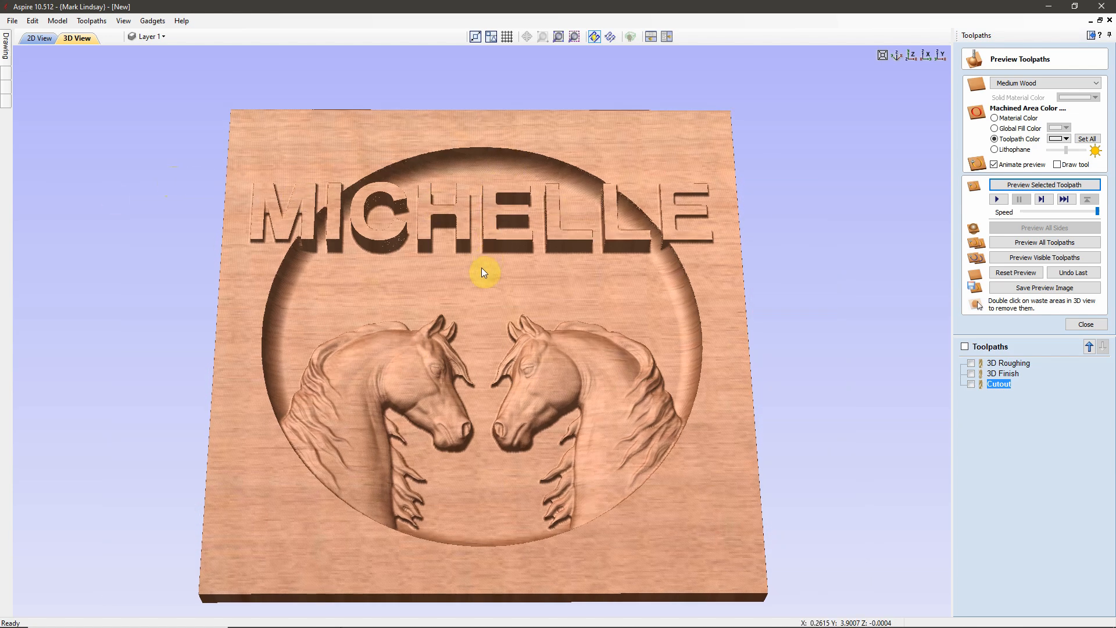
{"action": "left_click_drag", "start_coordinate": [476, 316], "coordinate": [480, 372]}
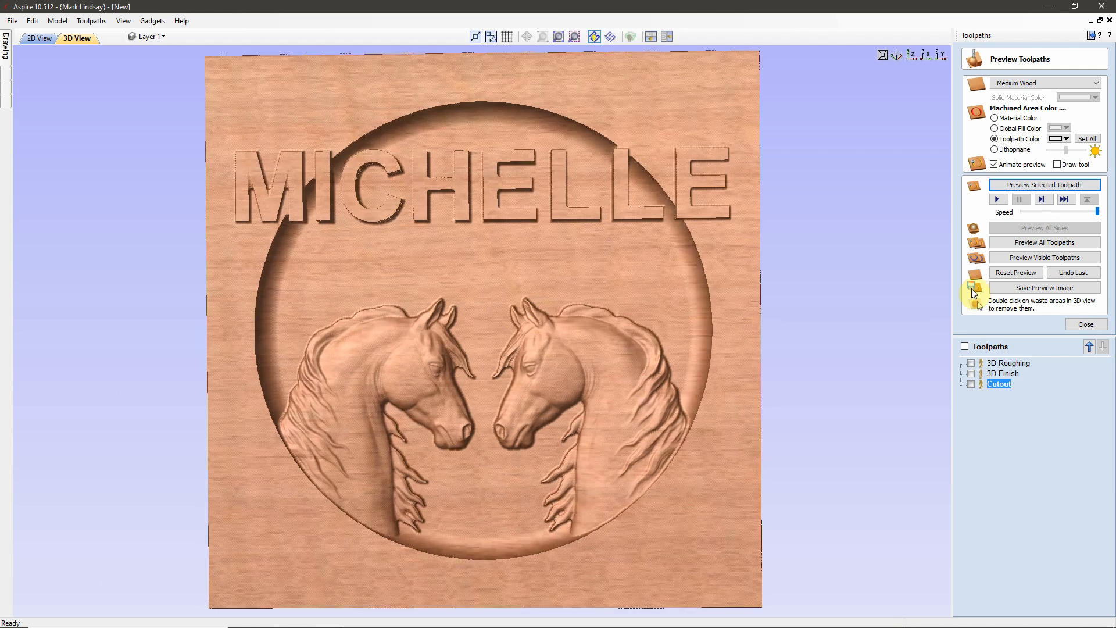
Step: Return to the modeling tools and review in 2D how the components are arranged across the three levels
{"action": "left_click", "coordinate": [1091, 36]}
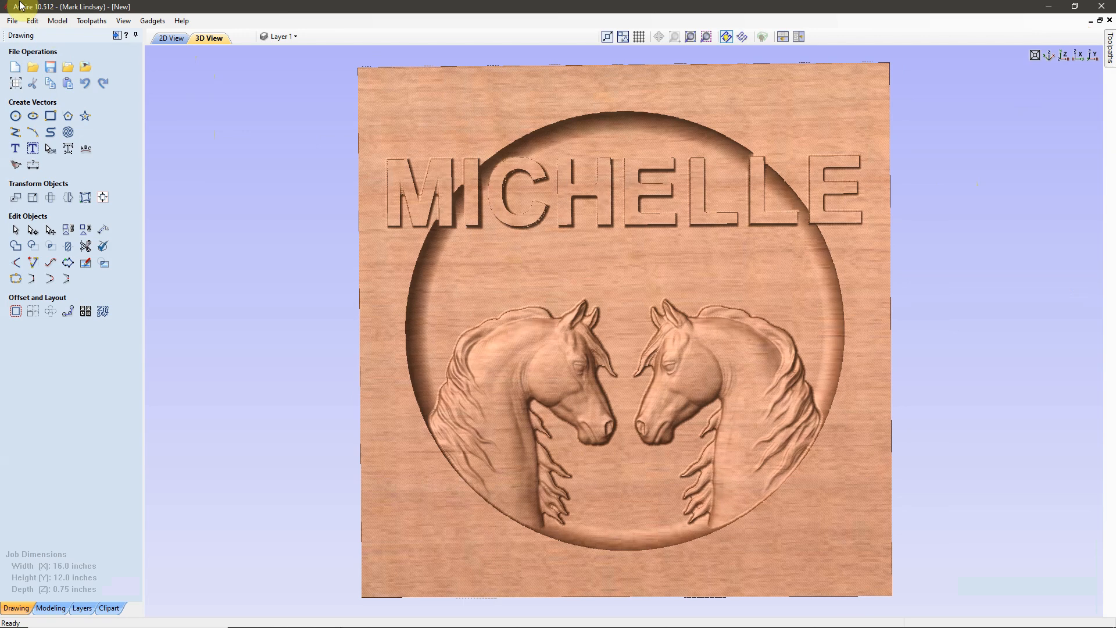
{"action": "left_click", "coordinate": [164, 40]}
{"action": "left_click", "coordinate": [626, 383]}
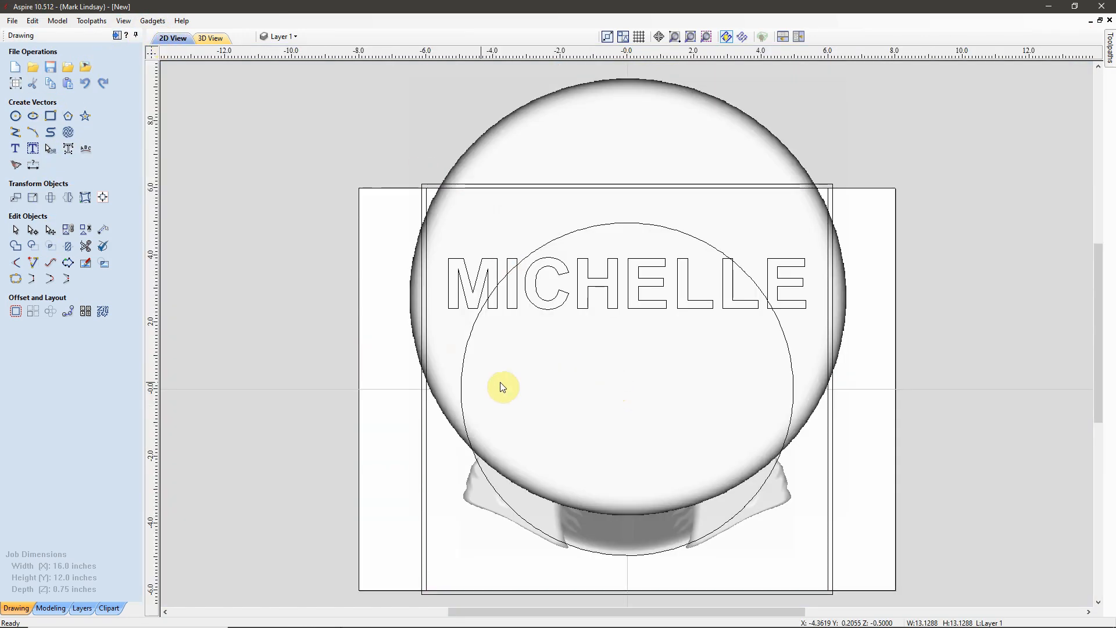
{"action": "left_click", "coordinate": [50, 607]}
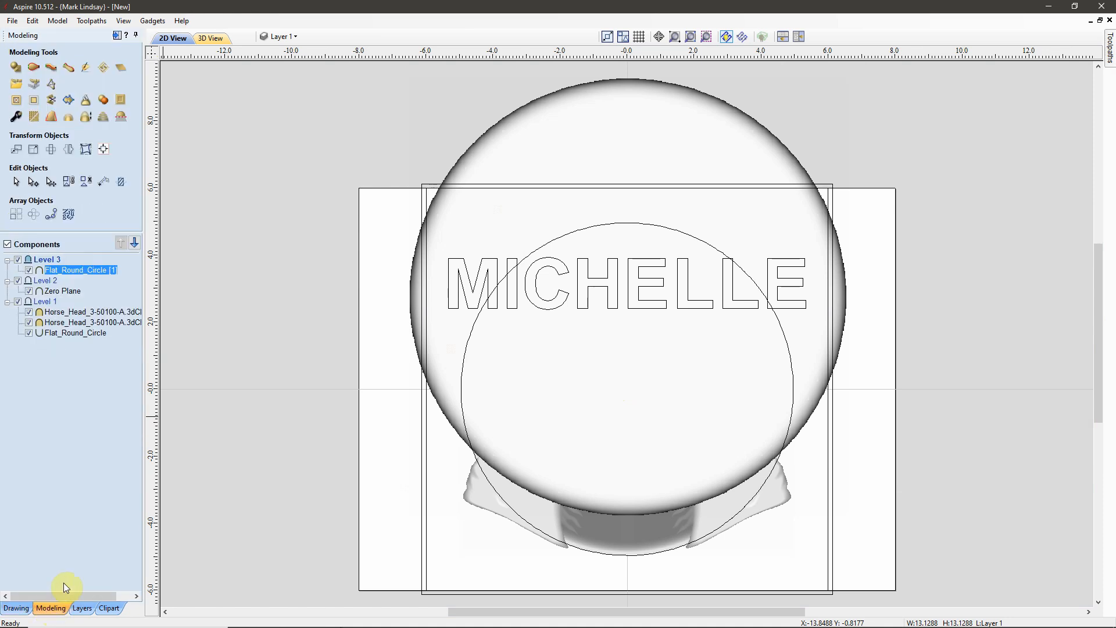
{"action": "left_click", "coordinate": [295, 361]}
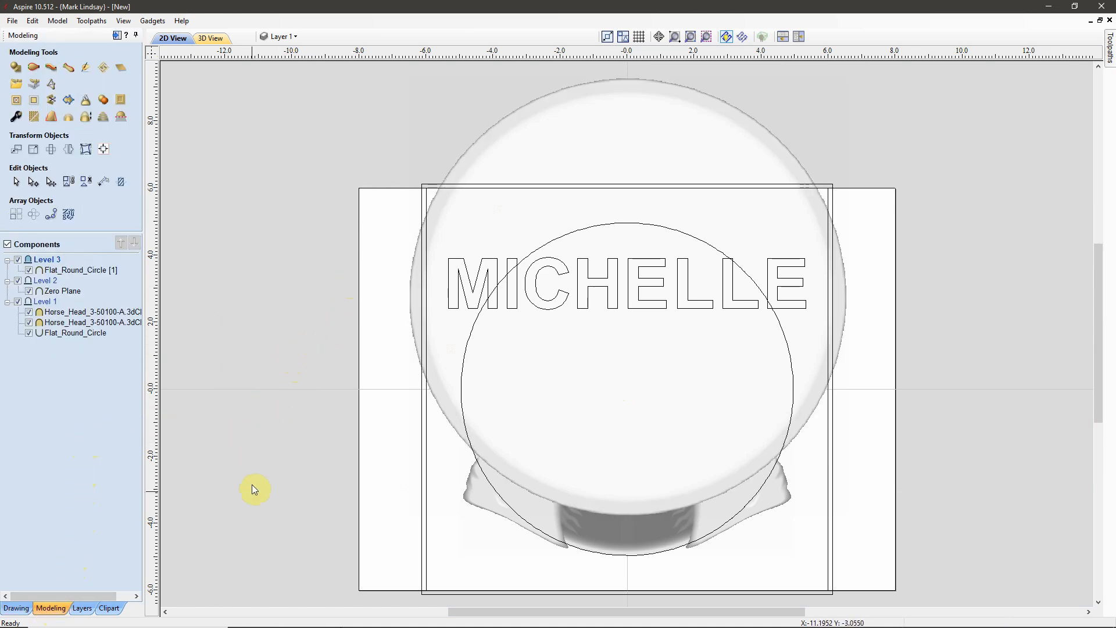
{"action": "mouse_move", "coordinate": [56, 263]}
{"action": "mouse_move", "coordinate": [72, 337]}
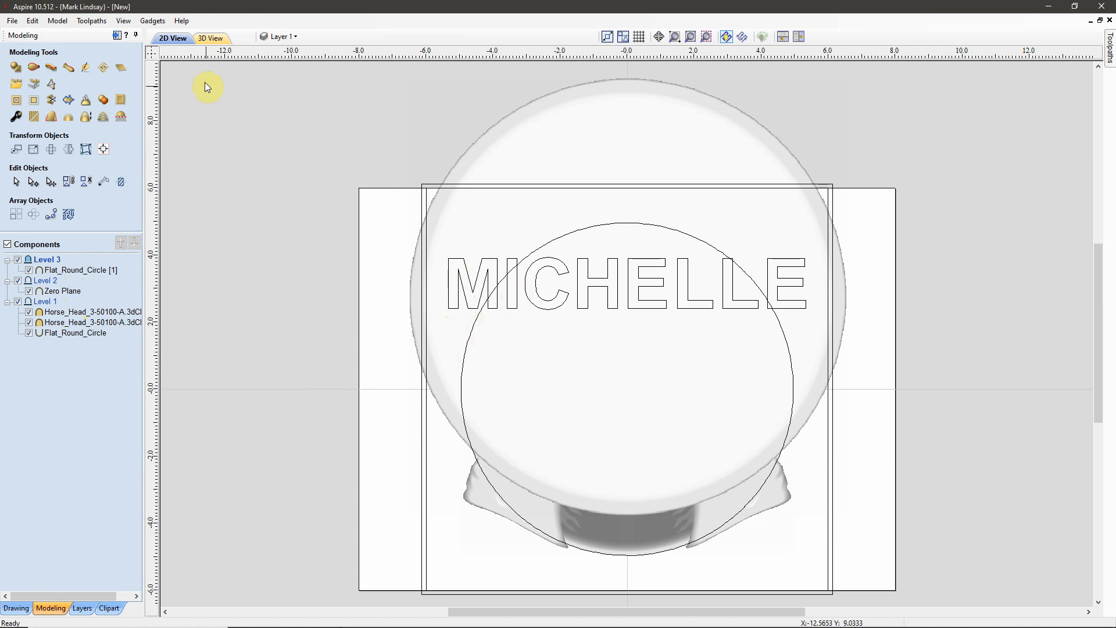
Step: Rename component Level 3 as "Text - Clipped" while showing the 3D view
{"action": "left_click", "coordinate": [213, 39]}
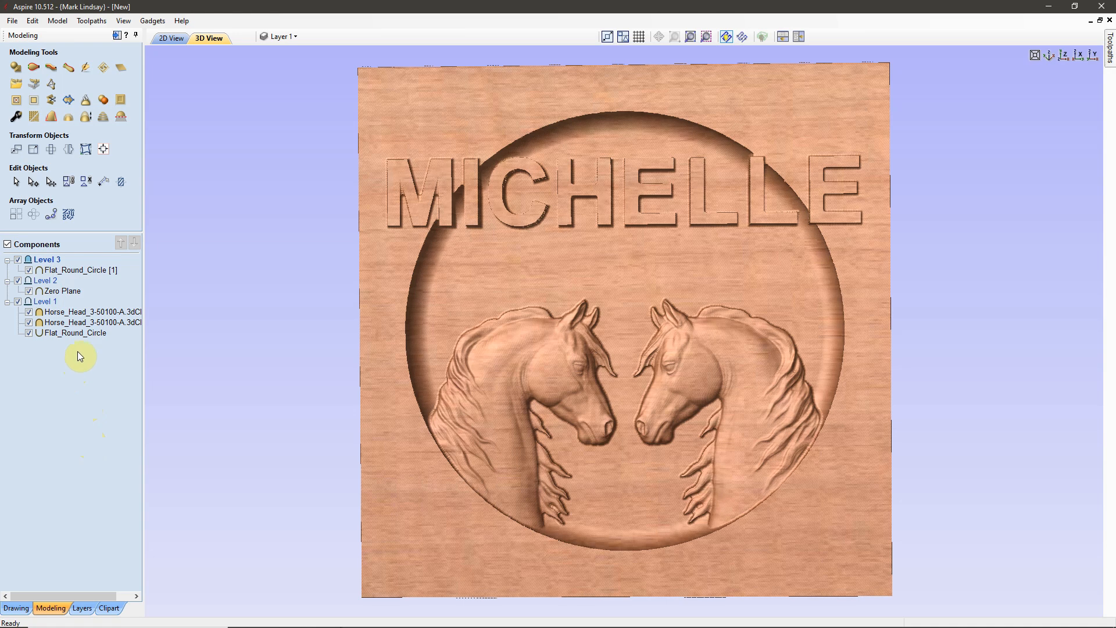
{"action": "right_click", "coordinate": [50, 263]}
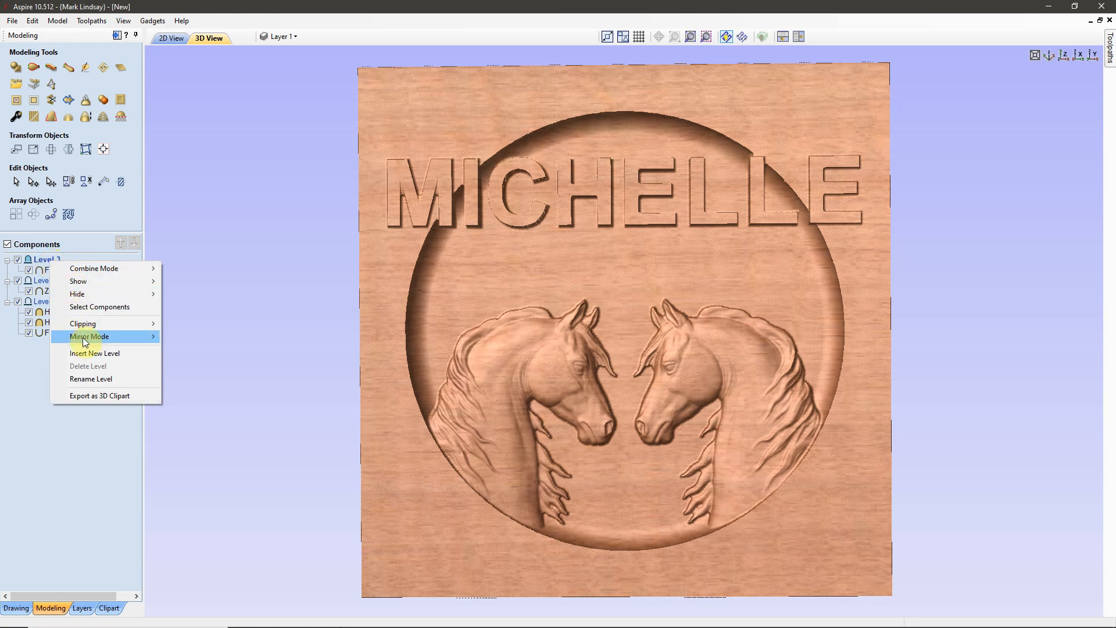
{"action": "left_click", "coordinate": [96, 379]}
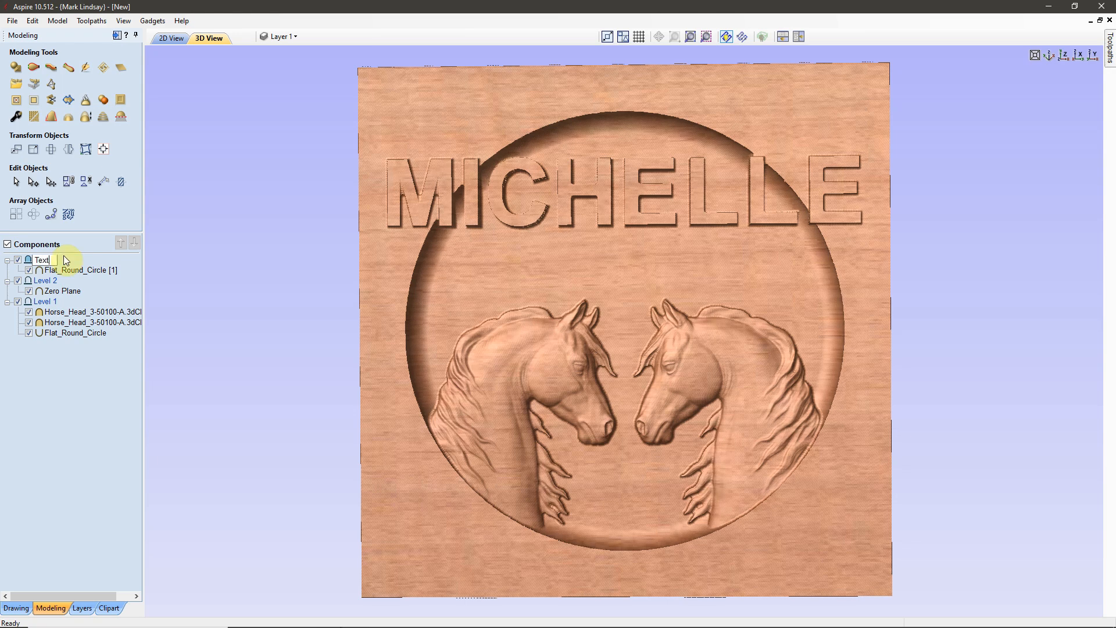
{"action": "type", "text": "Text - Clipped"}
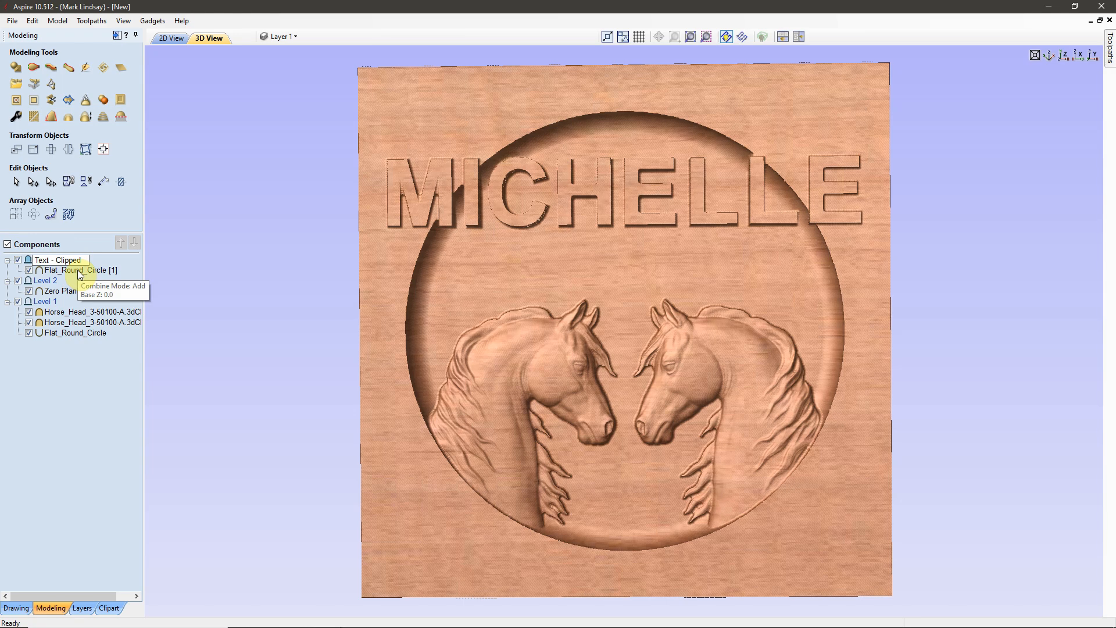
{"action": "key", "text": "Return"}
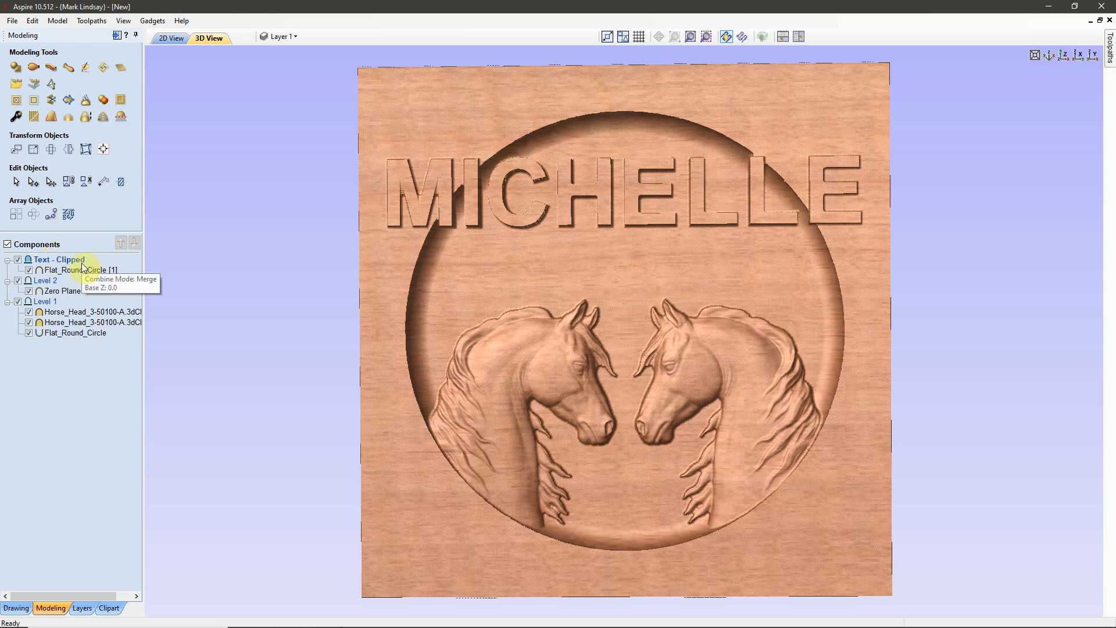
Step: Rename component Level 1 as "Horses - Clipped" and select the "Text - Clipped" level
{"action": "double_click", "coordinate": [46, 305]}
{"action": "right_click", "coordinate": [55, 301]}
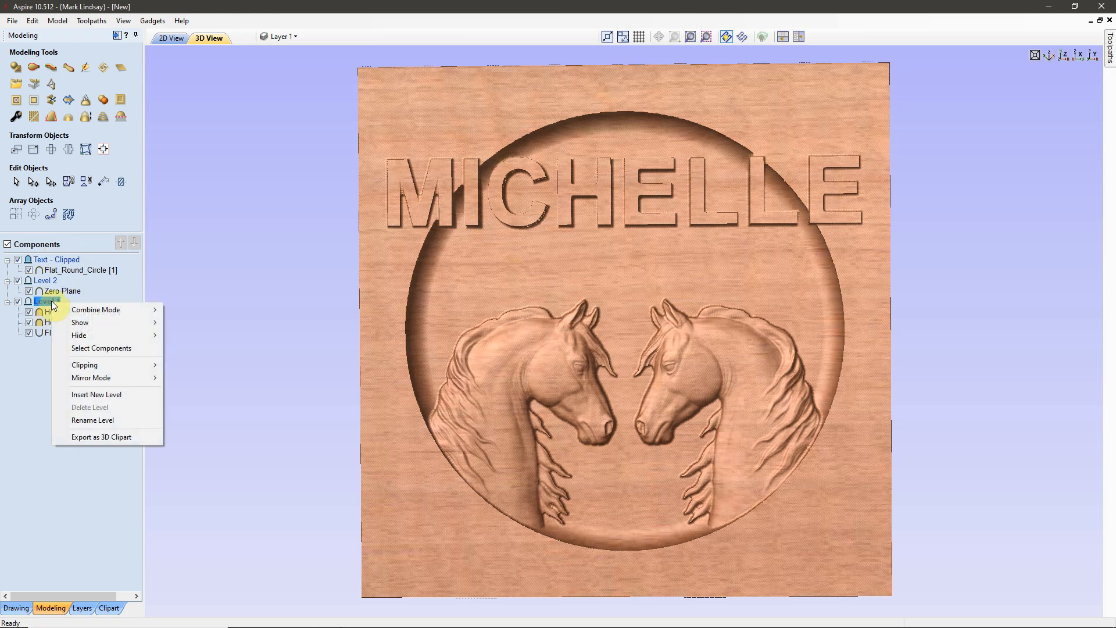
{"action": "left_click", "coordinate": [92, 419]}
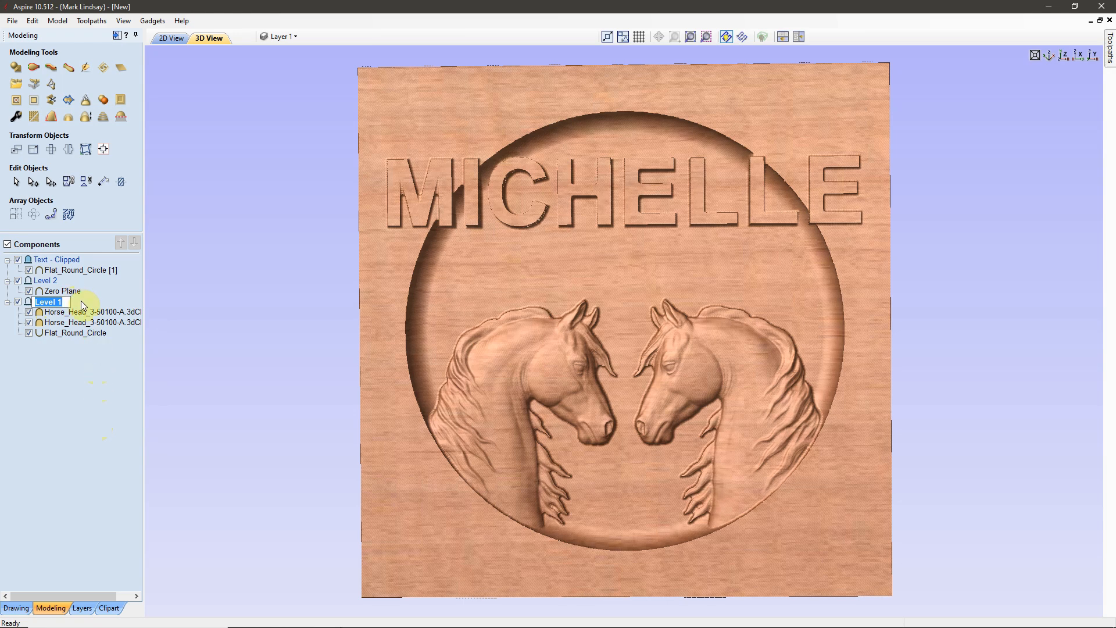
{"action": "type", "text": "Ho"}
{"action": "type", "text": "rses - Clipped"}
{"action": "key", "text": "Return"}
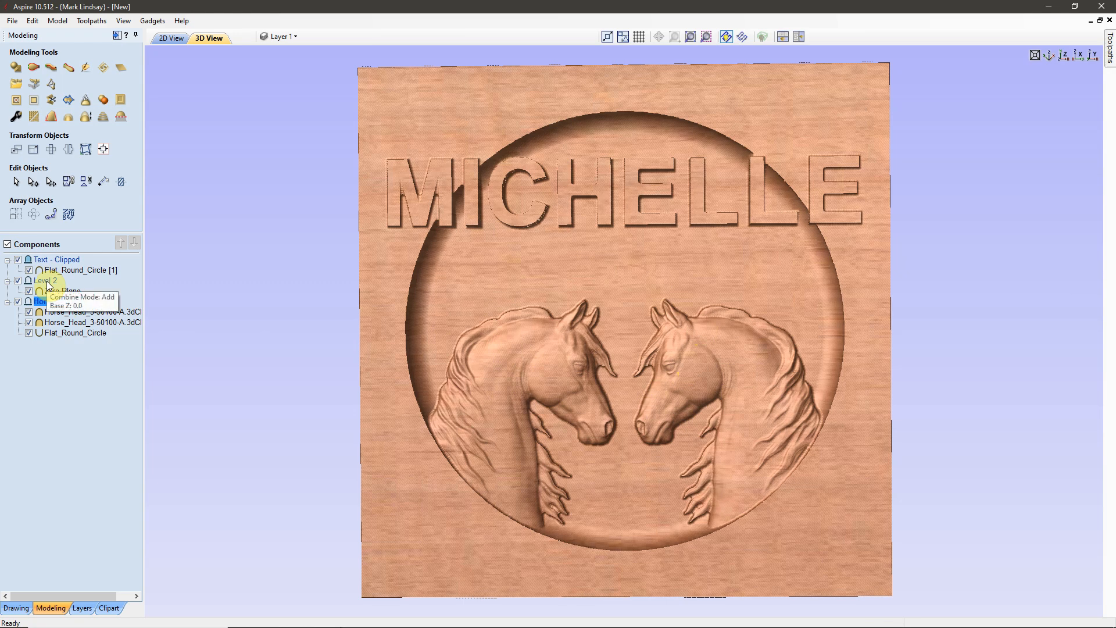
{"action": "left_click", "coordinate": [63, 259]}
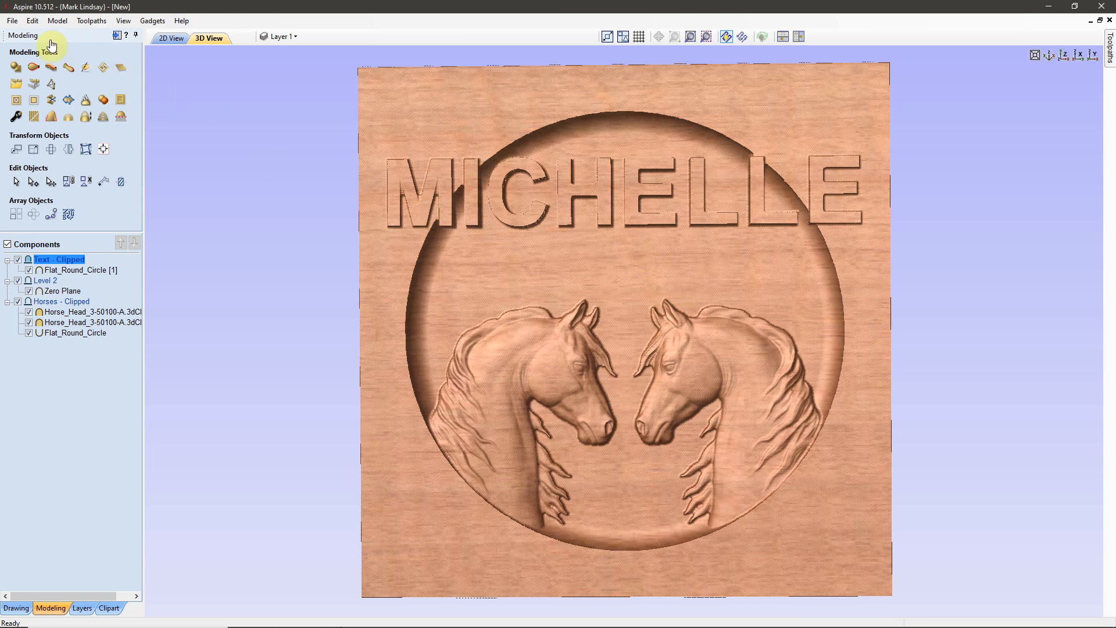
Step: Save the job as an Aspire template named Level Clipping 2.crvt3d in the 13 - Level Clipping 2 folder, and return to the 2D view
{"action": "left_click", "coordinate": [13, 22]}
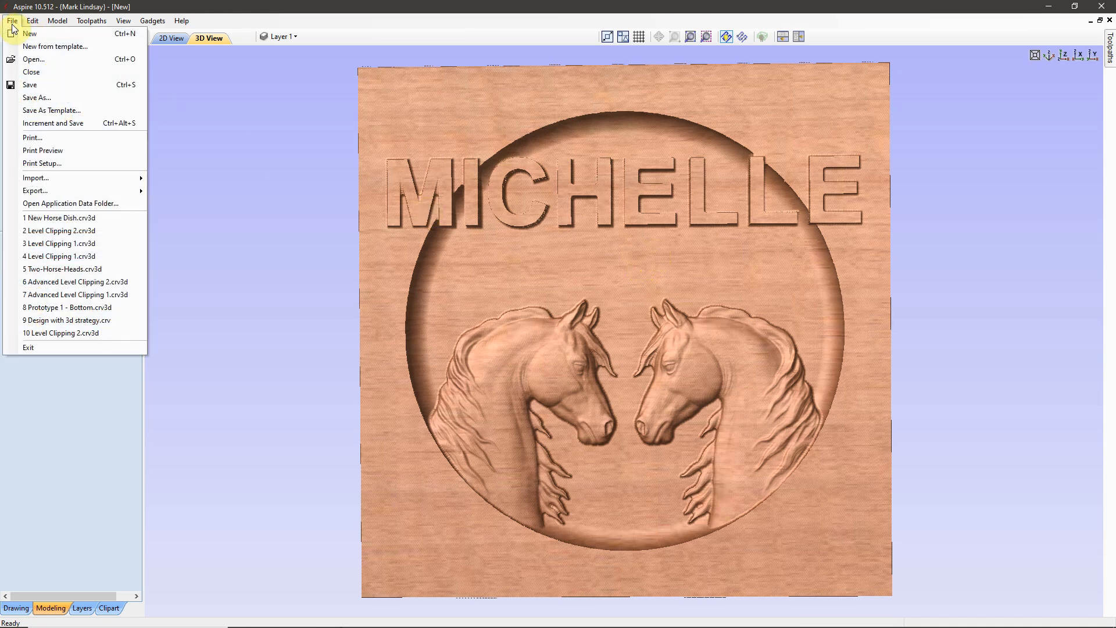
{"action": "left_click", "coordinate": [58, 111]}
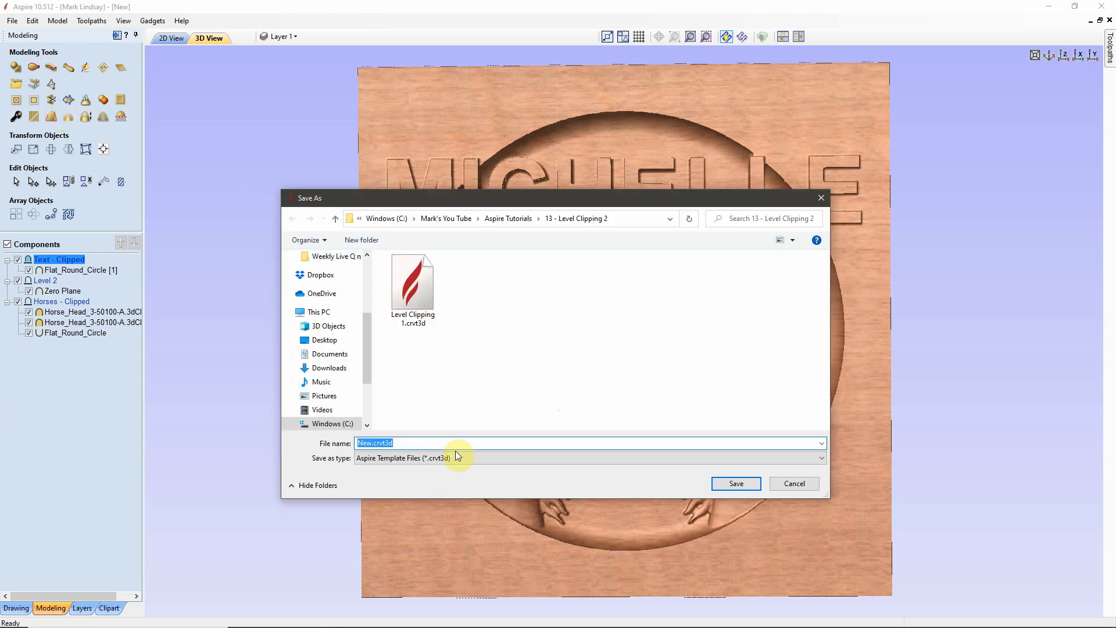
{"action": "left_click", "coordinate": [412, 295]}
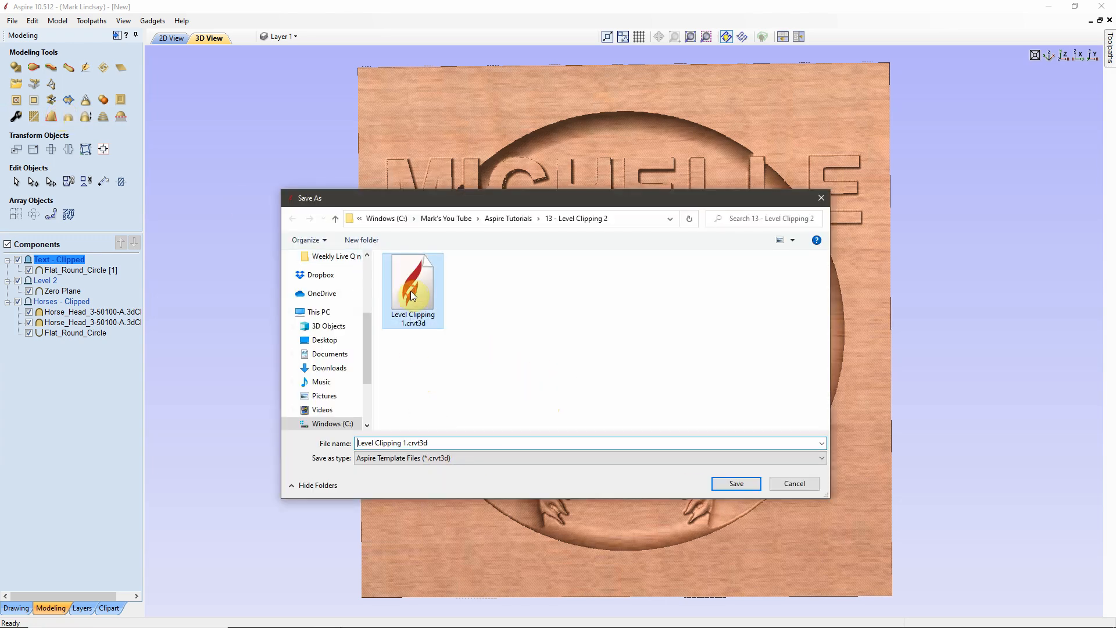
{"action": "left_click", "coordinate": [364, 444]}
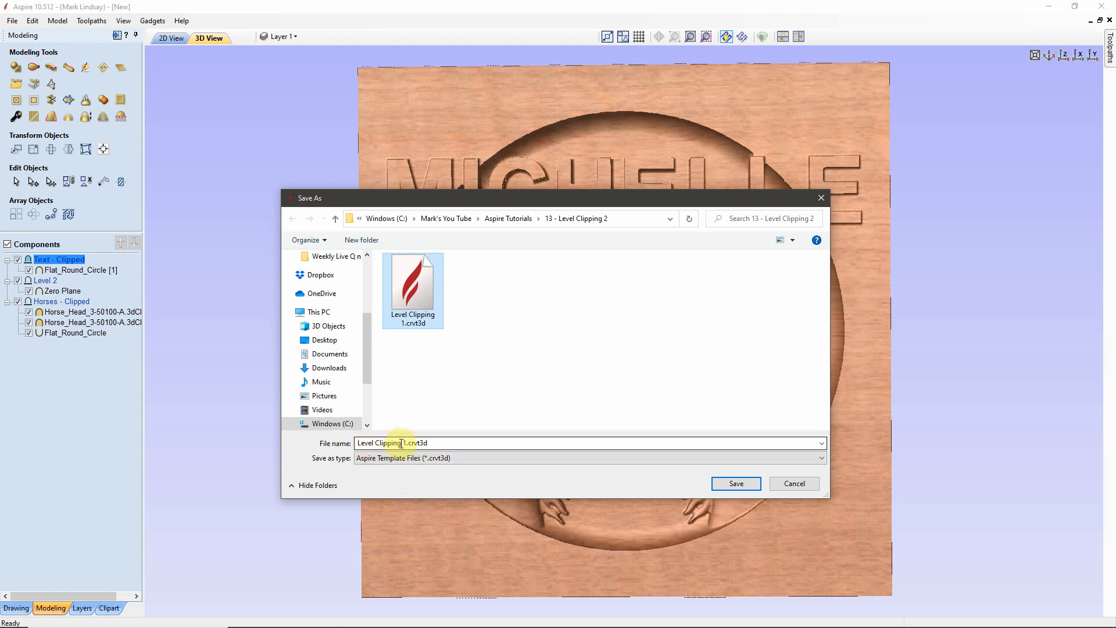
{"action": "left_click", "coordinate": [404, 443]}
{"action": "left_click", "coordinate": [404, 443]}
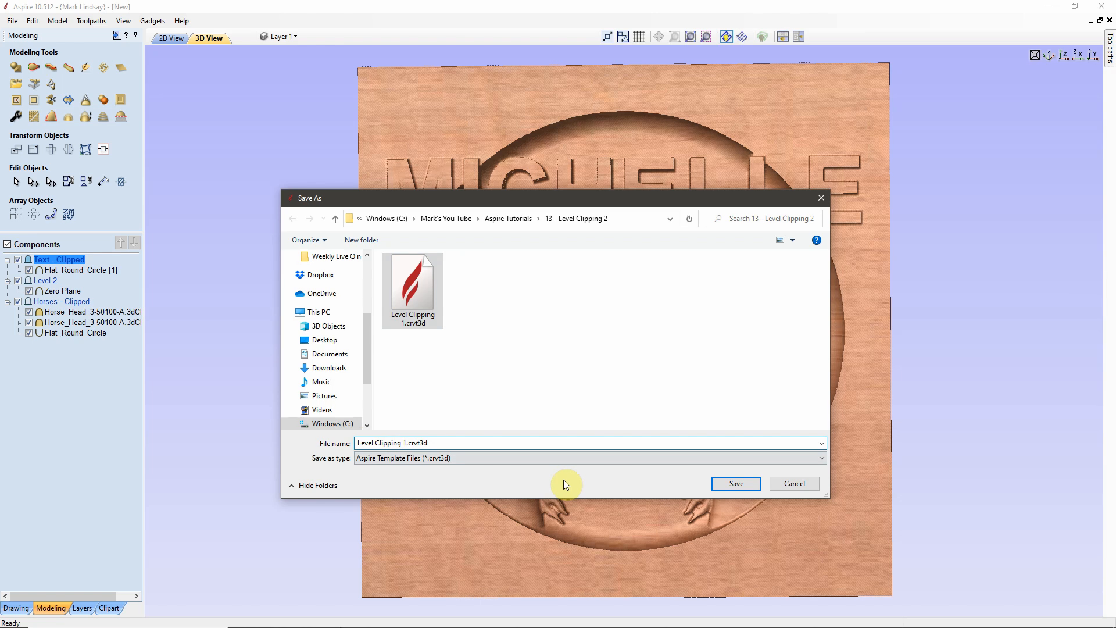
{"action": "key", "text": "BackSpace"}
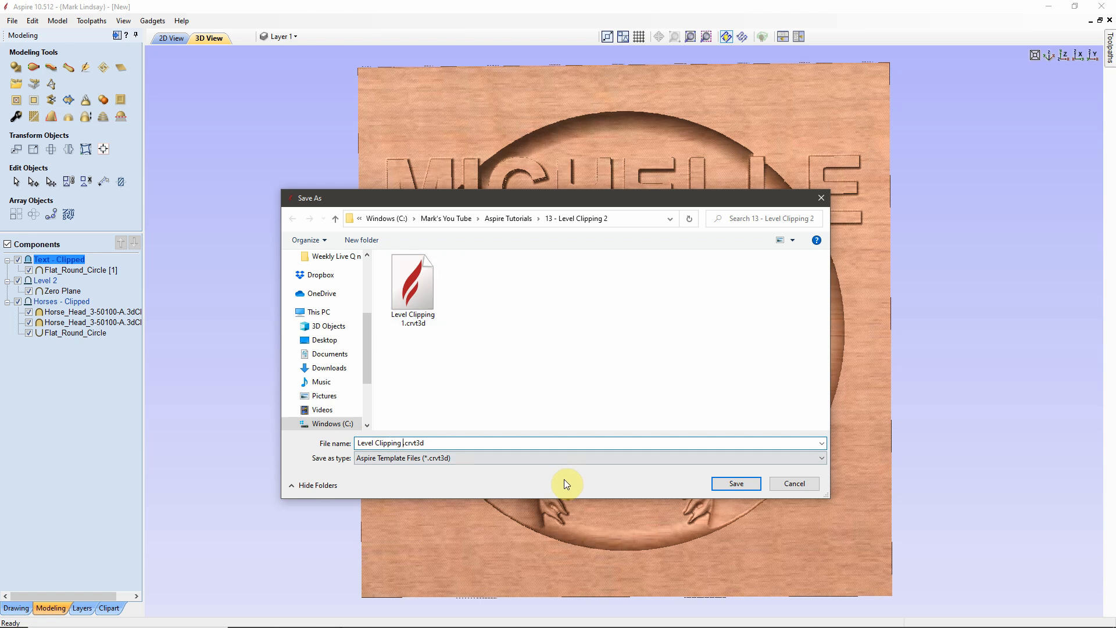
{"action": "type", "text": "2"}
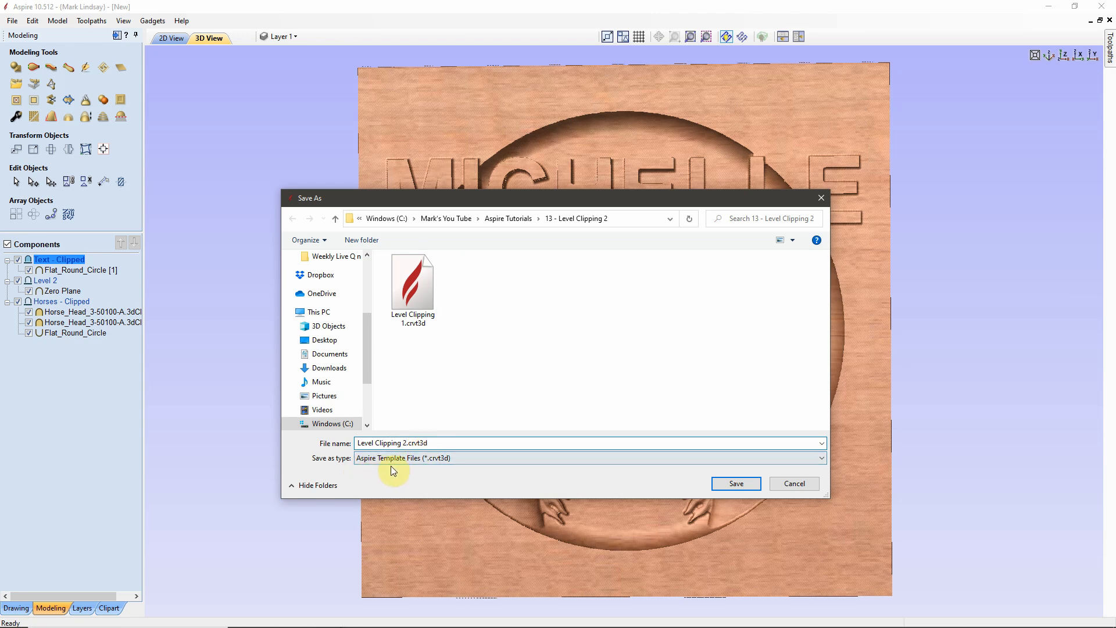
{"action": "left_click", "coordinate": [746, 484]}
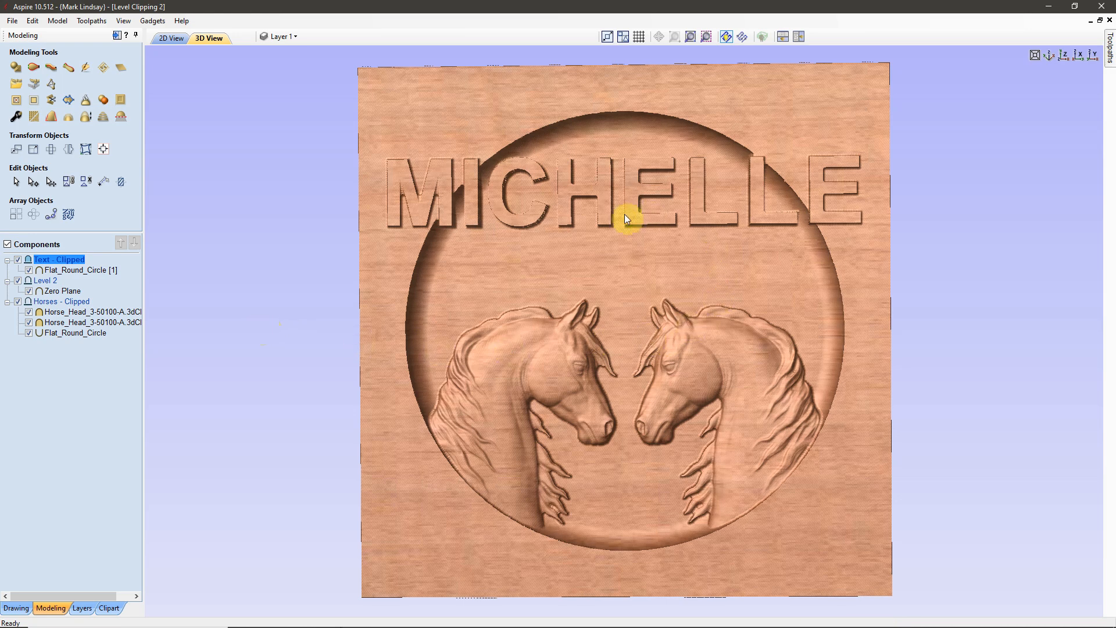
{"action": "left_click", "coordinate": [157, 41]}
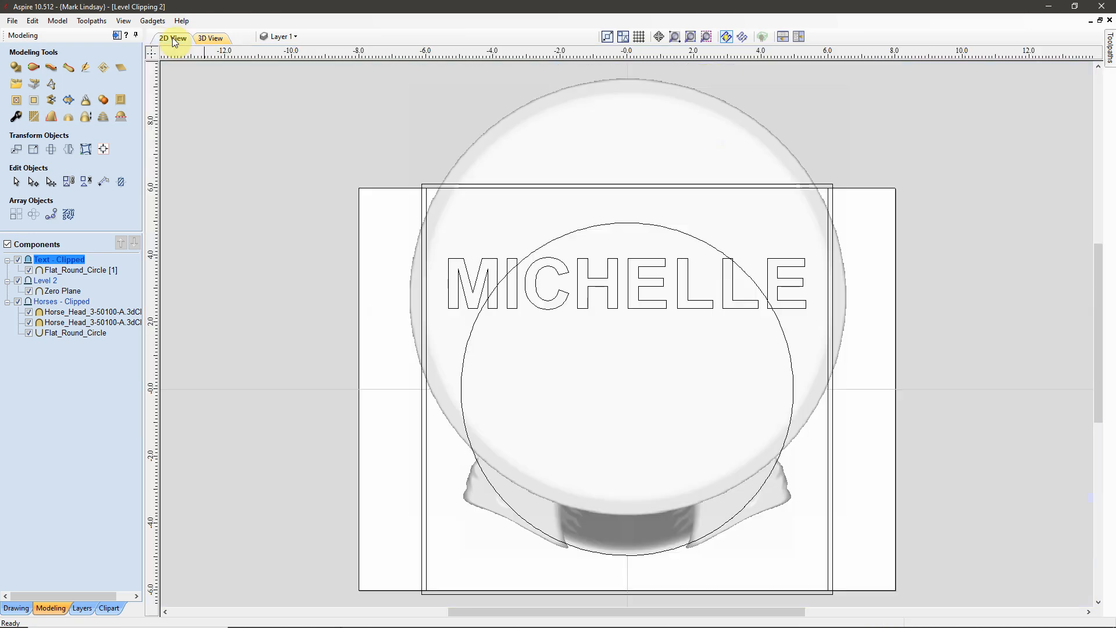
Step: Save the job as a new Aspire file in the 13 - Level Clipping 2 folder, named "Horse Head" plus the first name on the dish
{"action": "left_click", "coordinate": [640, 297]}
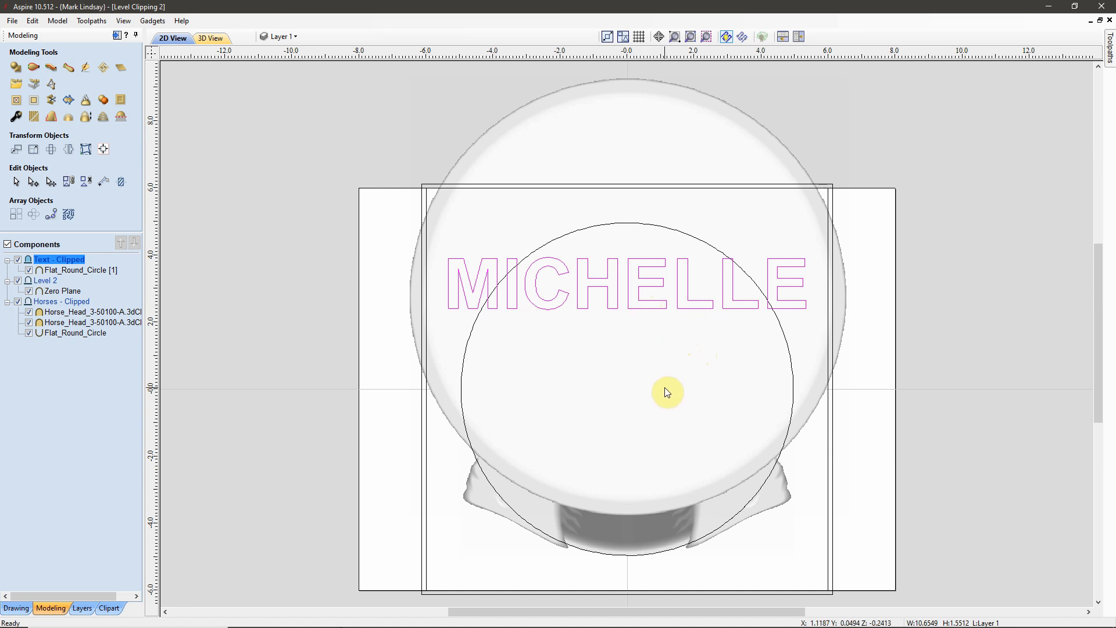
{"action": "left_click", "coordinate": [943, 140]}
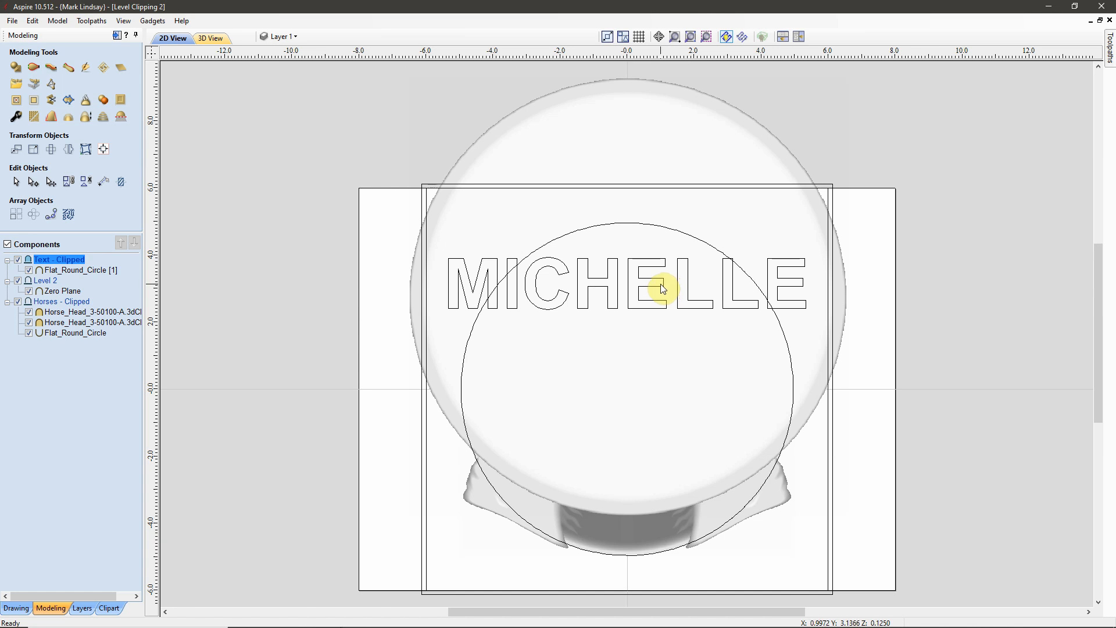
{"action": "left_click", "coordinate": [12, 21]}
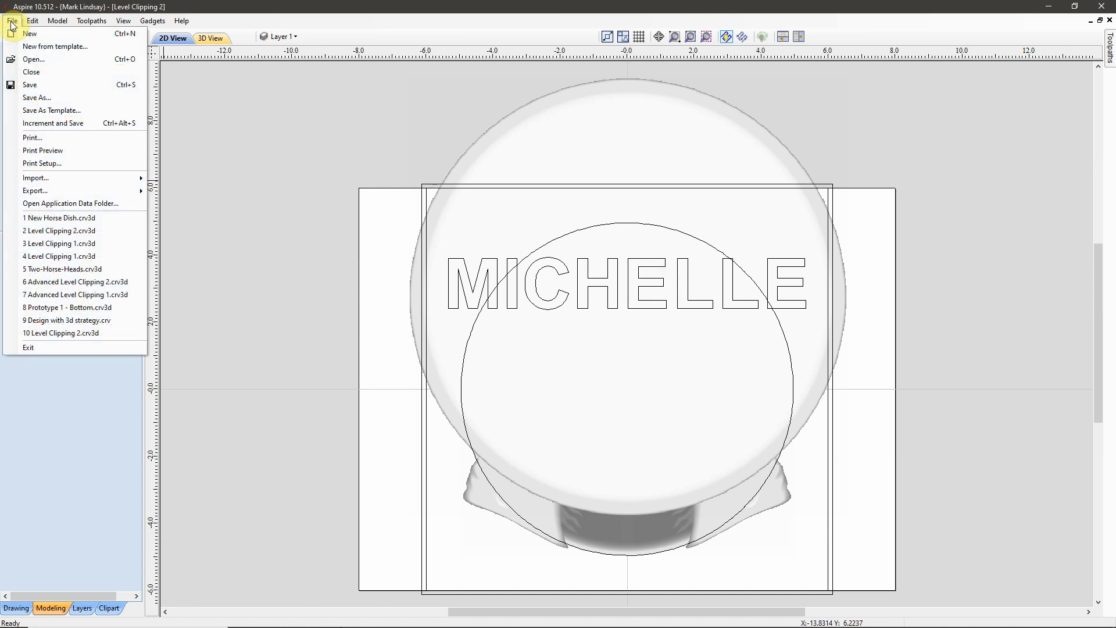
{"action": "left_click", "coordinate": [44, 101]}
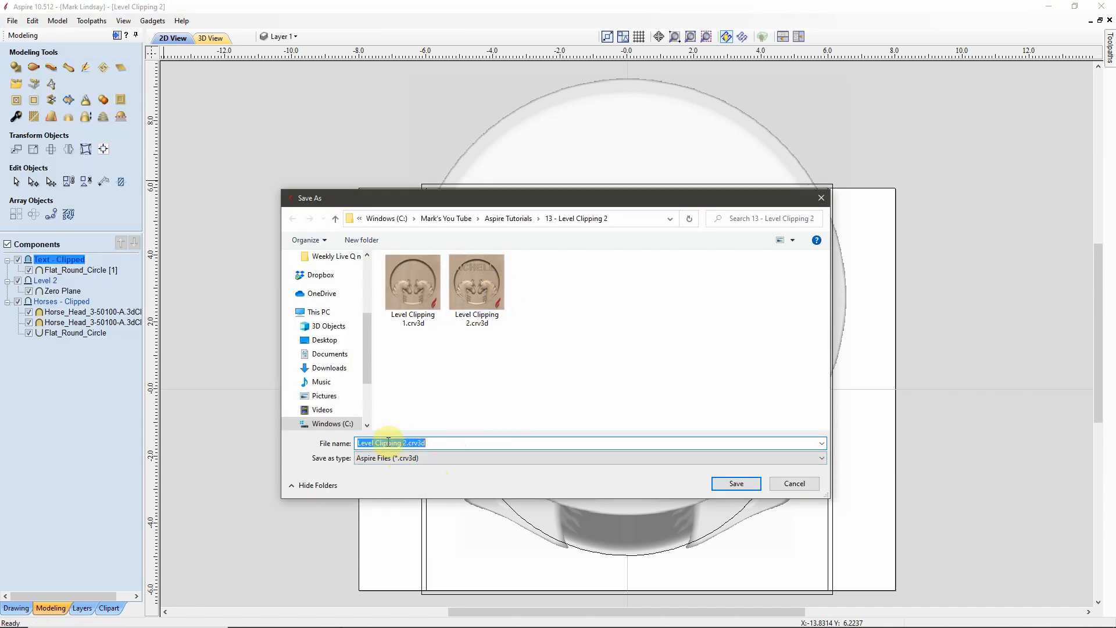
{"action": "left_click_drag", "start_coordinate": [407, 444], "coordinate": [350, 446]}
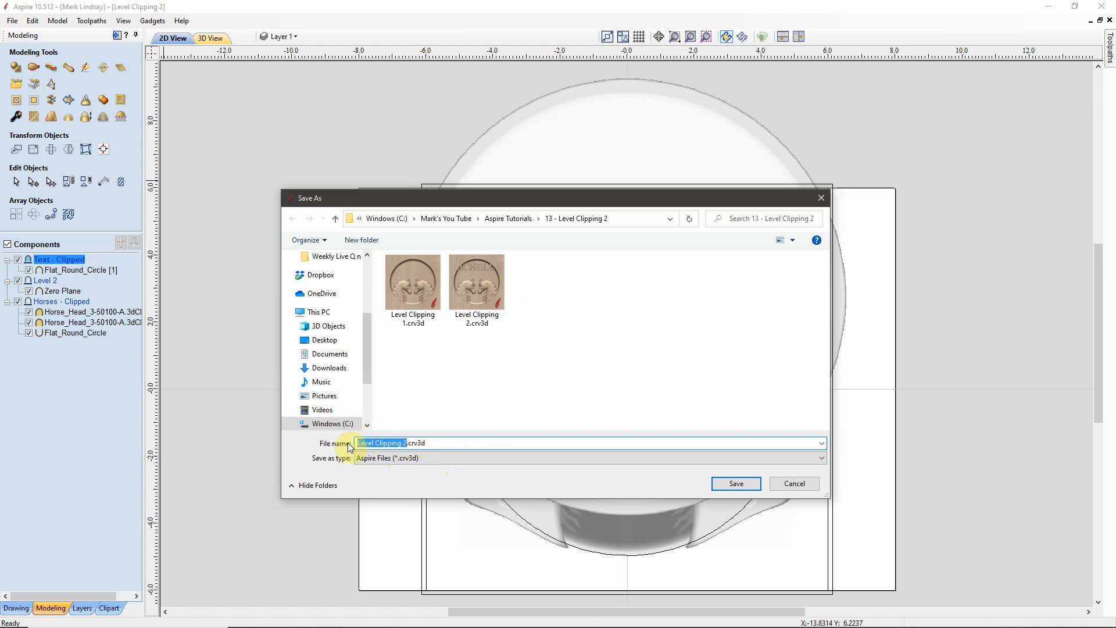
{"action": "type", "text": "Ho"}
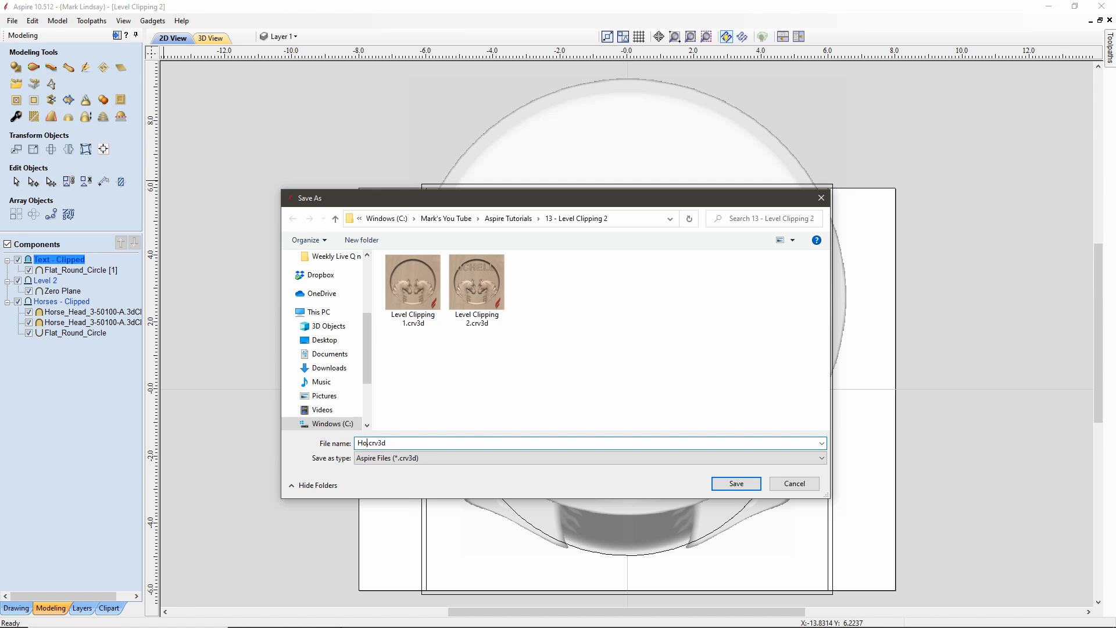
{"action": "type", "text": "rse Head Michelle"}
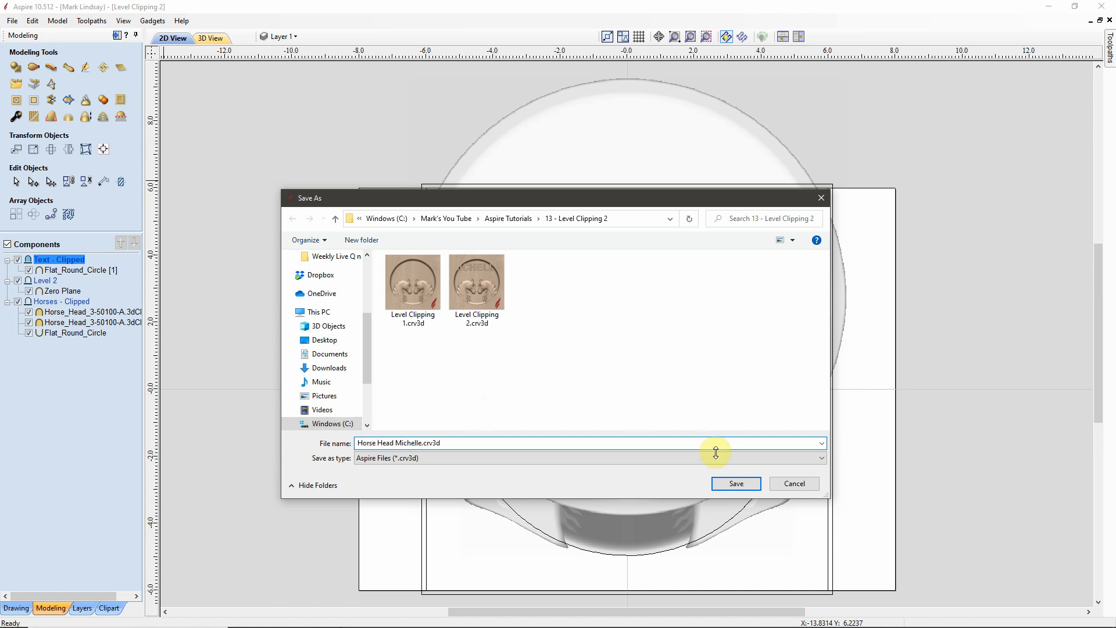
{"action": "left_click", "coordinate": [735, 484]}
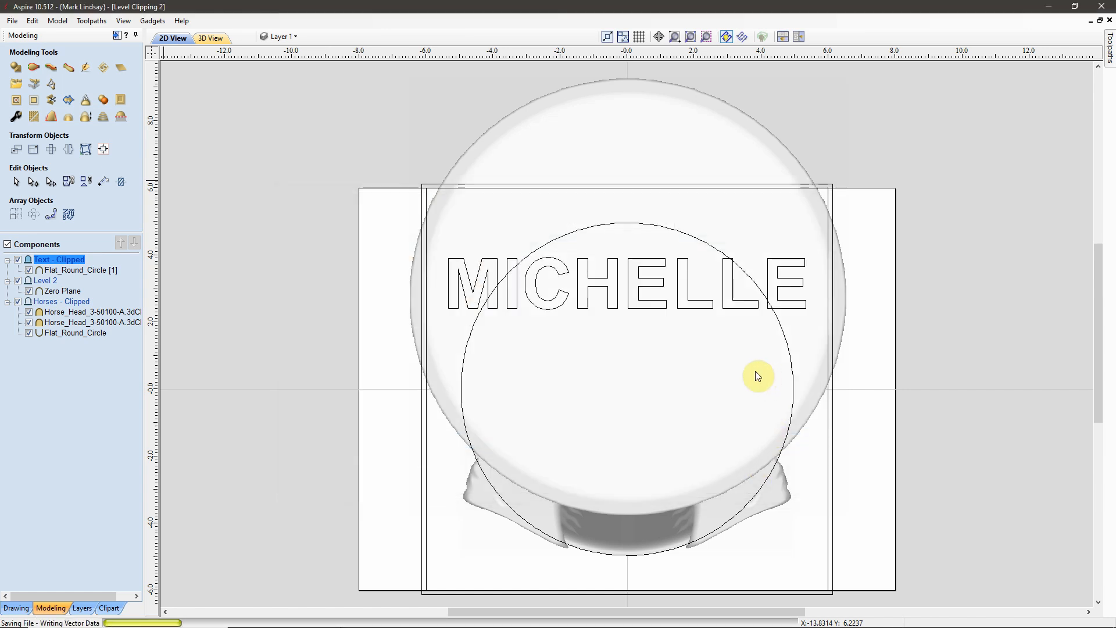
Step: Close the toolpath preview form and examine the 3D Roughing, 3D Finish and Cutout toolpaths alongside the carved dish in 3D
{"action": "left_click", "coordinate": [116, 35]}
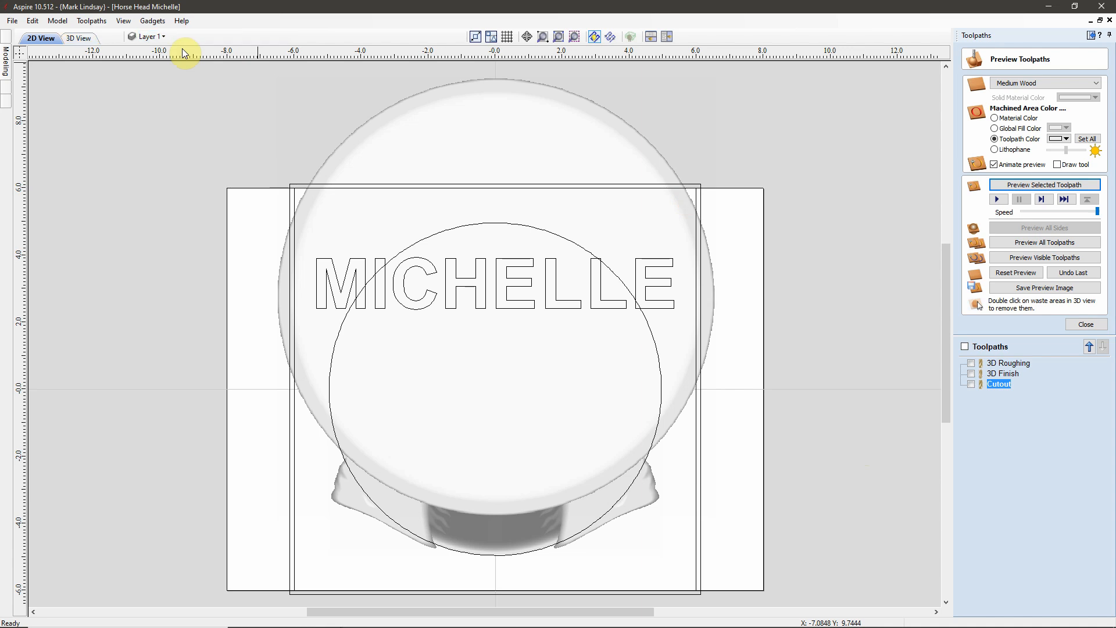
{"action": "left_click", "coordinate": [78, 38]}
{"action": "left_click", "coordinate": [1094, 324]}
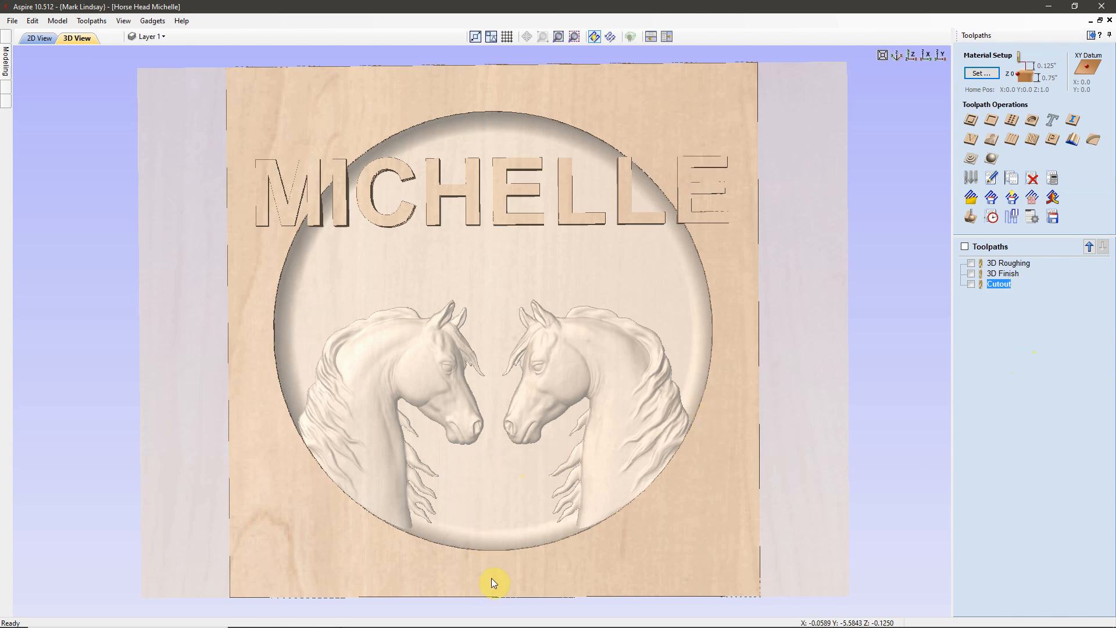
{"action": "left_click_drag", "start_coordinate": [492, 577], "coordinate": [488, 551]}
{"action": "left_click_drag", "start_coordinate": [497, 504], "coordinate": [503, 466]}
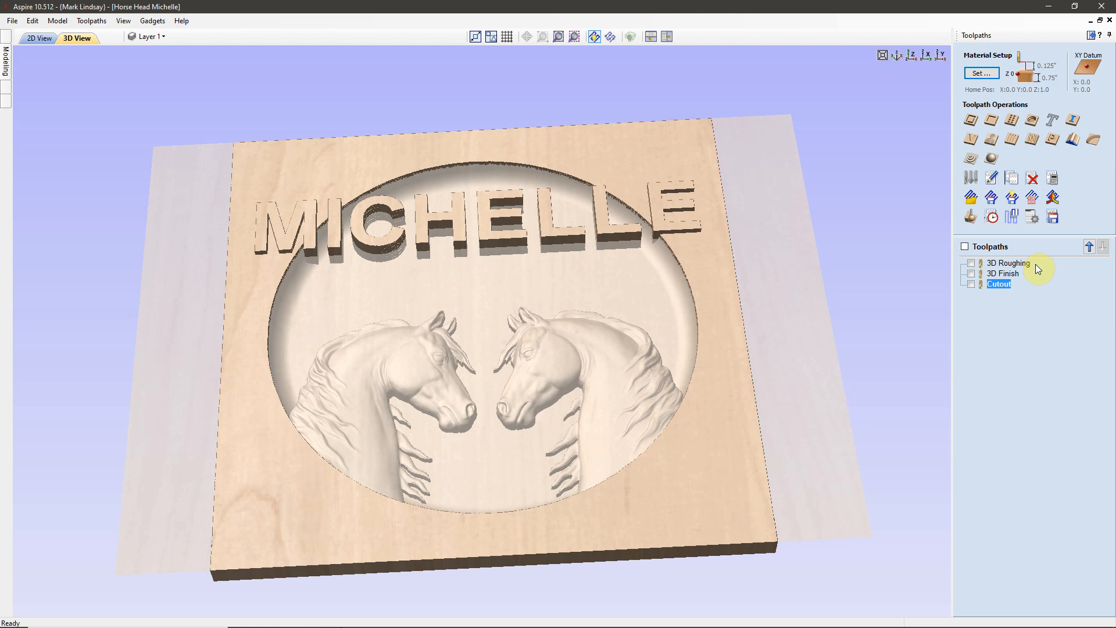
{"action": "mouse_move", "coordinate": [1027, 269]}
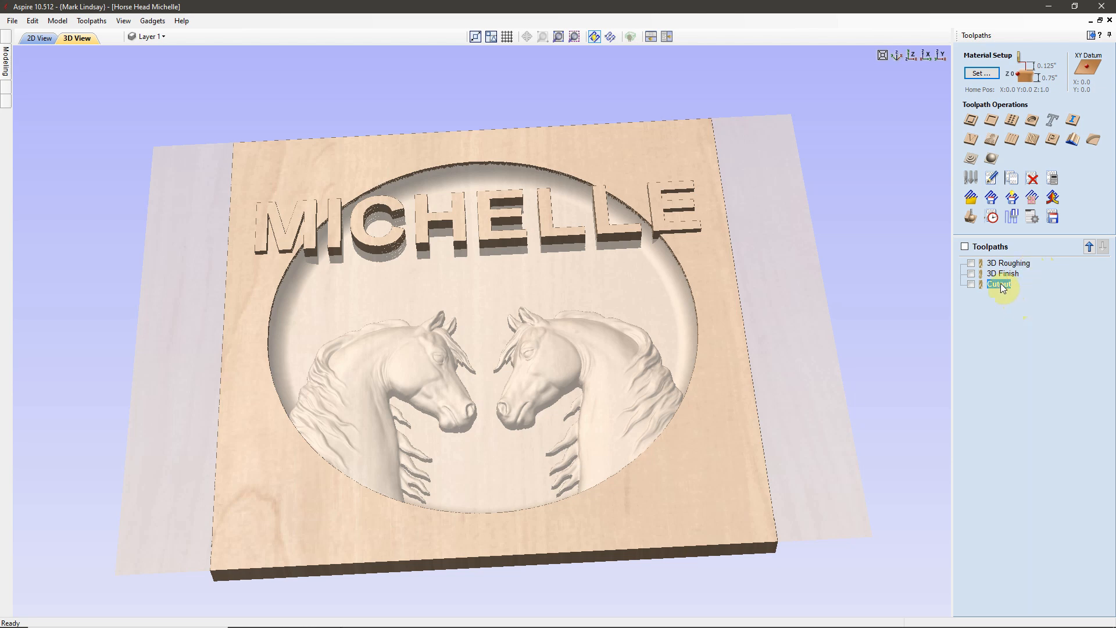
{"action": "mouse_move", "coordinate": [1002, 288]}
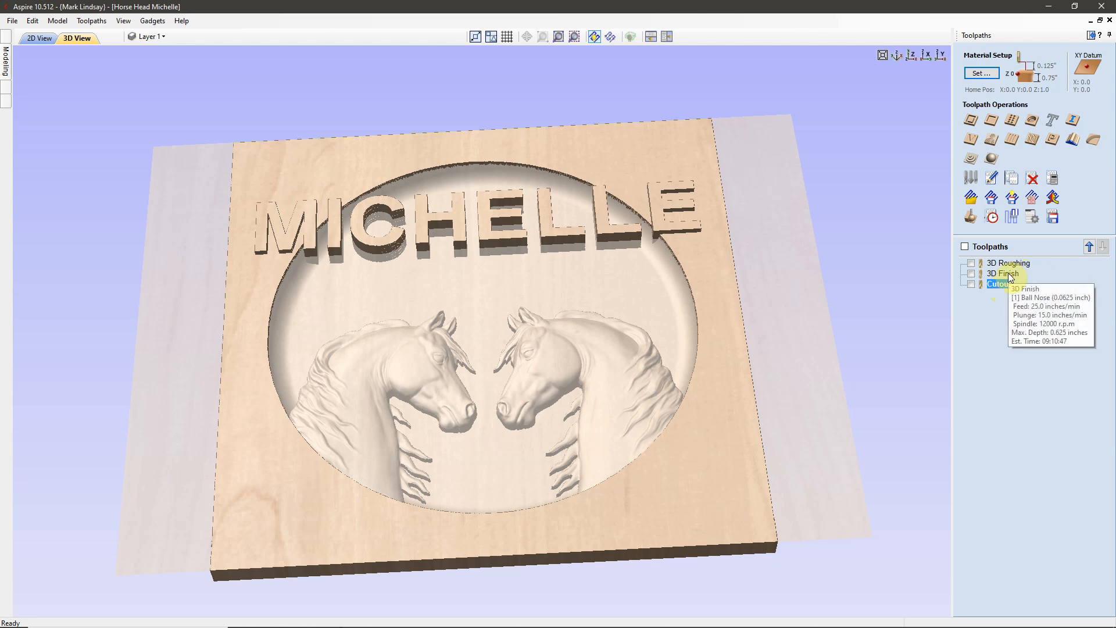
{"action": "left_click_drag", "start_coordinate": [812, 518], "coordinate": [660, 473]}
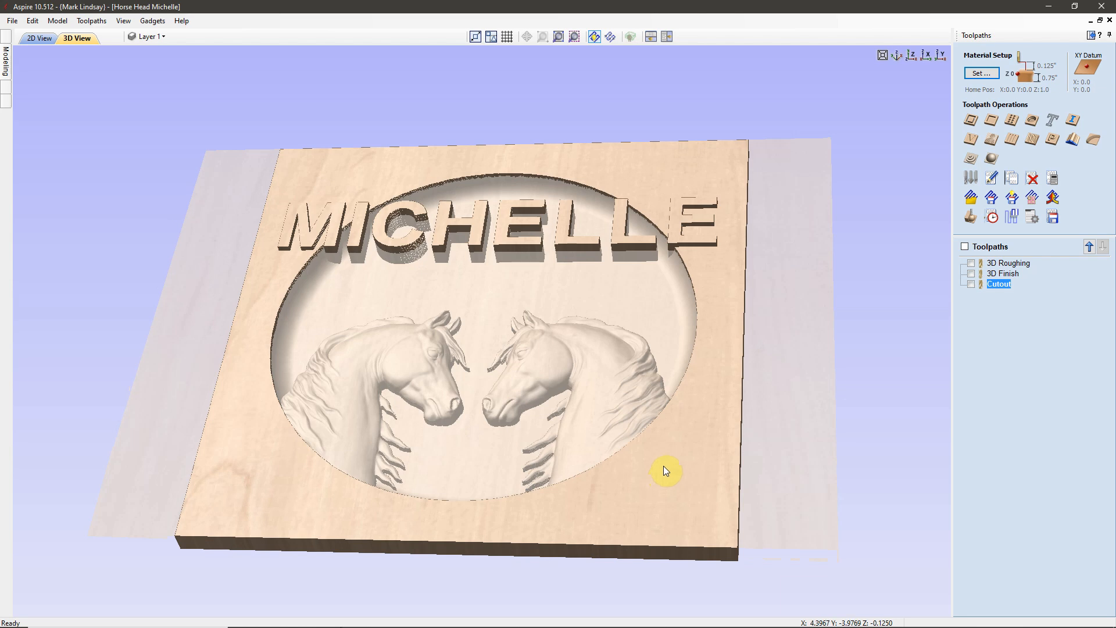
Step: Return to the modeling tools and inspect the dish, its raised name and horse heads in 3D from above and at an angle
{"action": "left_click", "coordinate": [1090, 36]}
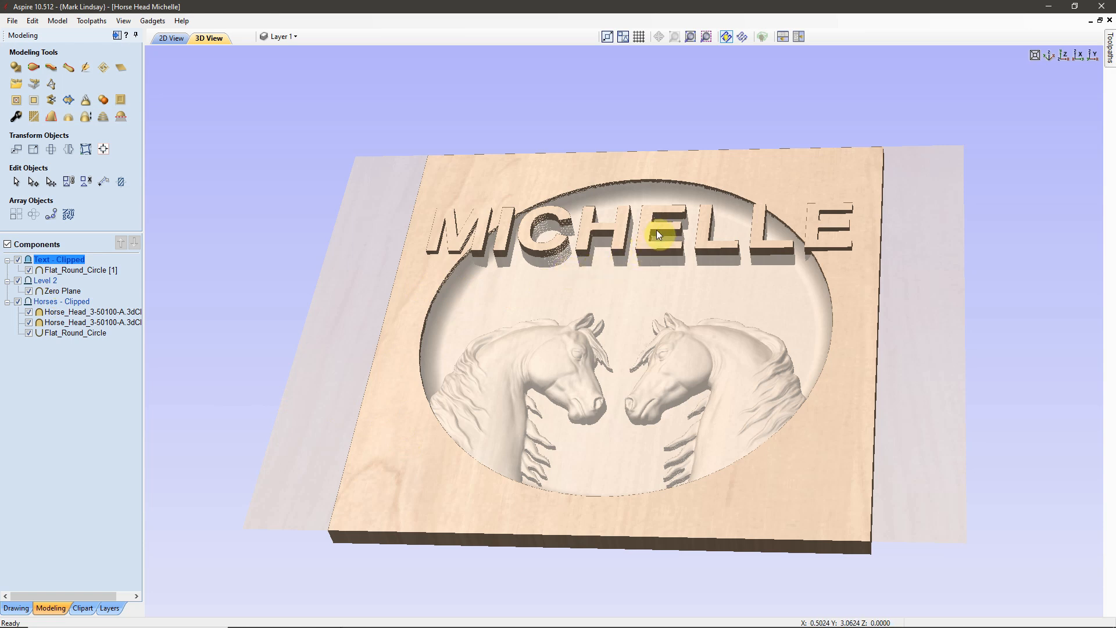
{"action": "left_click_drag", "start_coordinate": [524, 507], "coordinate": [741, 433]}
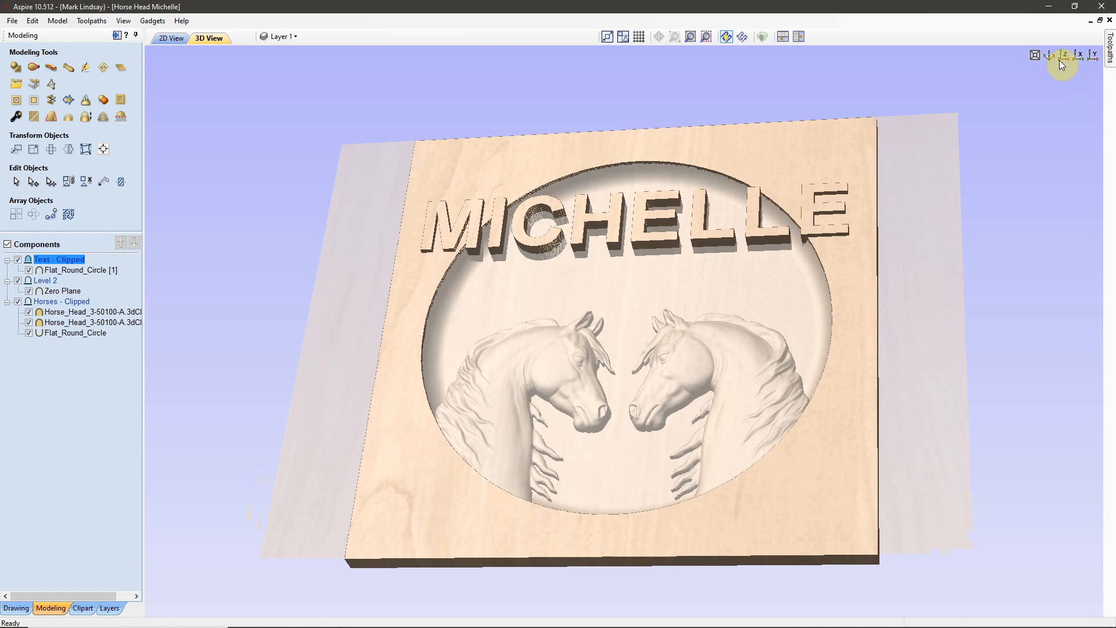
{"action": "left_click", "coordinate": [1059, 61]}
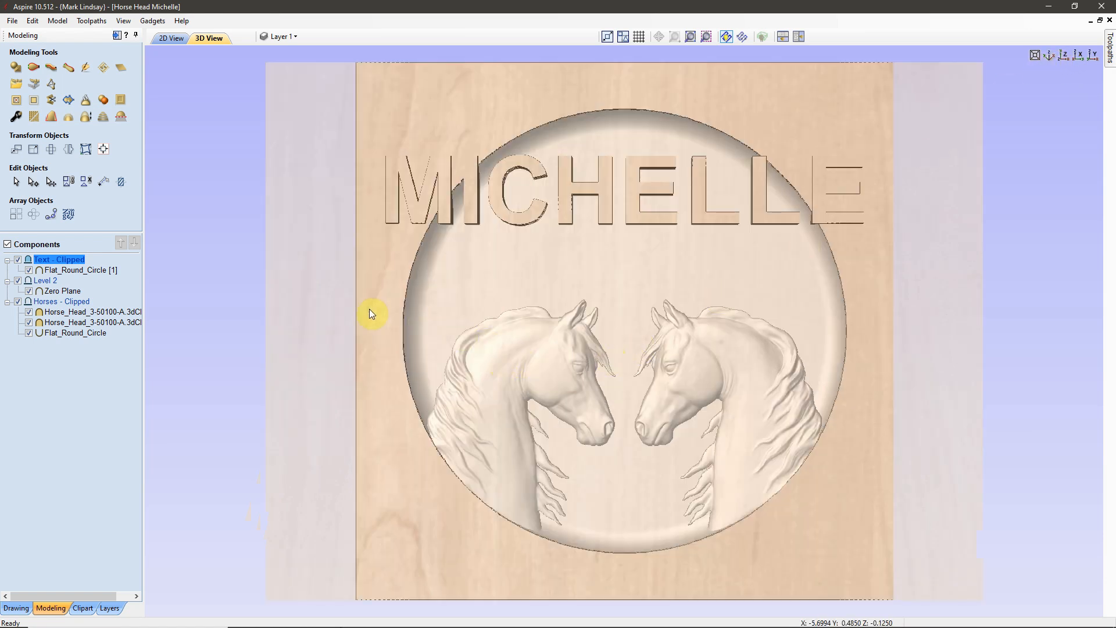
{"action": "mouse_move", "coordinate": [29, 264]}
{"action": "left_click_drag", "start_coordinate": [753, 581], "coordinate": [700, 454]}
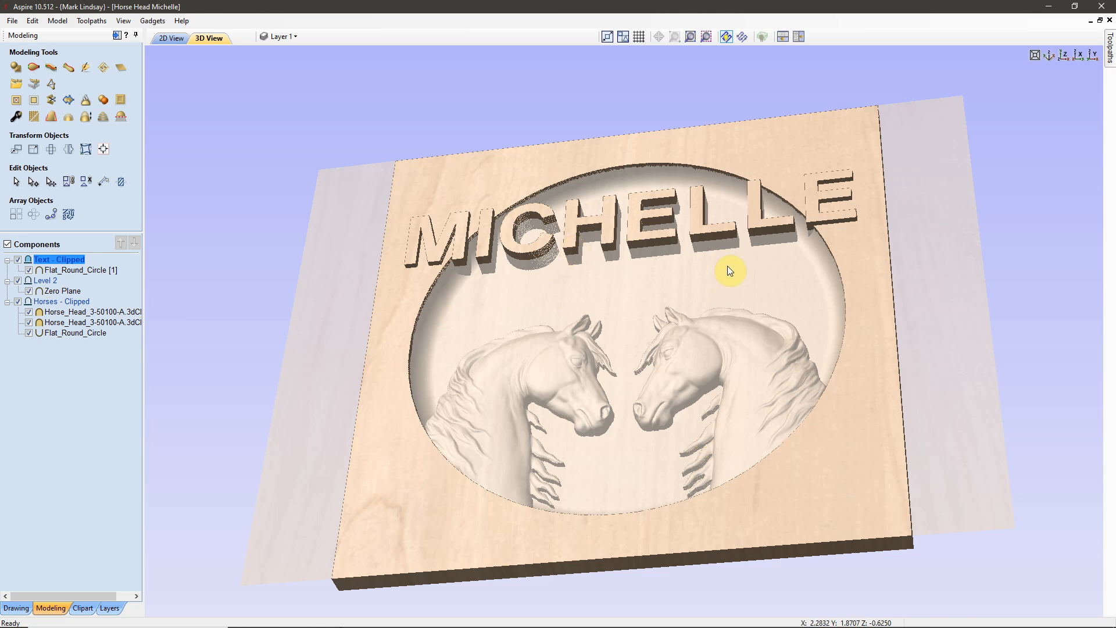
{"action": "left_click_drag", "start_coordinate": [690, 247], "coordinate": [751, 306]}
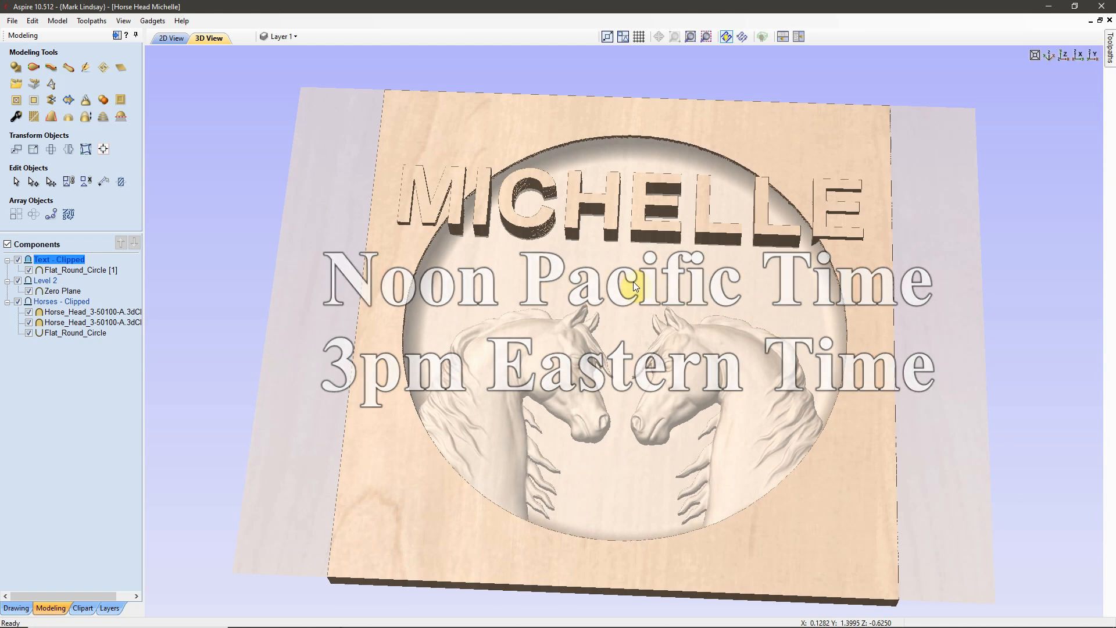
{"action": "left_click", "coordinate": [1063, 59]}
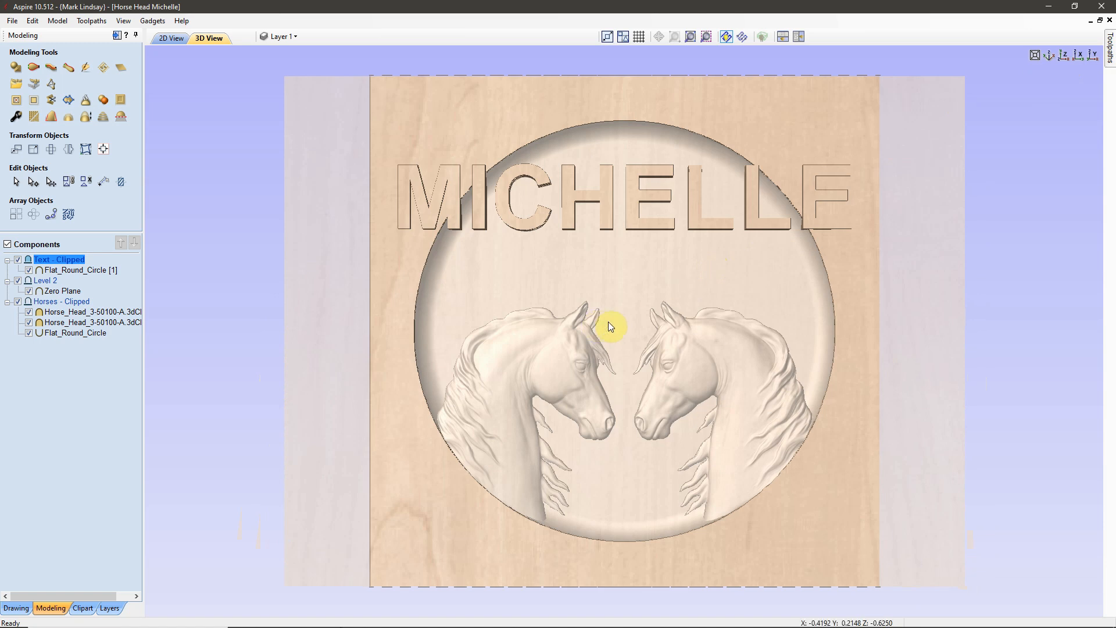
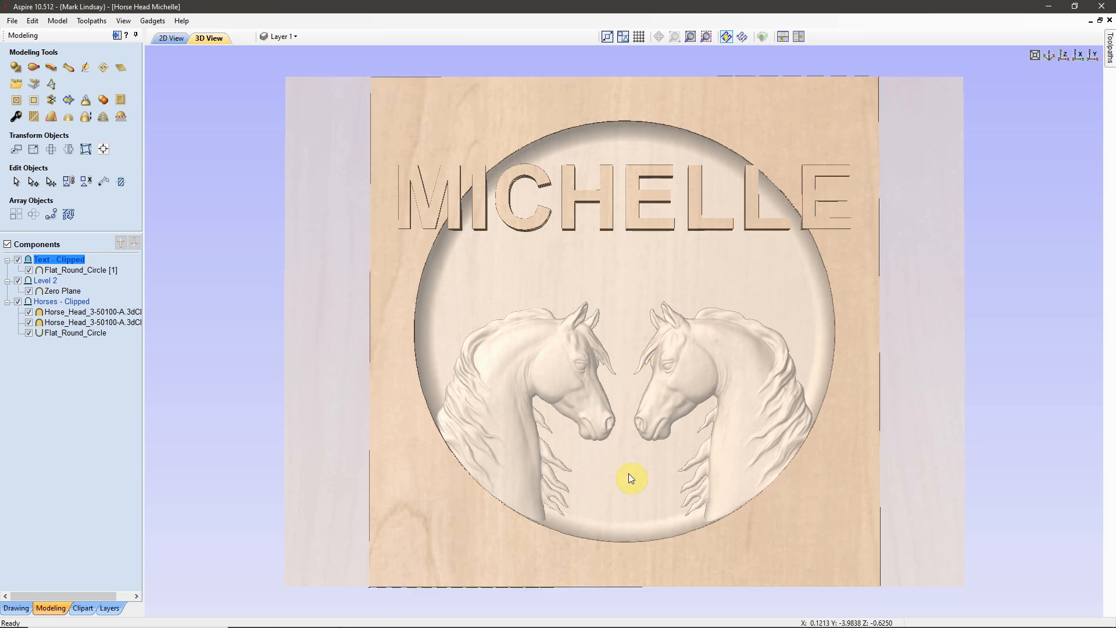
{"action": "left_click_drag", "start_coordinate": [621, 414], "coordinate": [626, 347]}
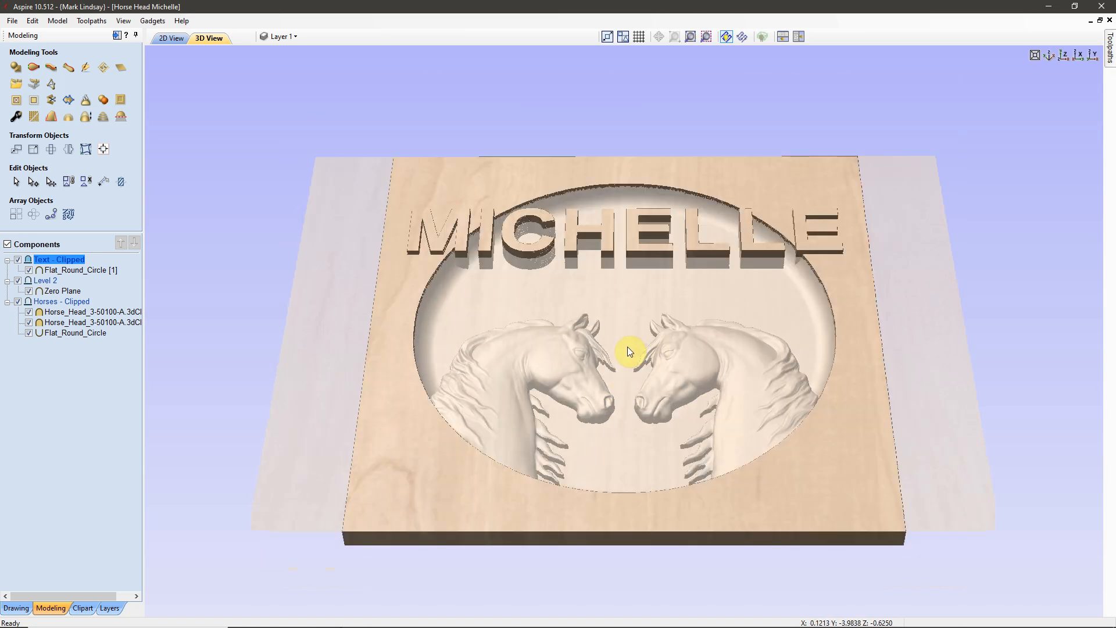